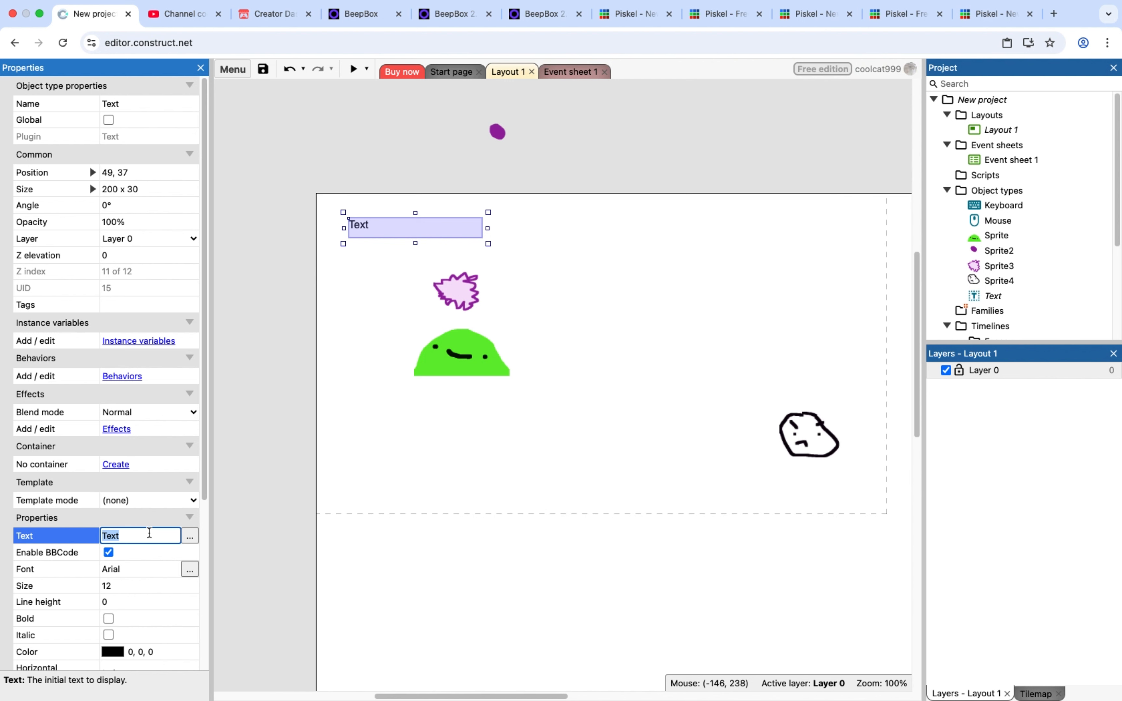
Set the selected text object's text to "Mana:10"
key("BackSpace")
left_click(390, 489)
Insert a second text object just below the mana text and set its text to "Health:5"
right_click(353, 258)
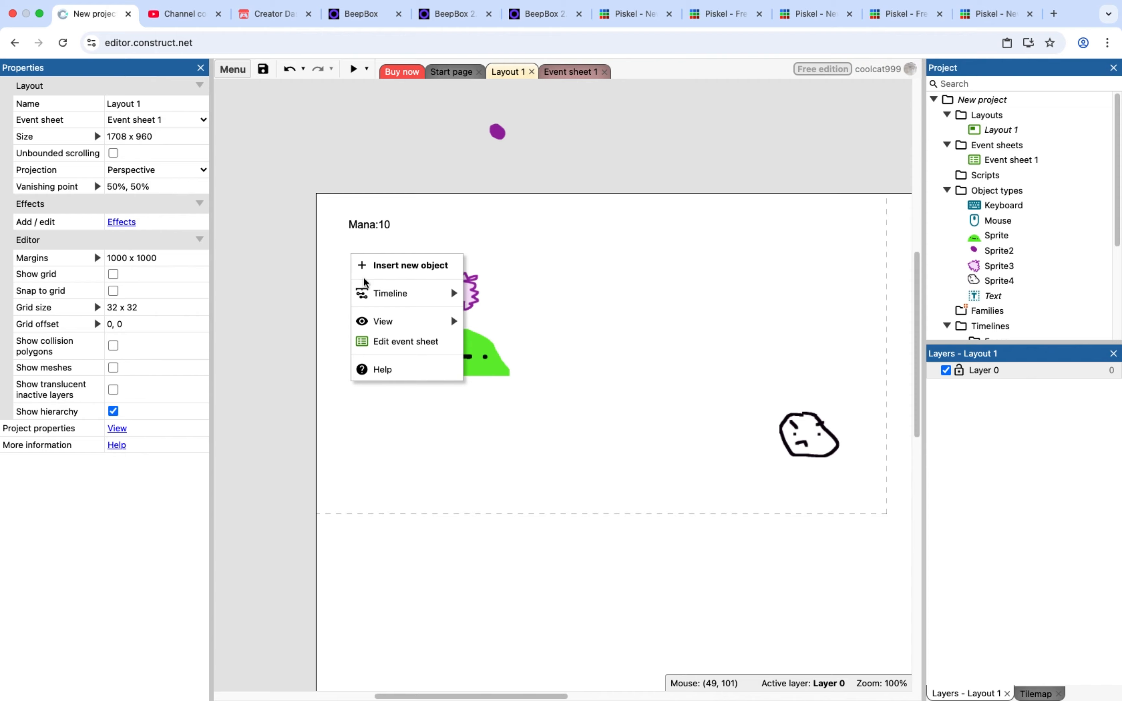
left_click(384, 266)
scroll(552, 398, "down", 5)
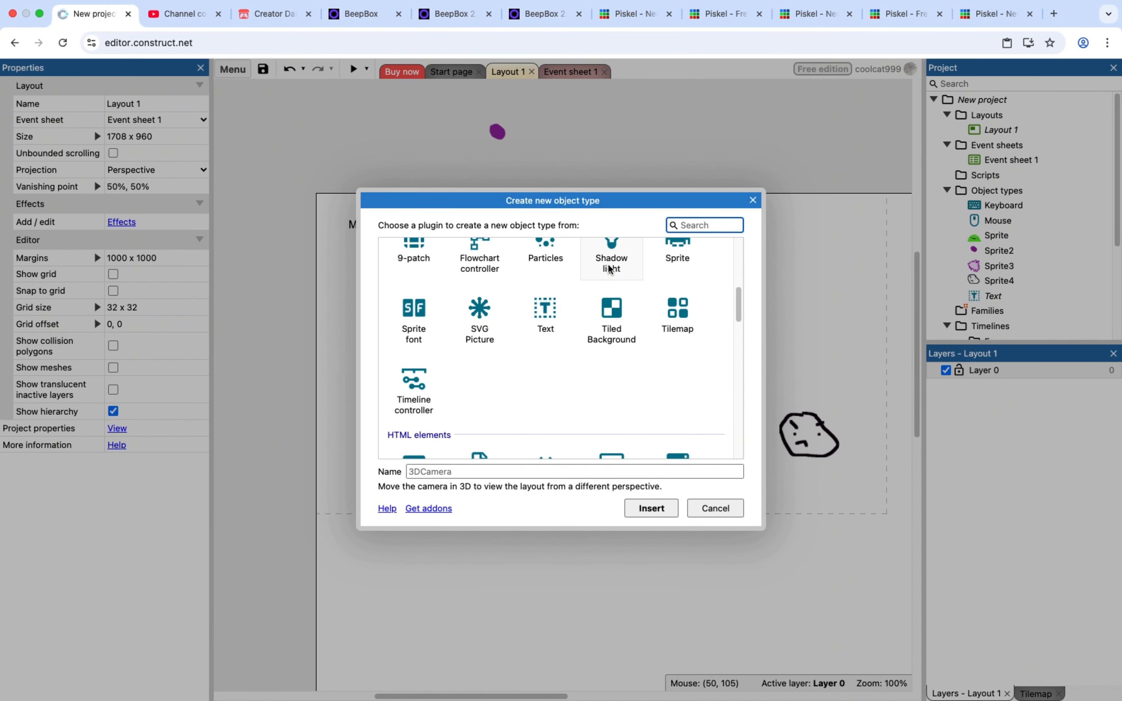
double_click(545, 316)
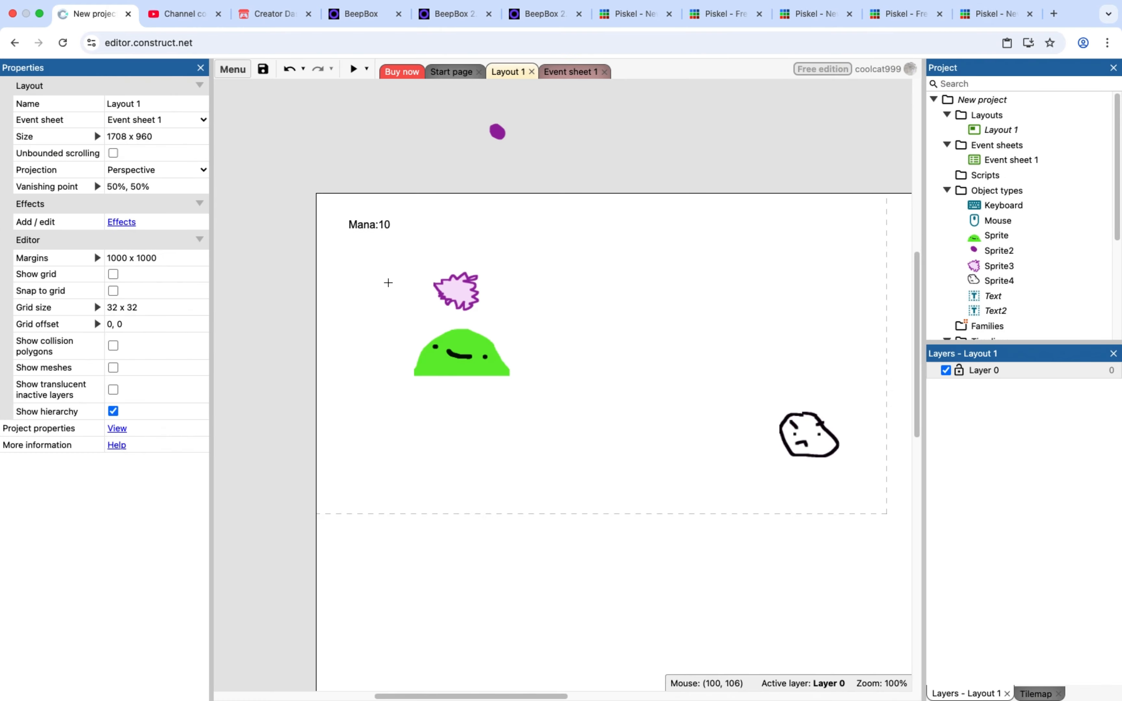
left_click(354, 244)
left_click_drag(372, 252, 366, 241)
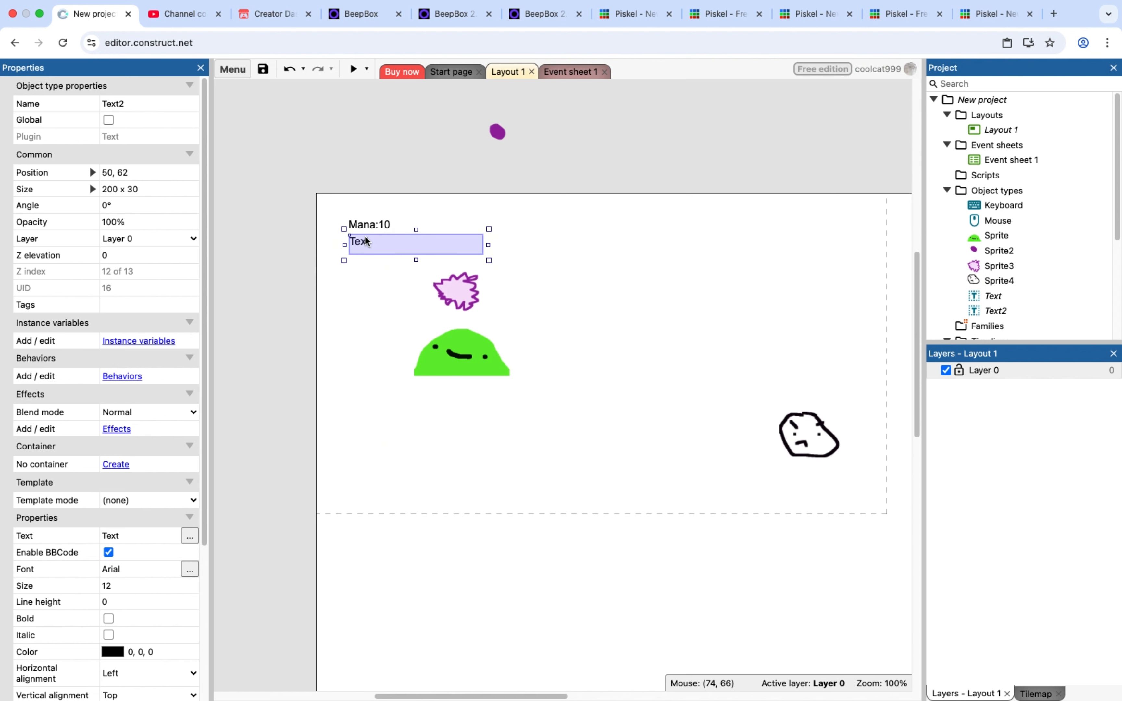
left_click(137, 535)
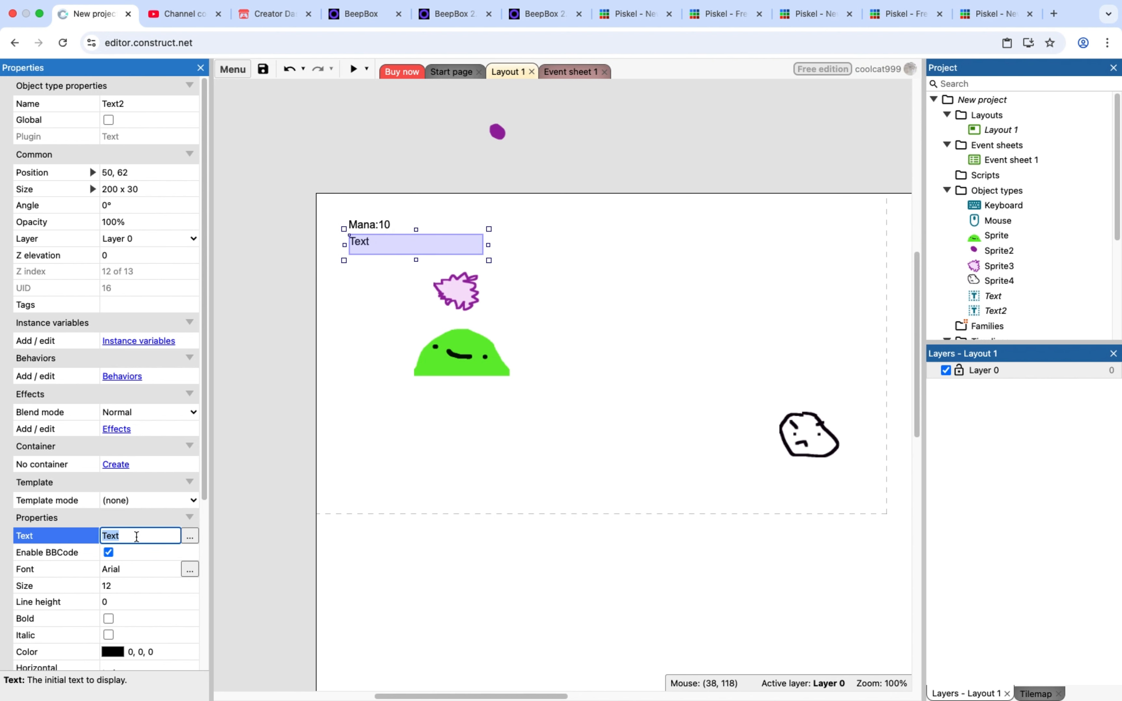
key("BackSpace")
Insert a new layer above Layer 0 and set its parallax to 0
right_click(1020, 371)
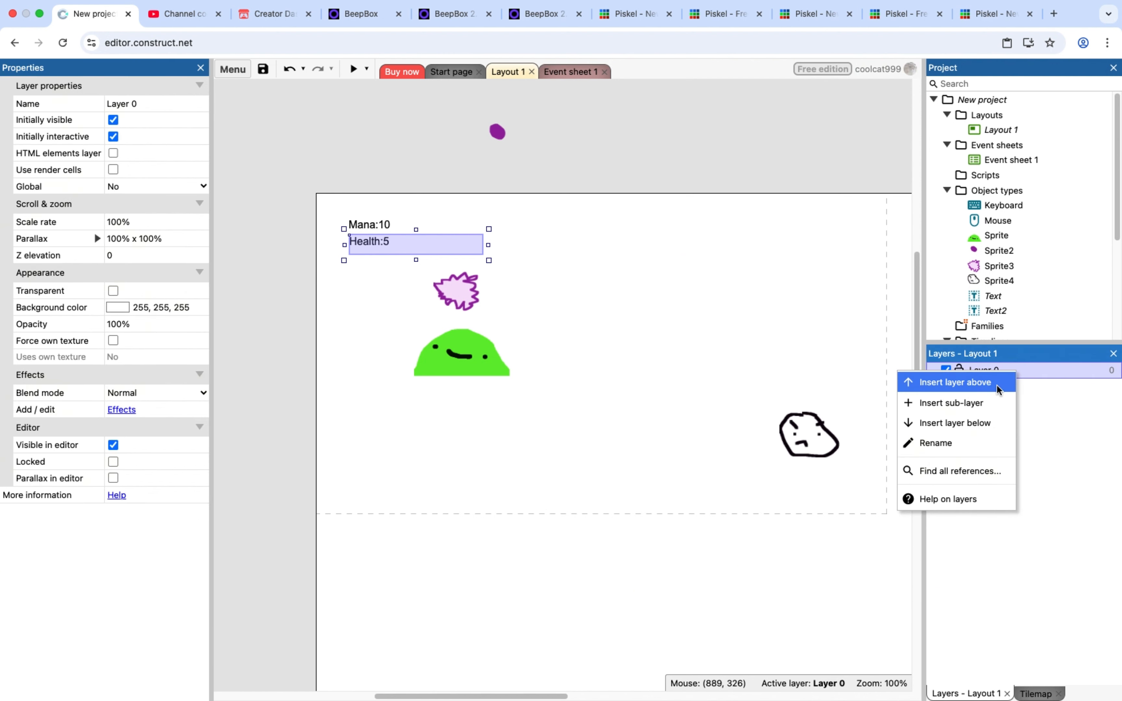
left_click(998, 387)
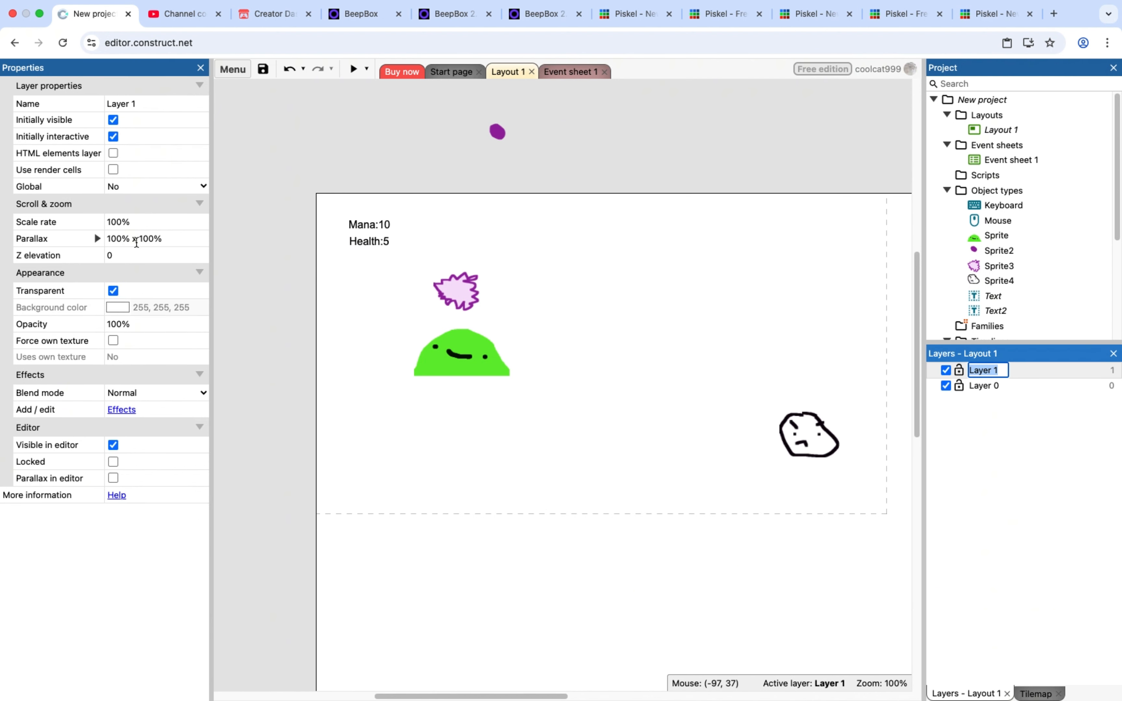
left_click(167, 238)
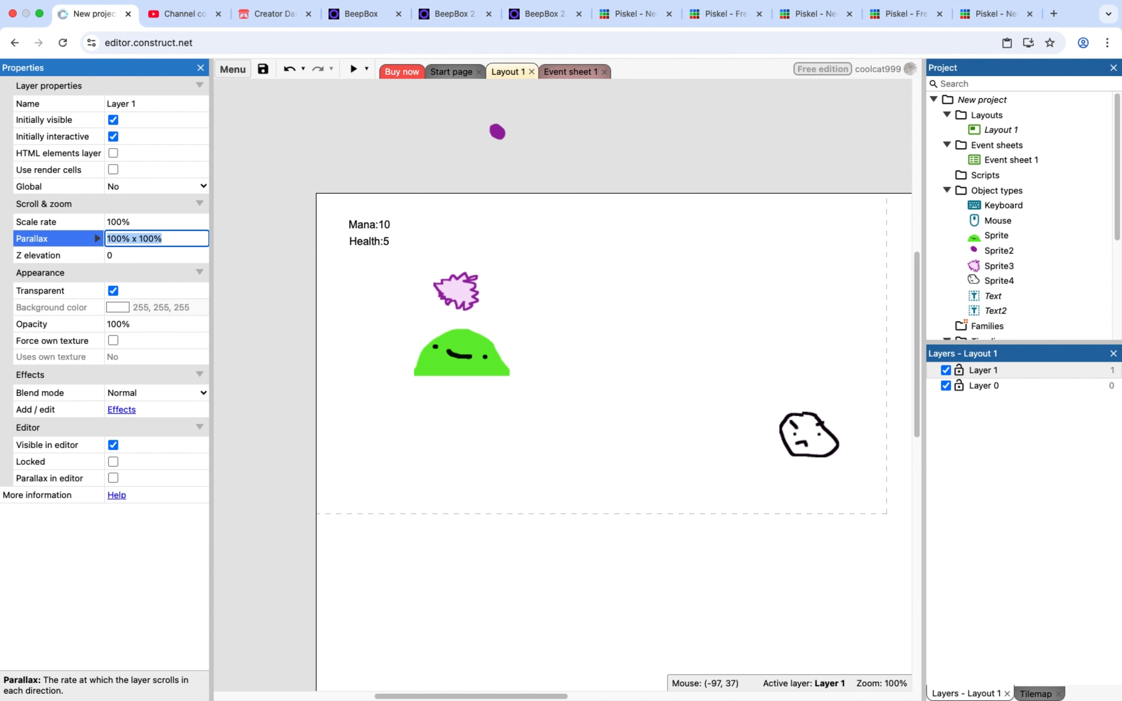
type("0 x 0")
left_click(281, 462)
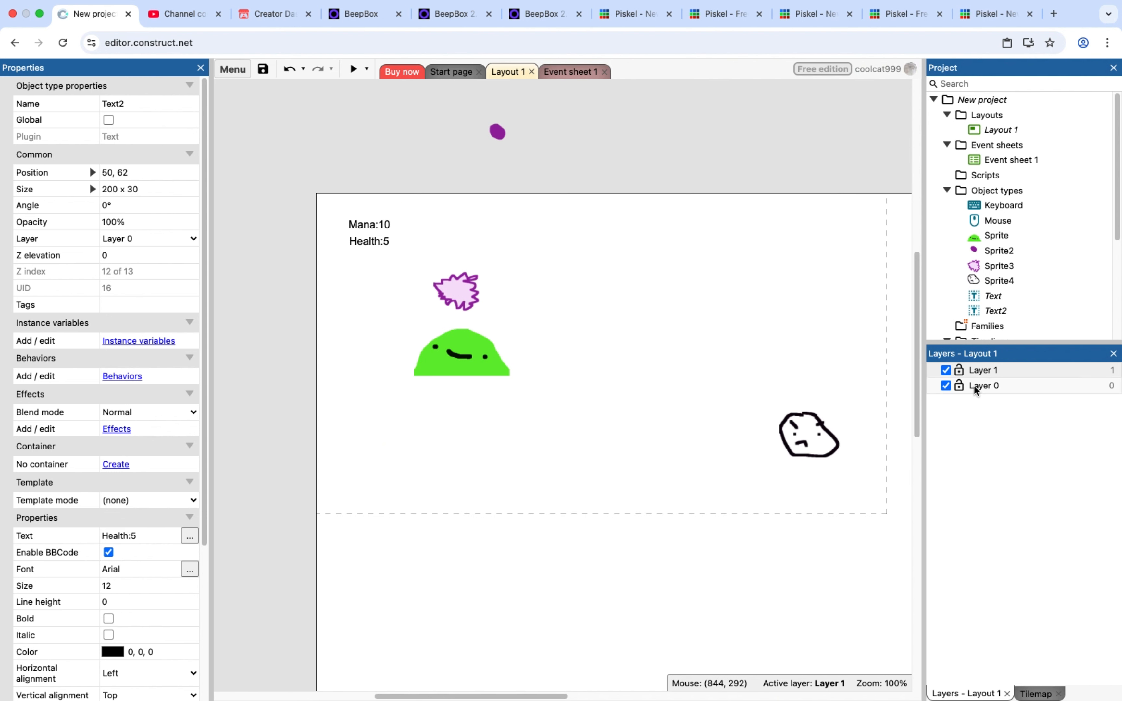
Move the mana and health text objects to Layer 1 and make Layer 0 the active layer again
left_click(353, 226)
left_click(153, 240)
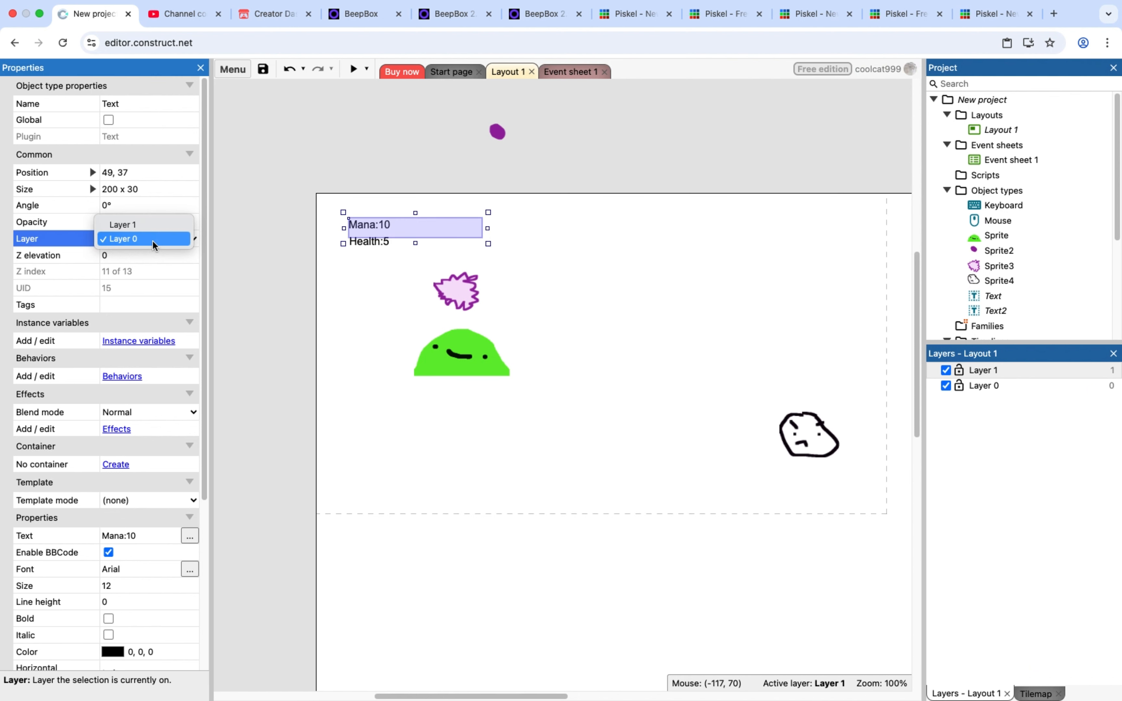
left_click(170, 224)
left_click(365, 244)
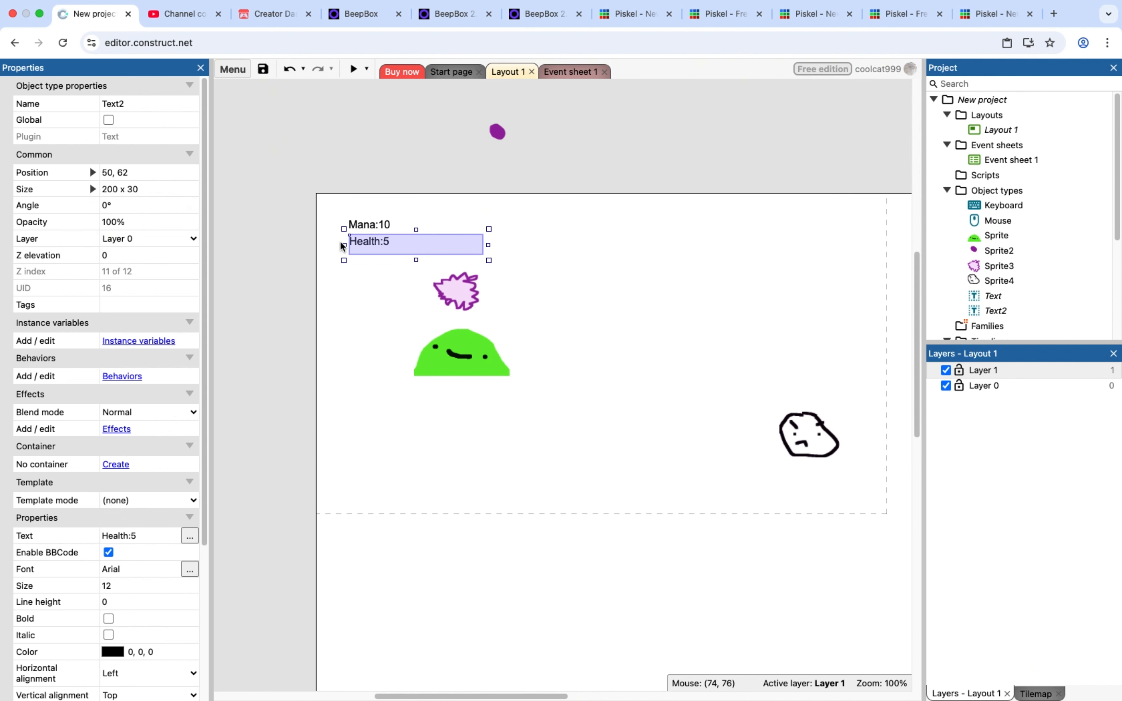
left_click(139, 240)
left_click(152, 229)
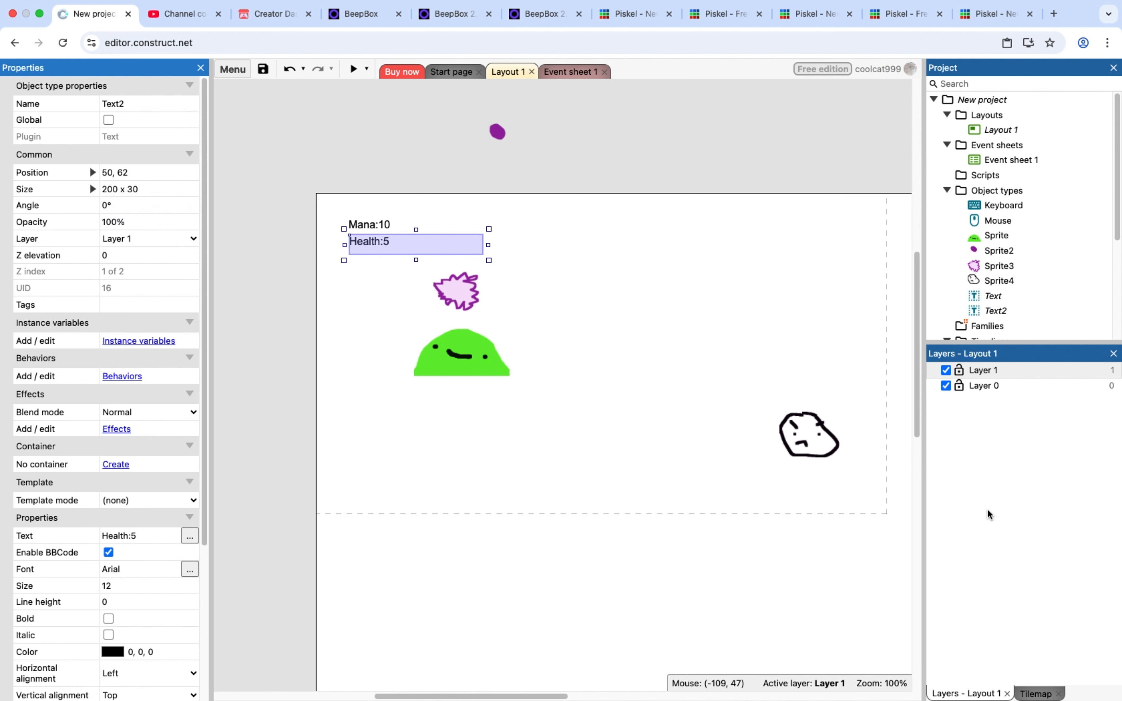
left_click(989, 387)
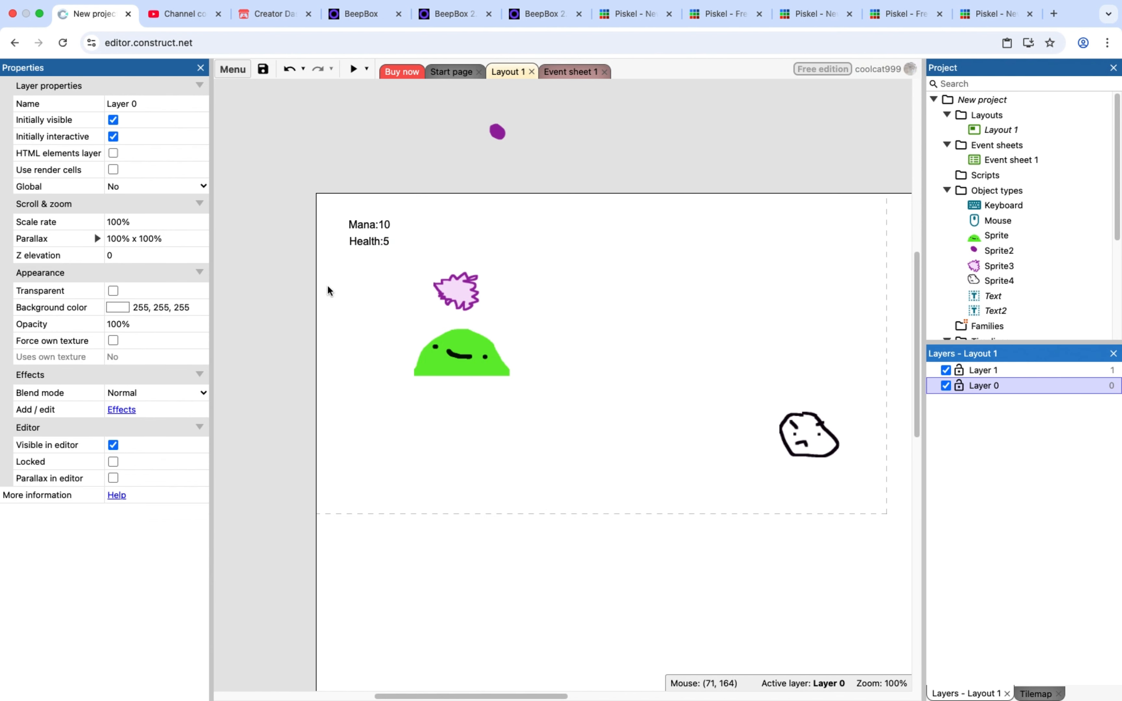
Add a global number variable named Mana with initial value 0 to Event sheet 1
left_click(569, 74)
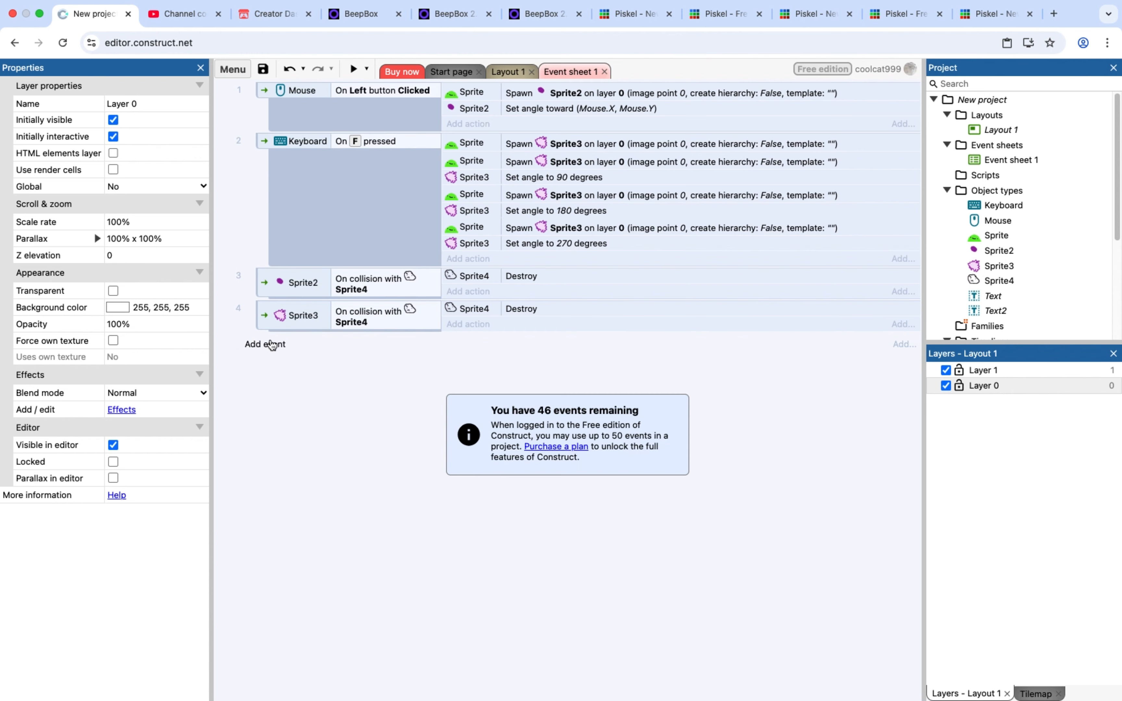
right_click(273, 420)
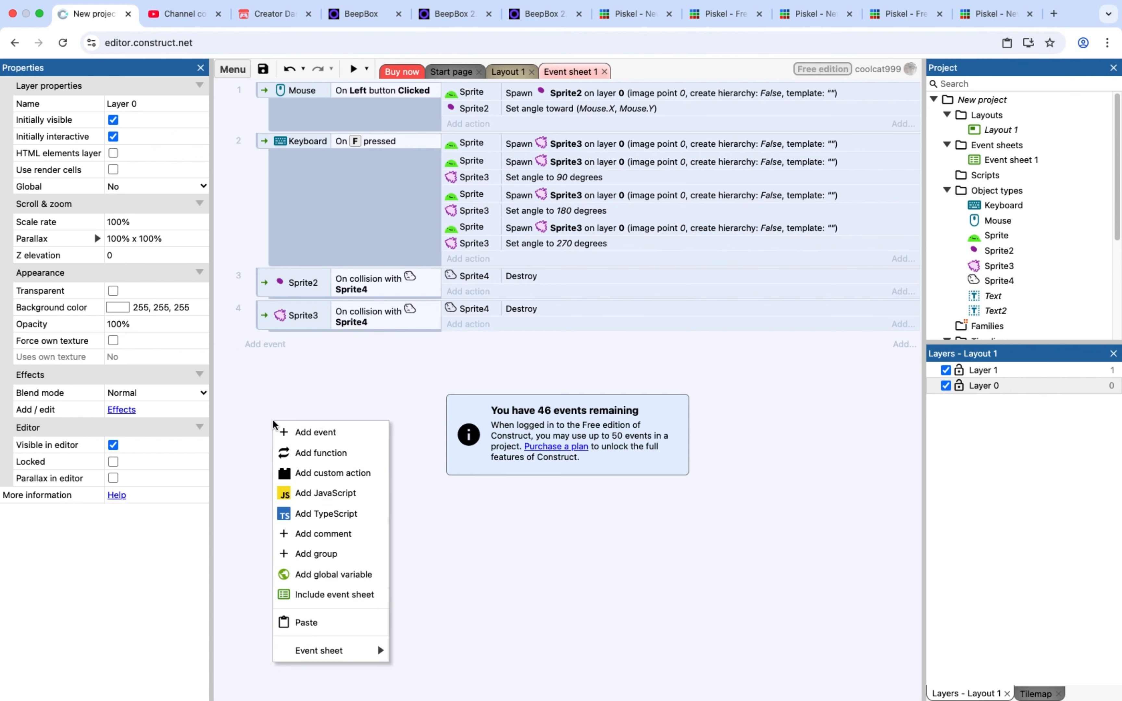
left_click(341, 576)
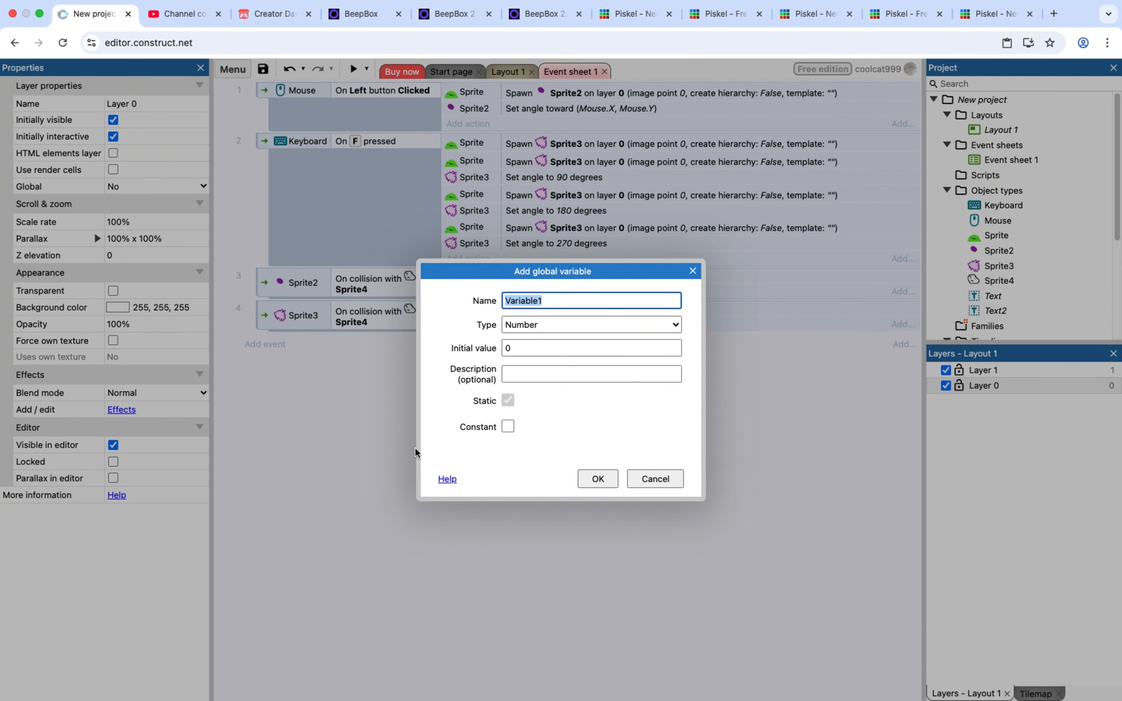
type("Mana")
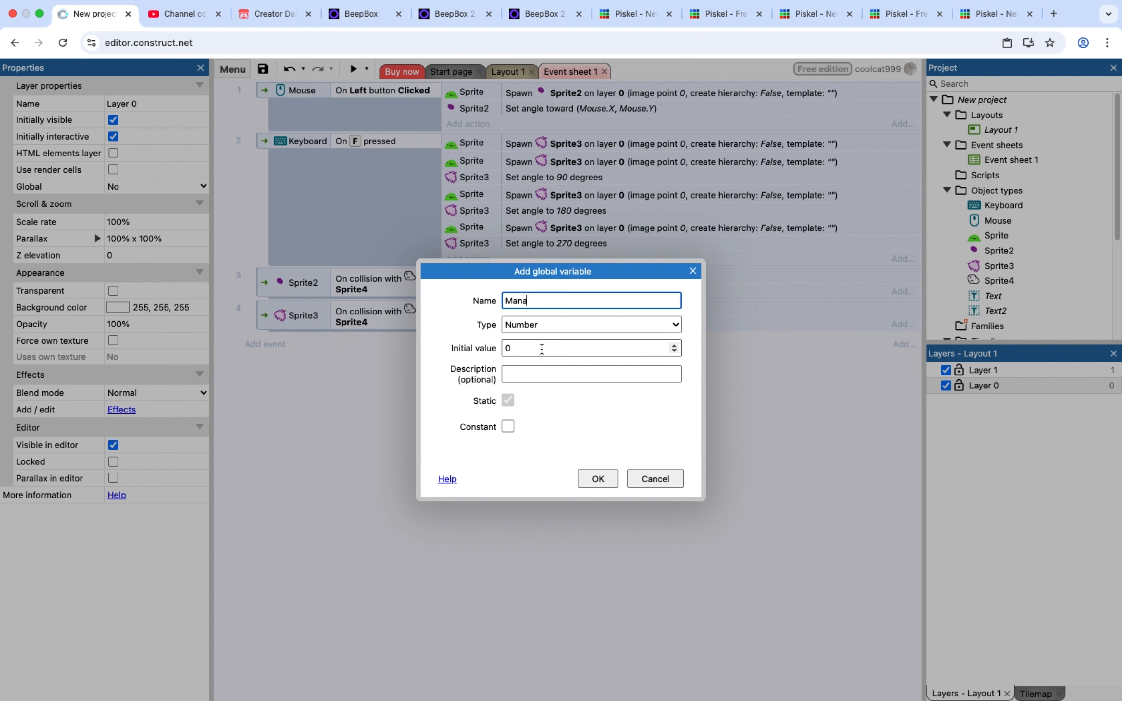
left_click(541, 348)
left_click(598, 479)
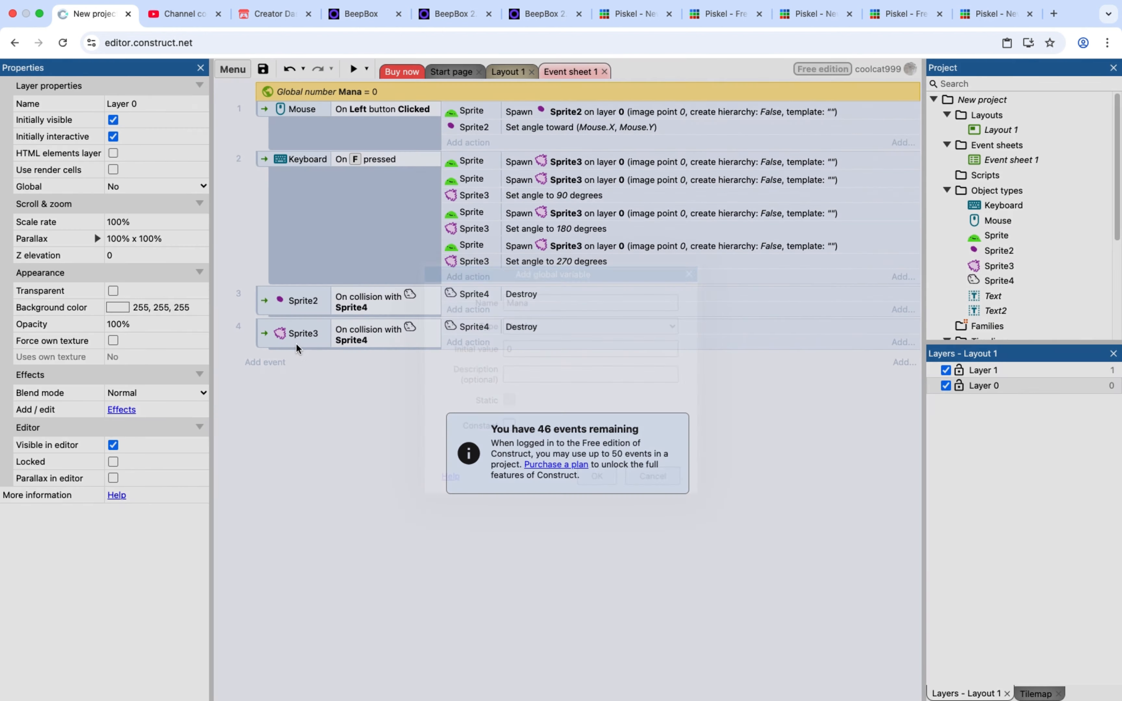
Add an event with the System condition Every X seconds at an interval of 1.0 seconds
left_click(272, 362)
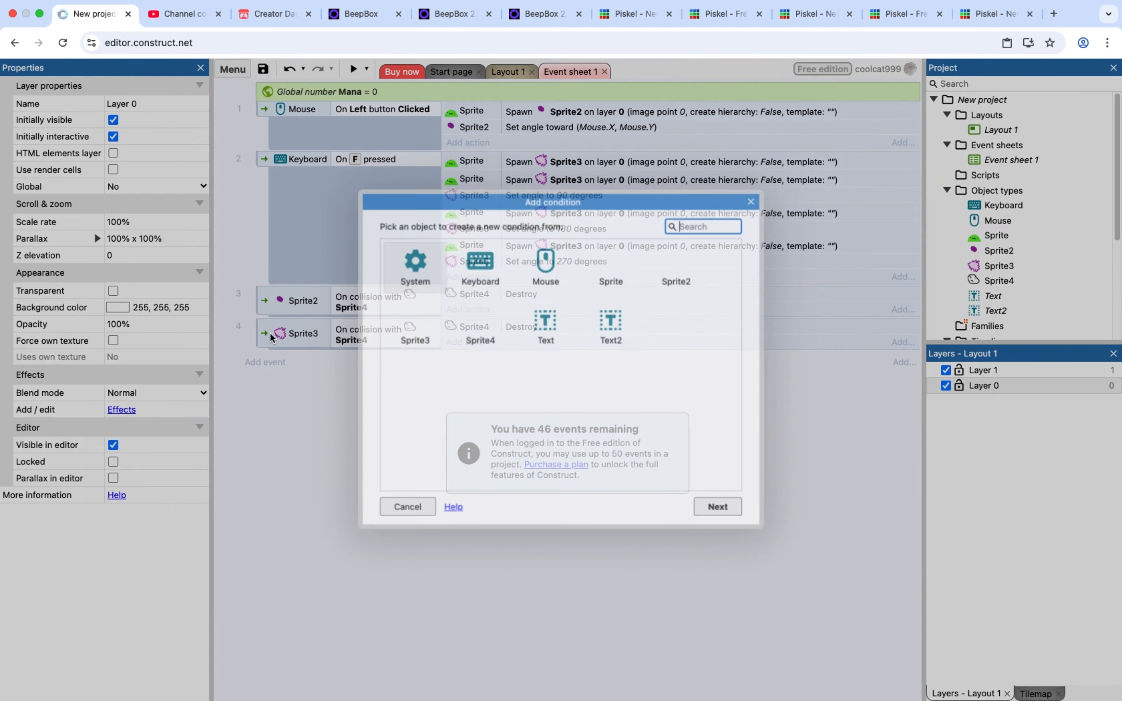
left_click(414, 284)
left_click(414, 285)
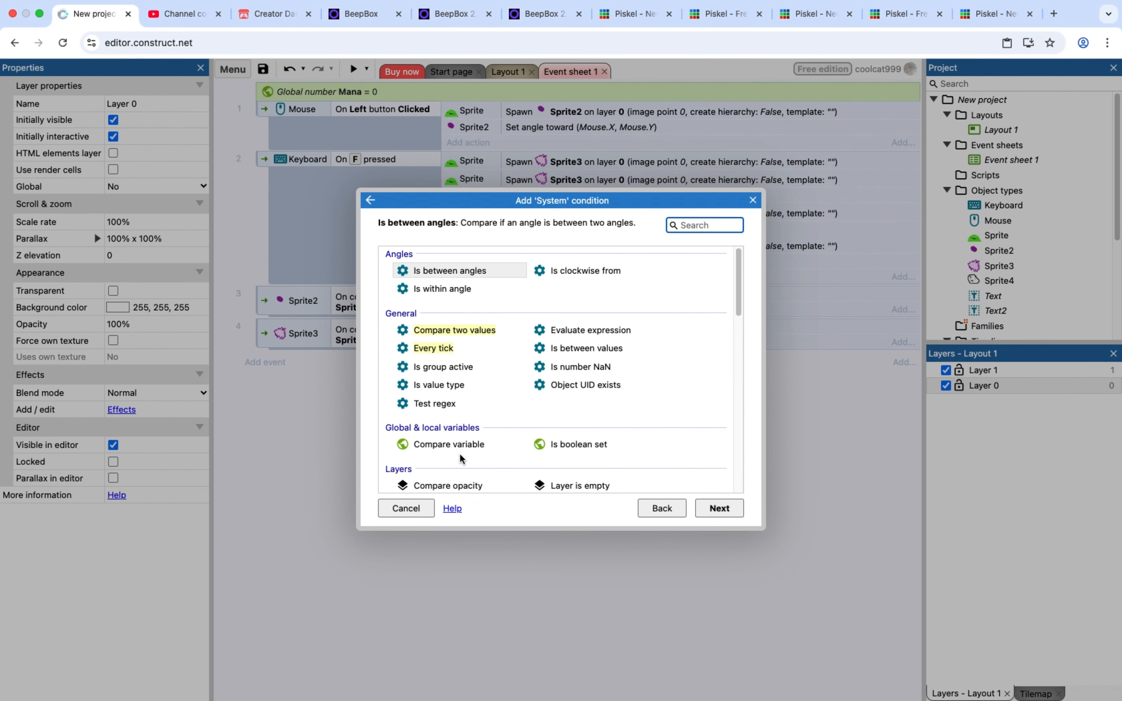
scroll(423, 464, "down", 10)
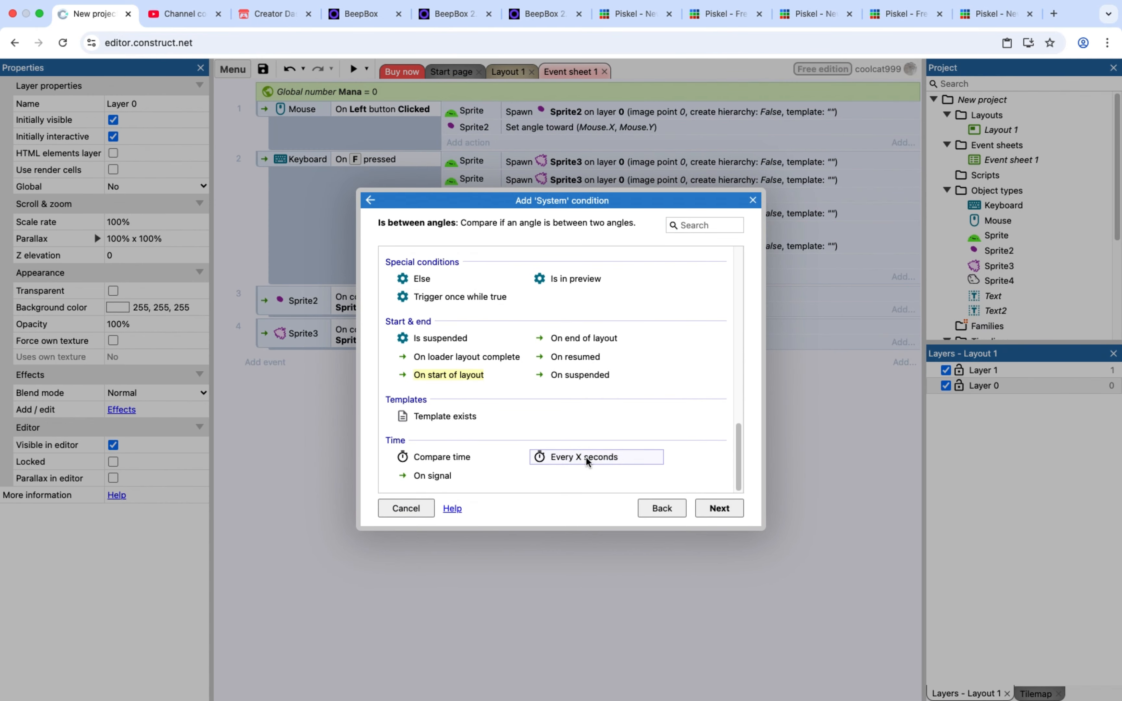
double_click(585, 457)
left_click(685, 449)
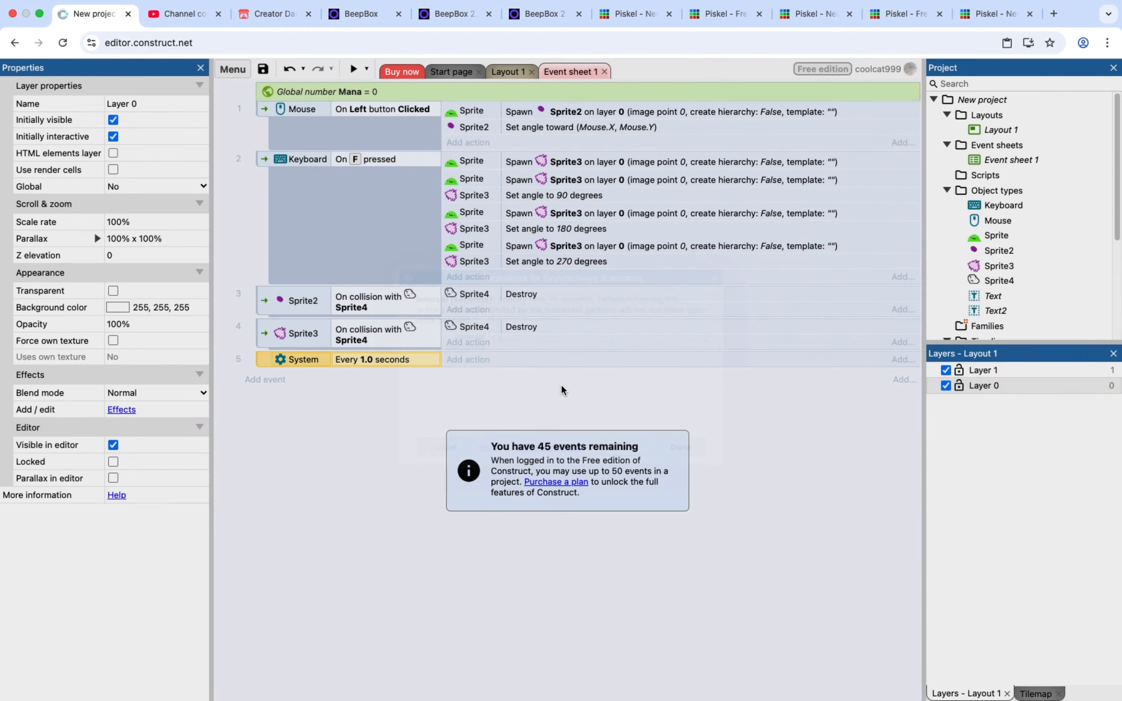
Give the every-1.0-seconds event a System action that adds 1 to Mana
left_click(468, 361)
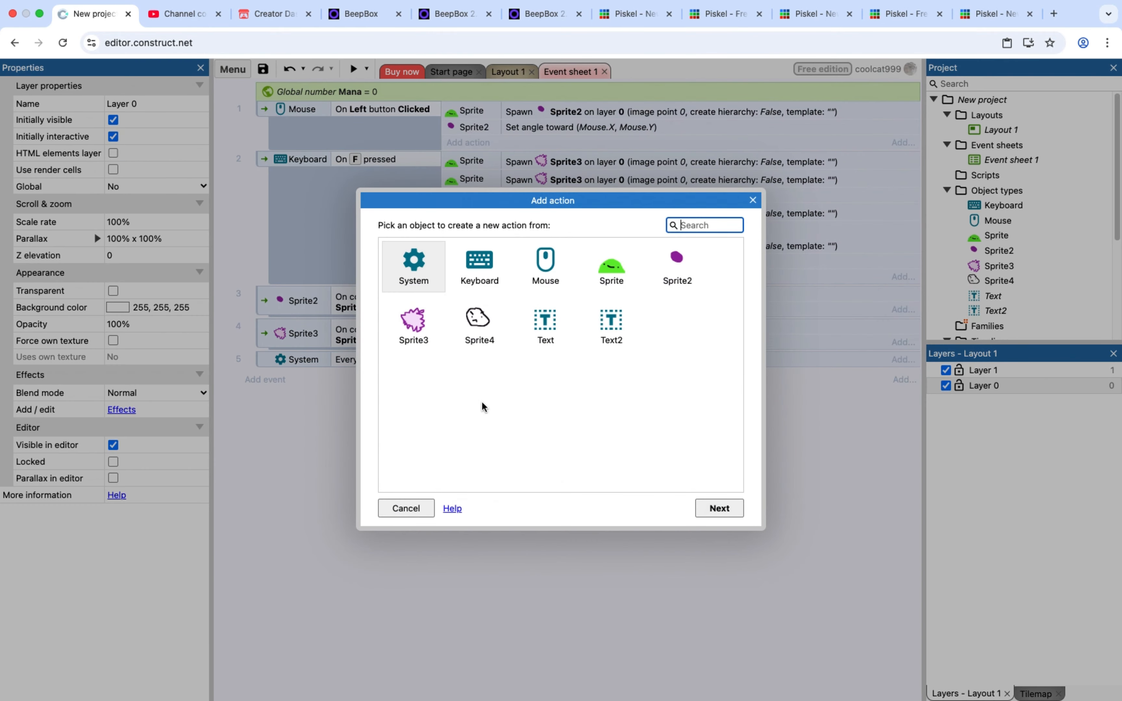
double_click(390, 265)
double_click(438, 428)
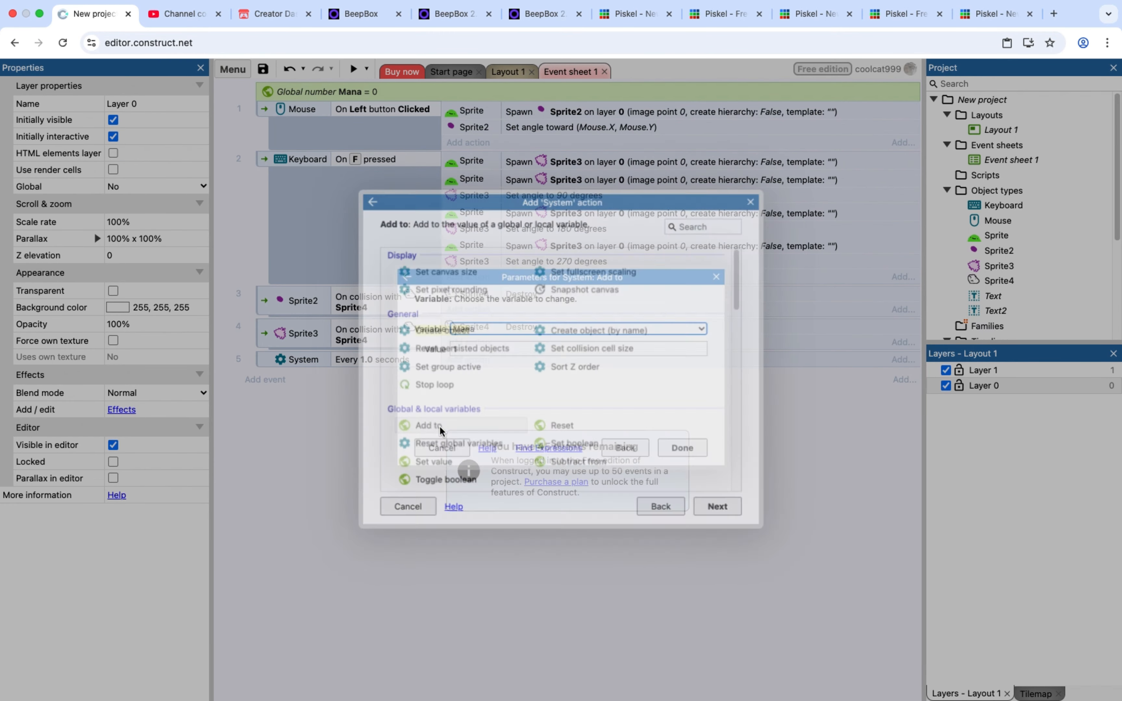
left_click(685, 450)
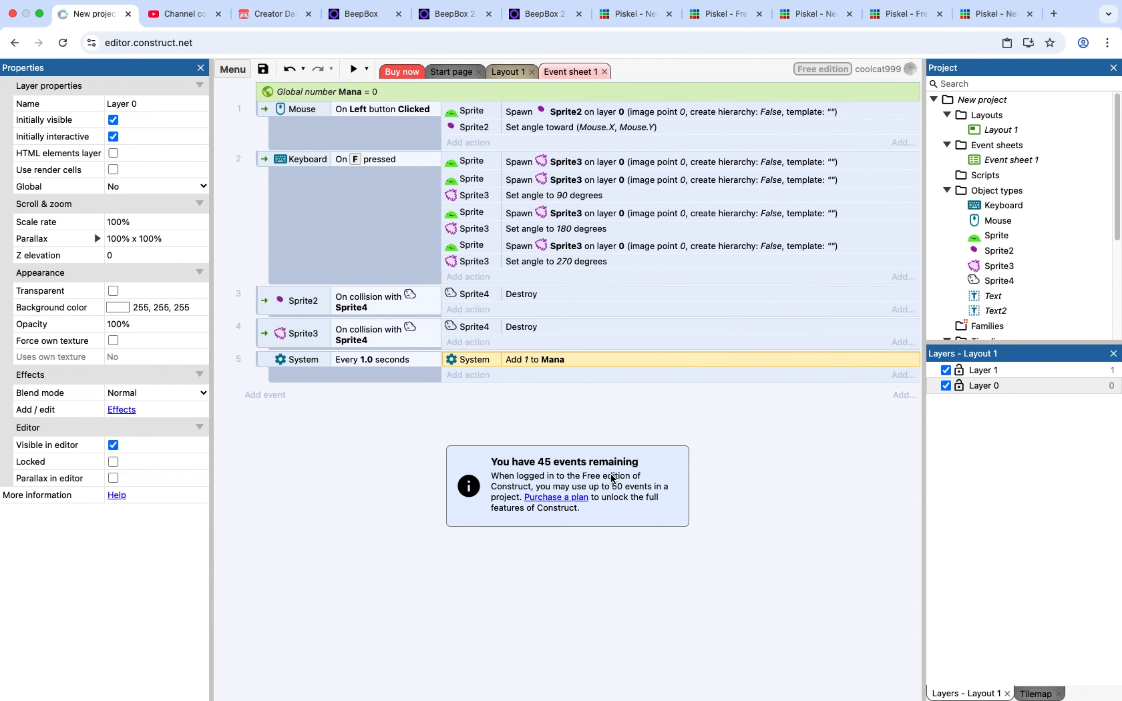
Add an event with a System Compare variable condition checking that Mana is greater than 10
left_click(265, 394)
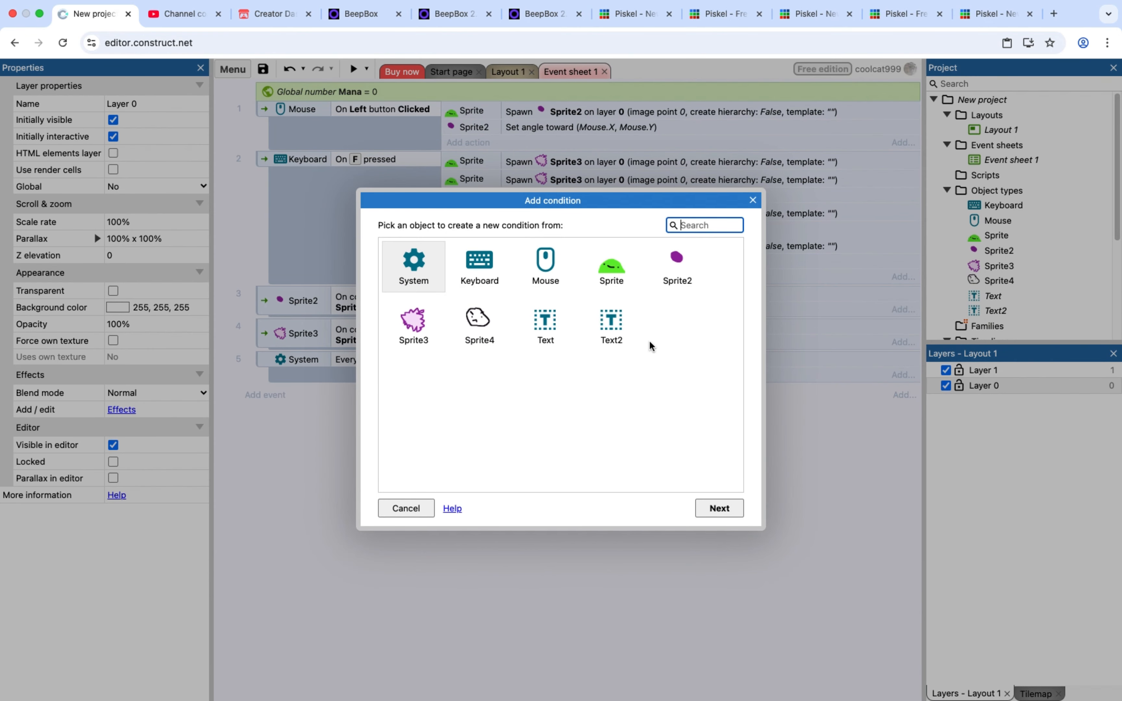
double_click(431, 277)
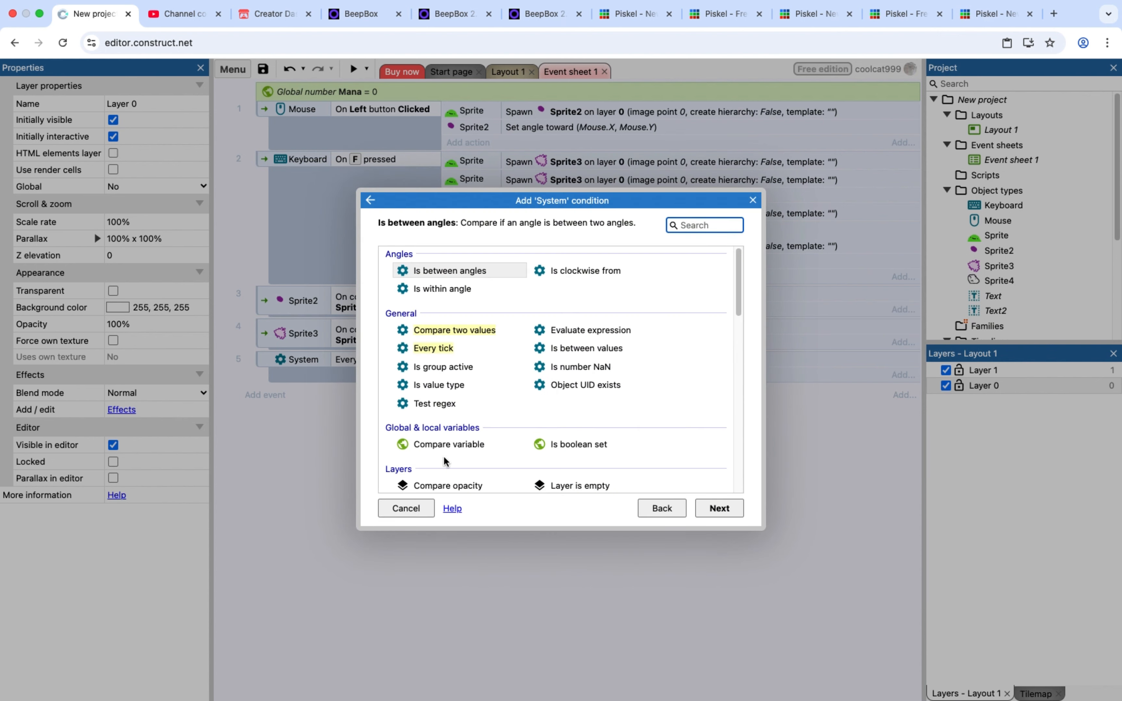
double_click(464, 444)
left_click(497, 334)
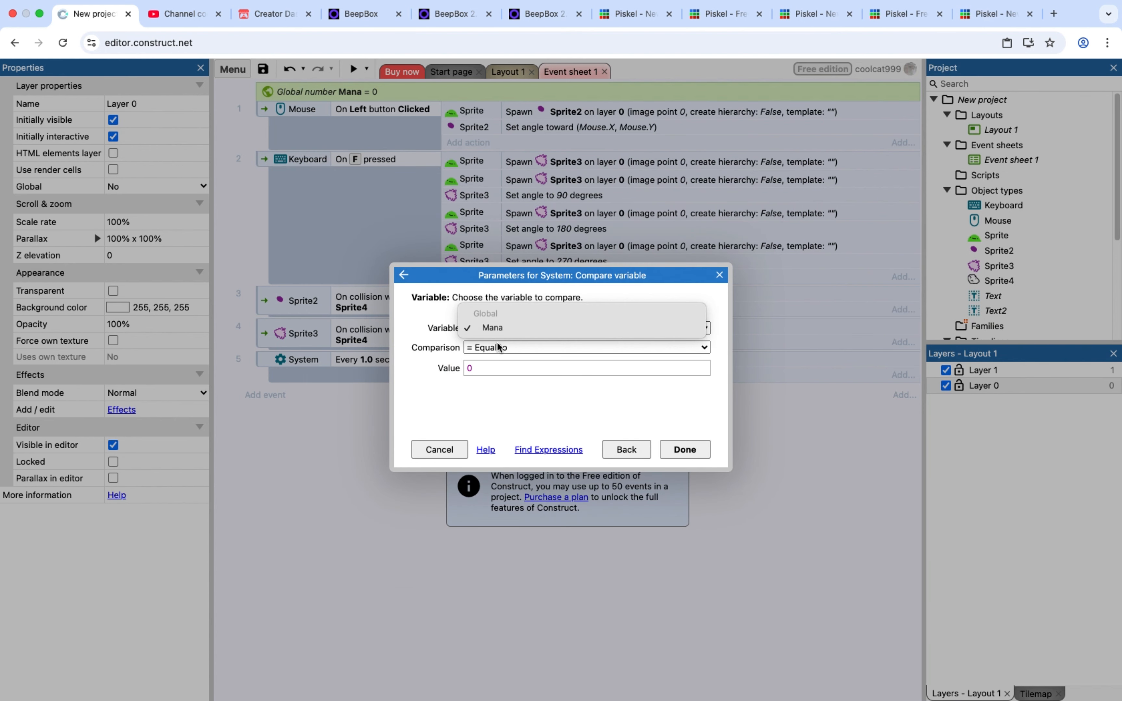
left_click(496, 327)
left_click(501, 348)
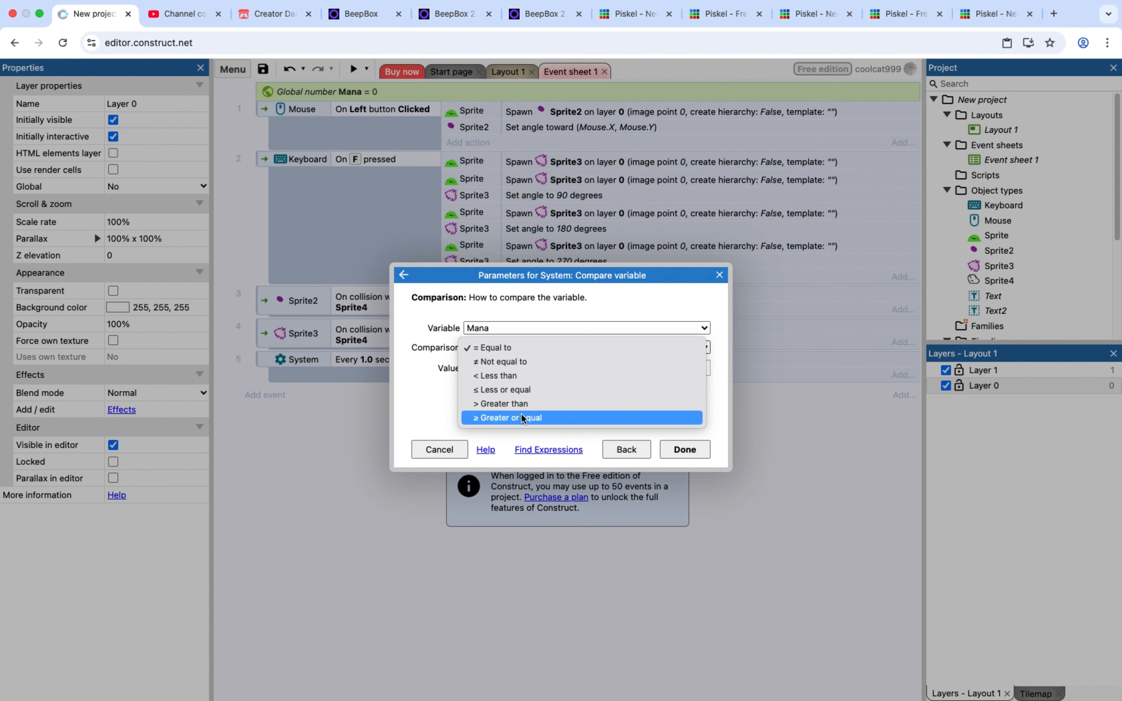
left_click(503, 404)
left_click(497, 370)
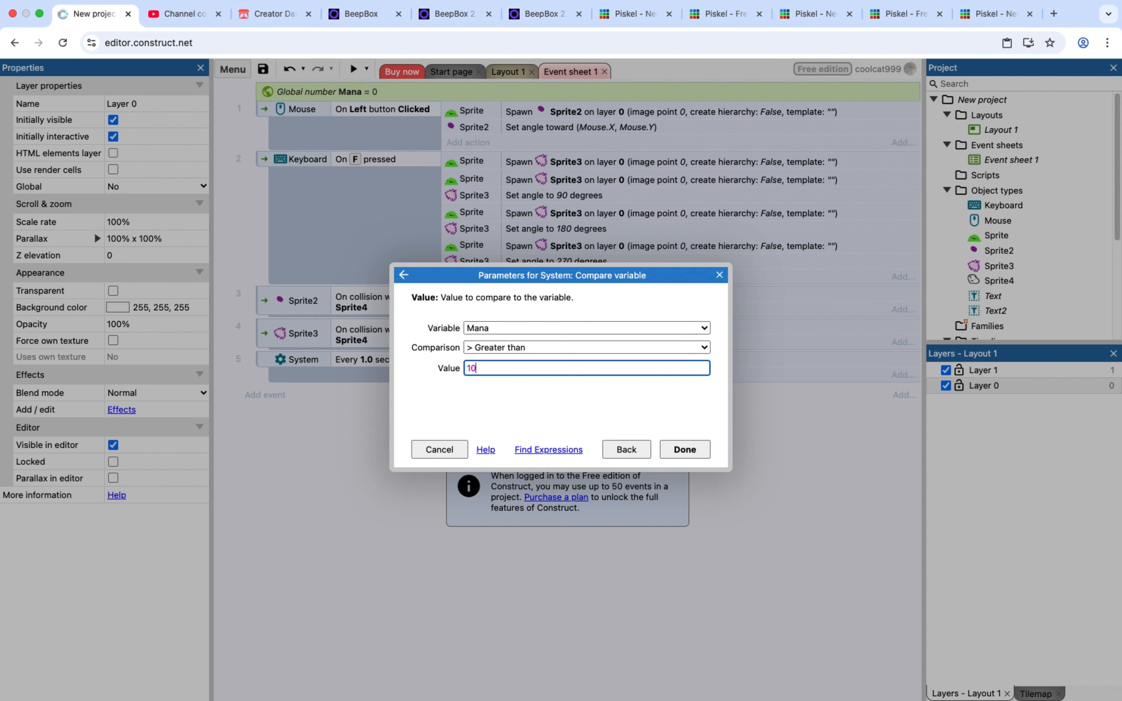
type("10")
left_click(684, 449)
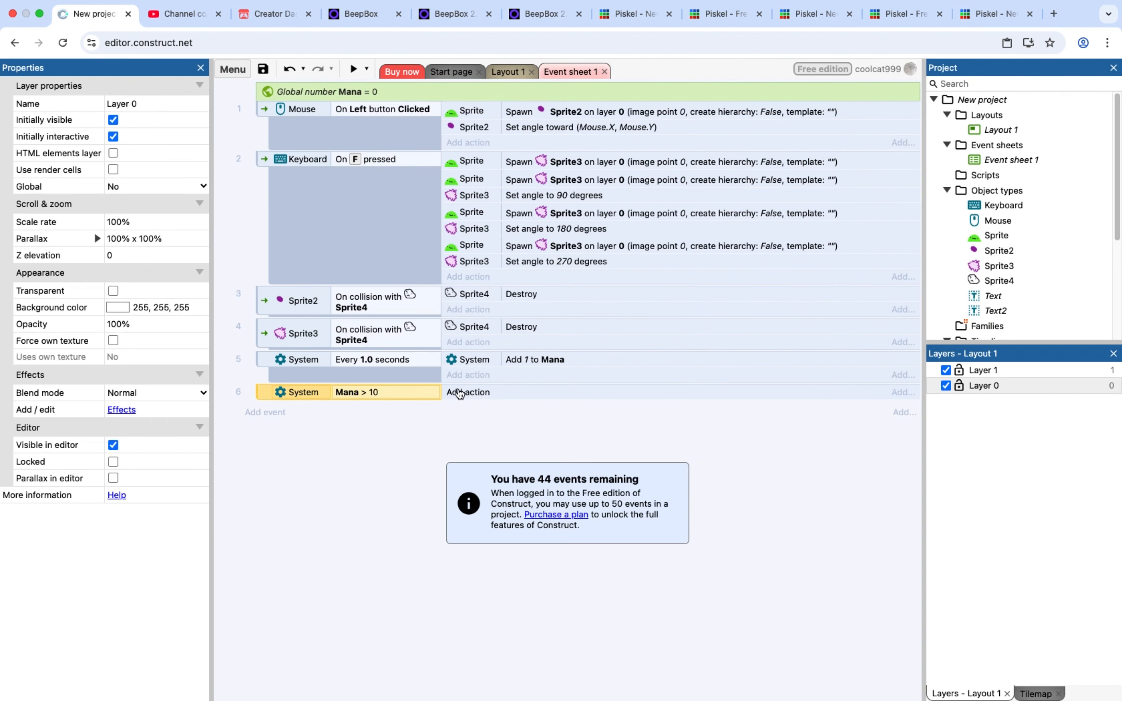
Give the Mana > 10 event a System Set value action that sets Mana to 10
left_click(459, 393)
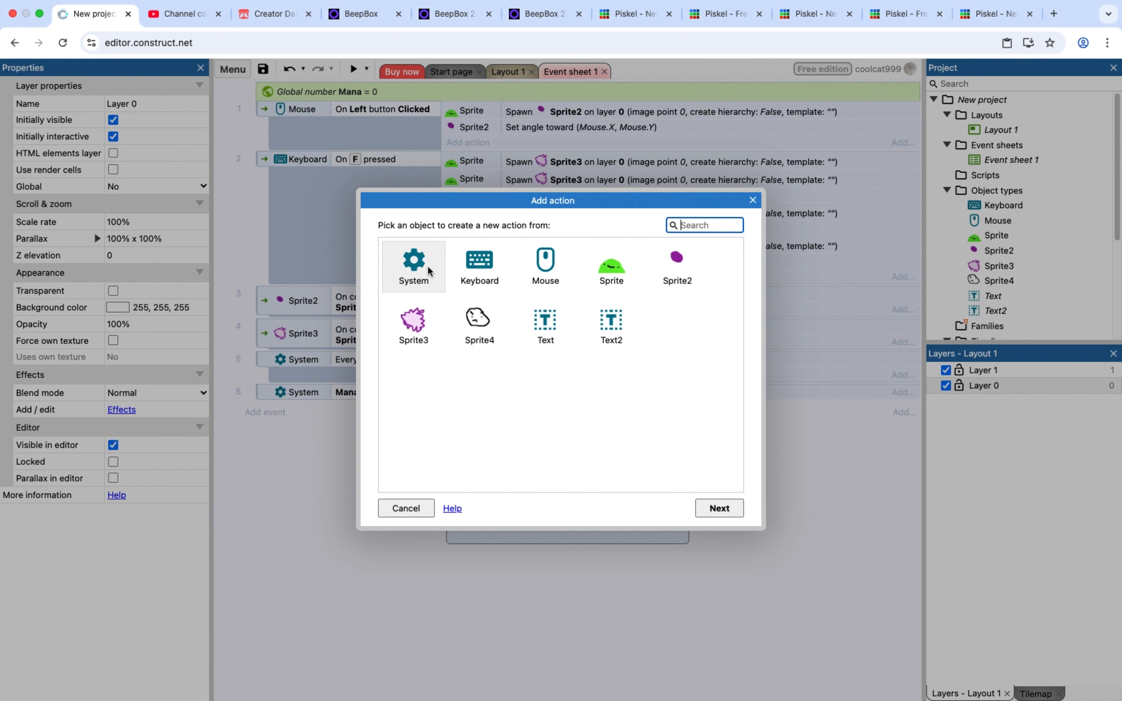
double_click(408, 267)
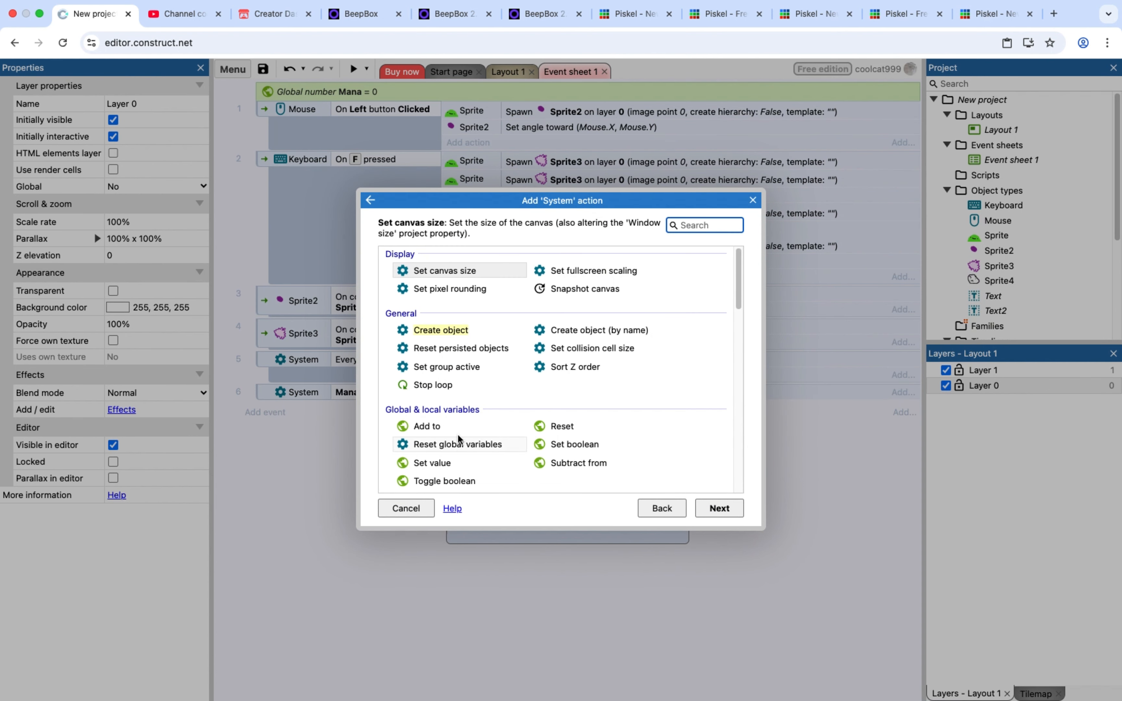
double_click(450, 462)
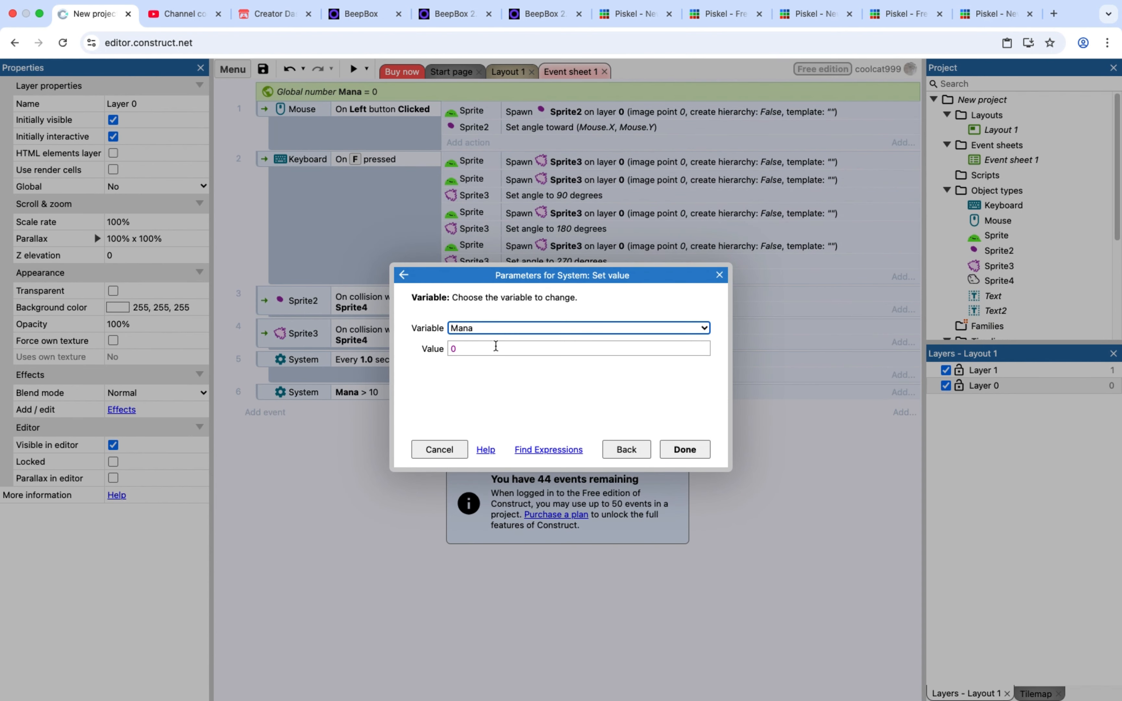
left_click(495, 347)
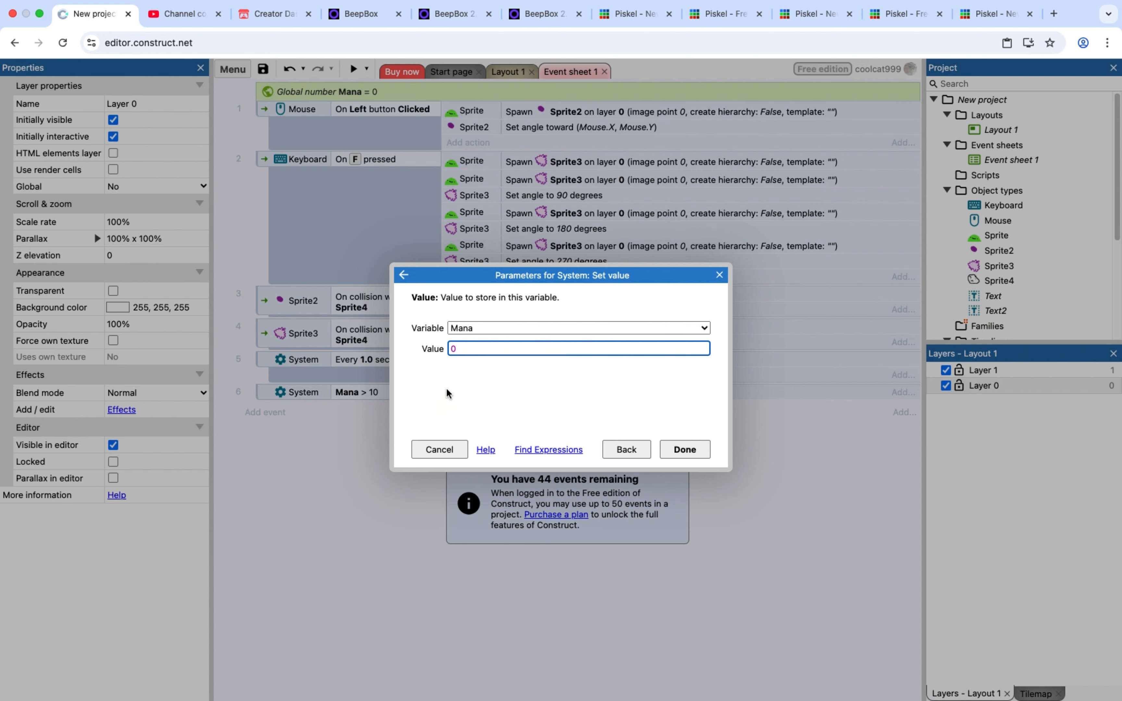
type("1")
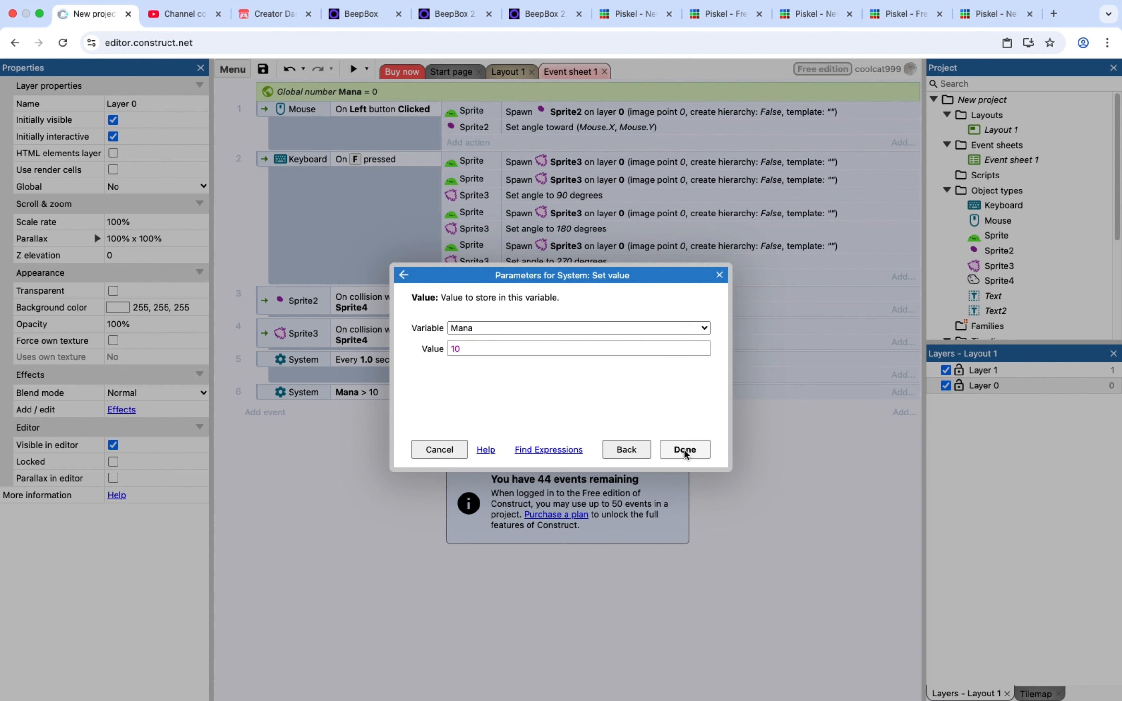
left_click(685, 449)
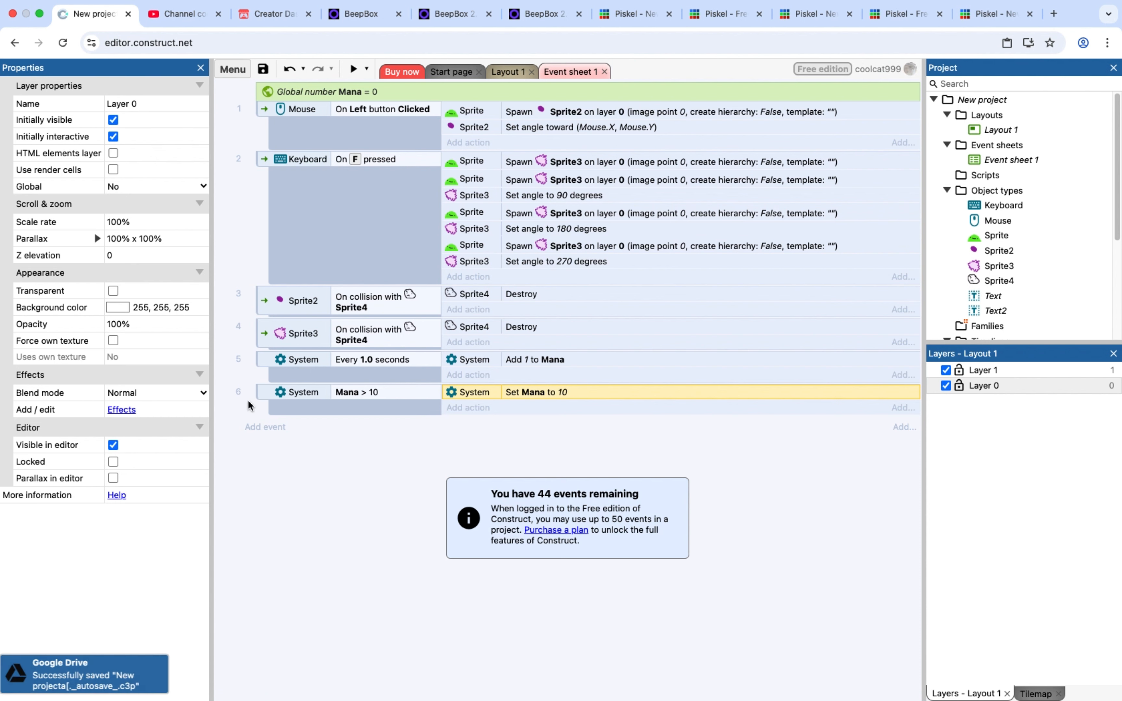
left_click(514, 73)
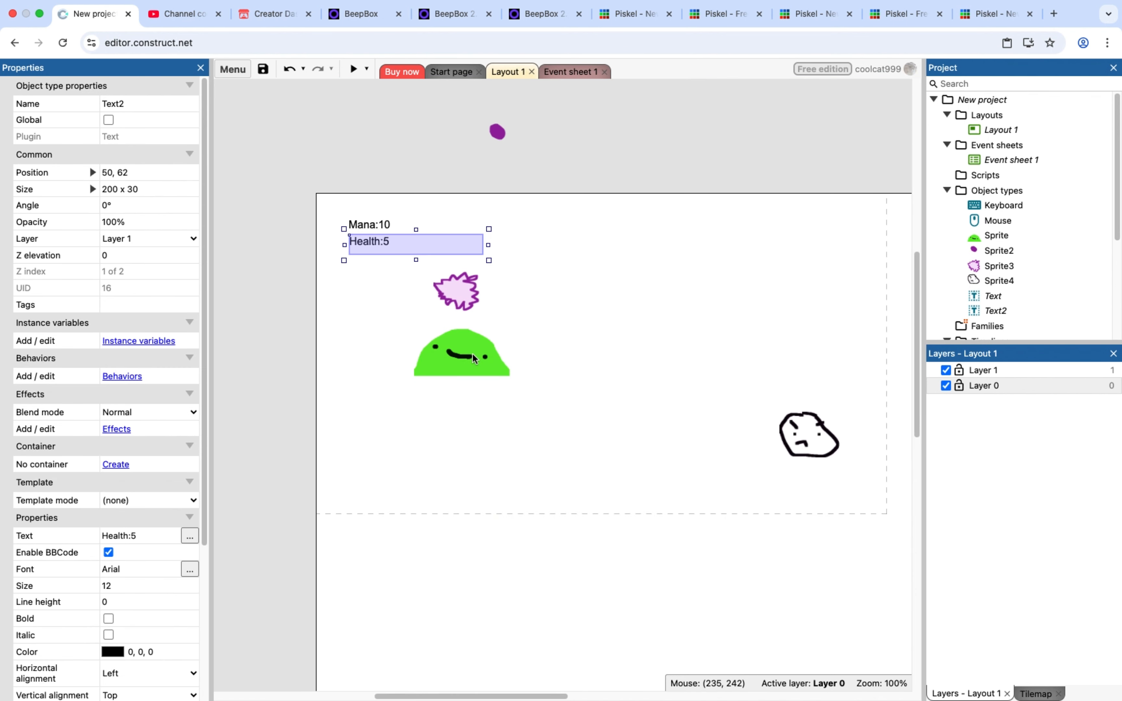
left_click(455, 289)
left_click(472, 249)
left_click(465, 295)
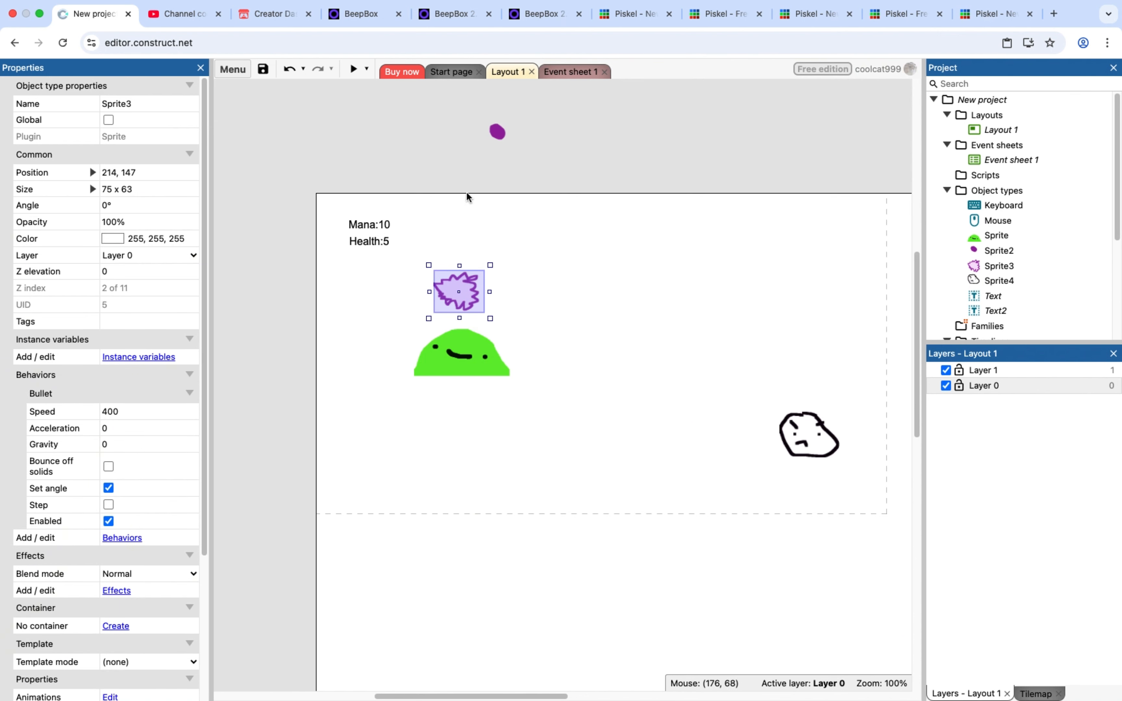
left_click(574, 74)
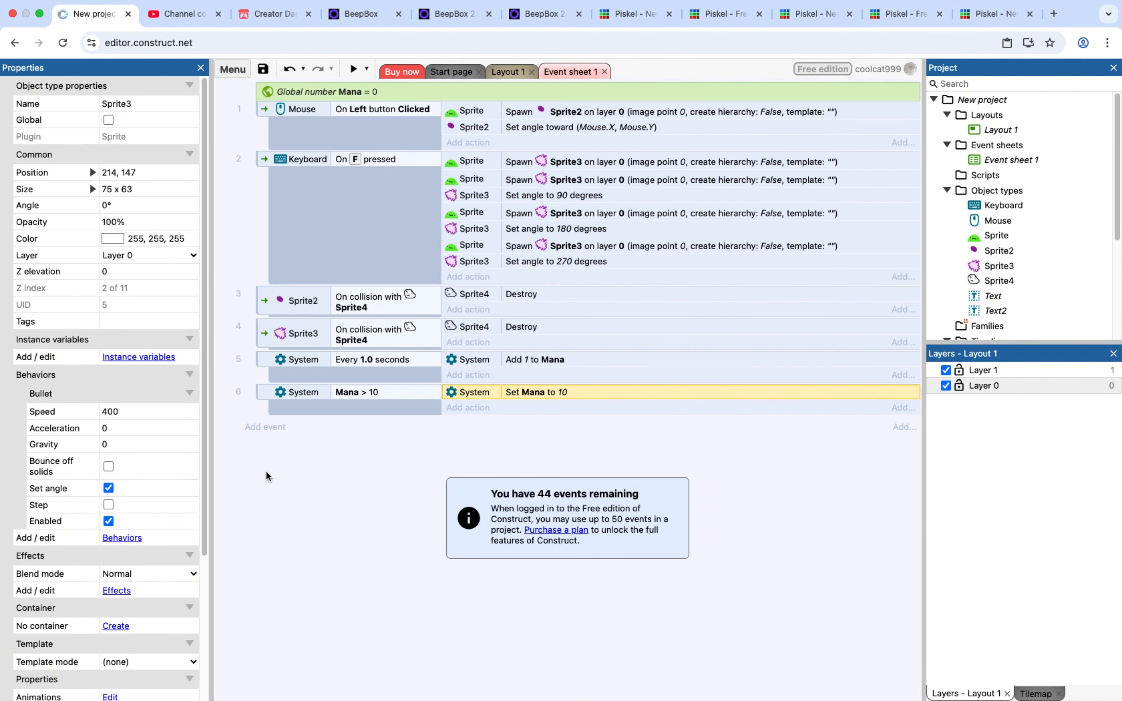
left_click(280, 431)
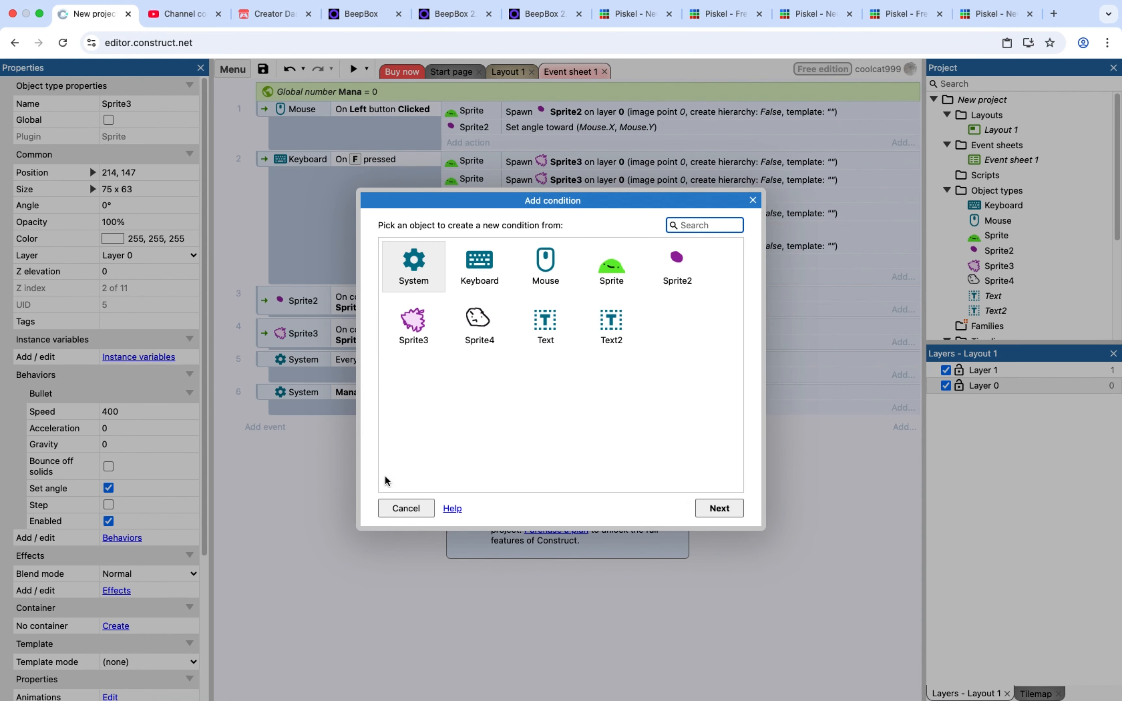
left_click(405, 509)
Add a Set text action for the Text object to the Mana > 10 event, using the expression "Mana" & Mana
left_click(469, 408)
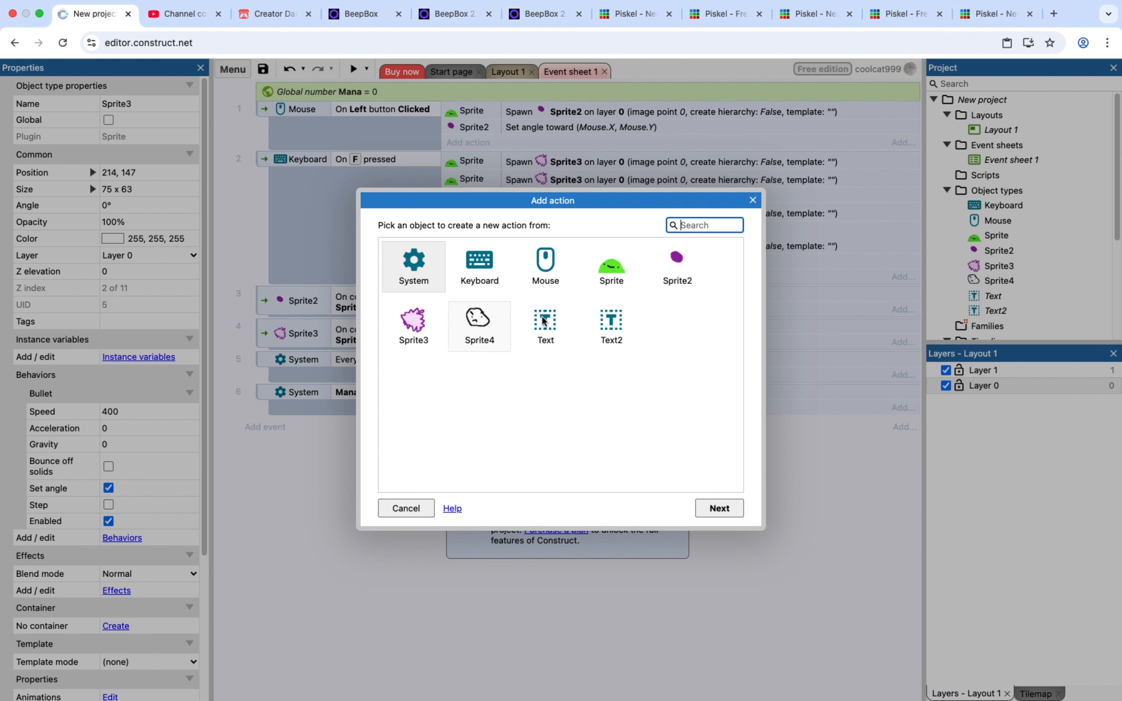
left_click(615, 325)
double_click(545, 325)
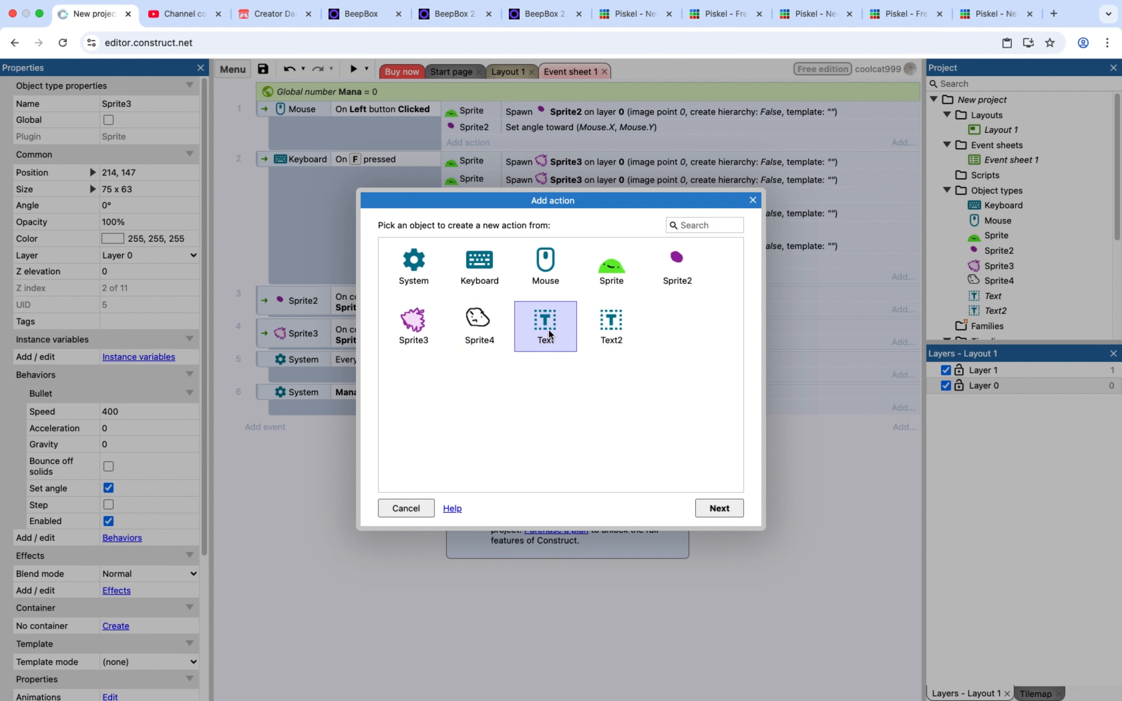
scroll(494, 426, "down", 10)
scroll(492, 425, "down", 5)
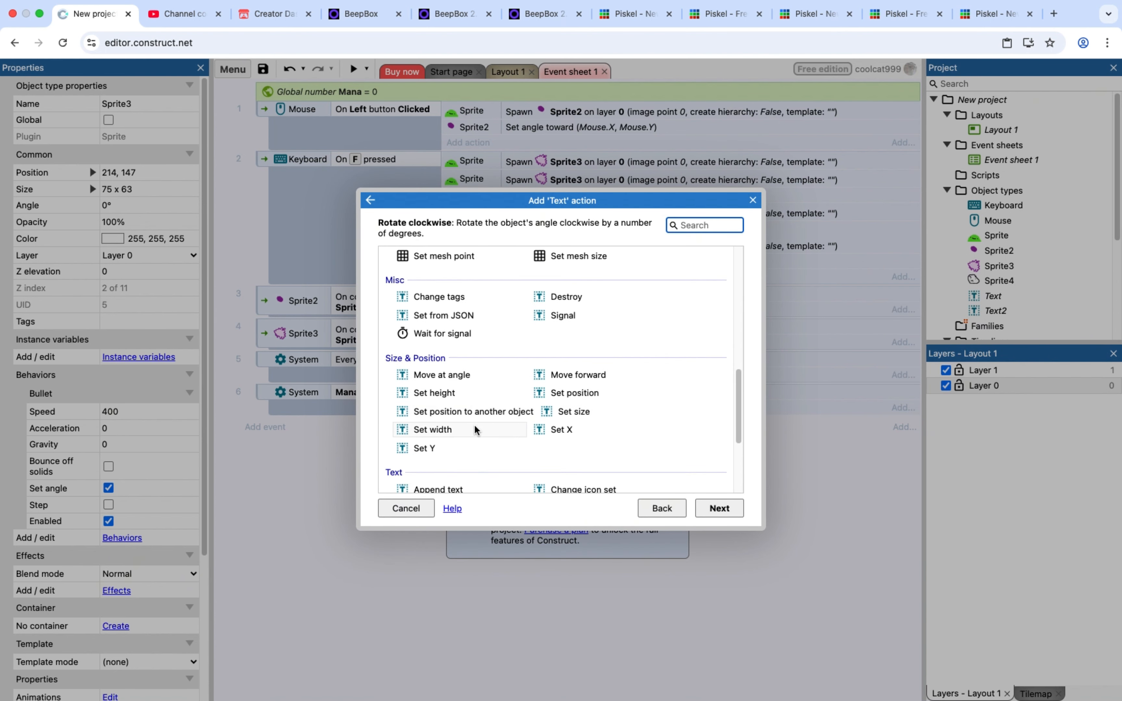
double_click(451, 383)
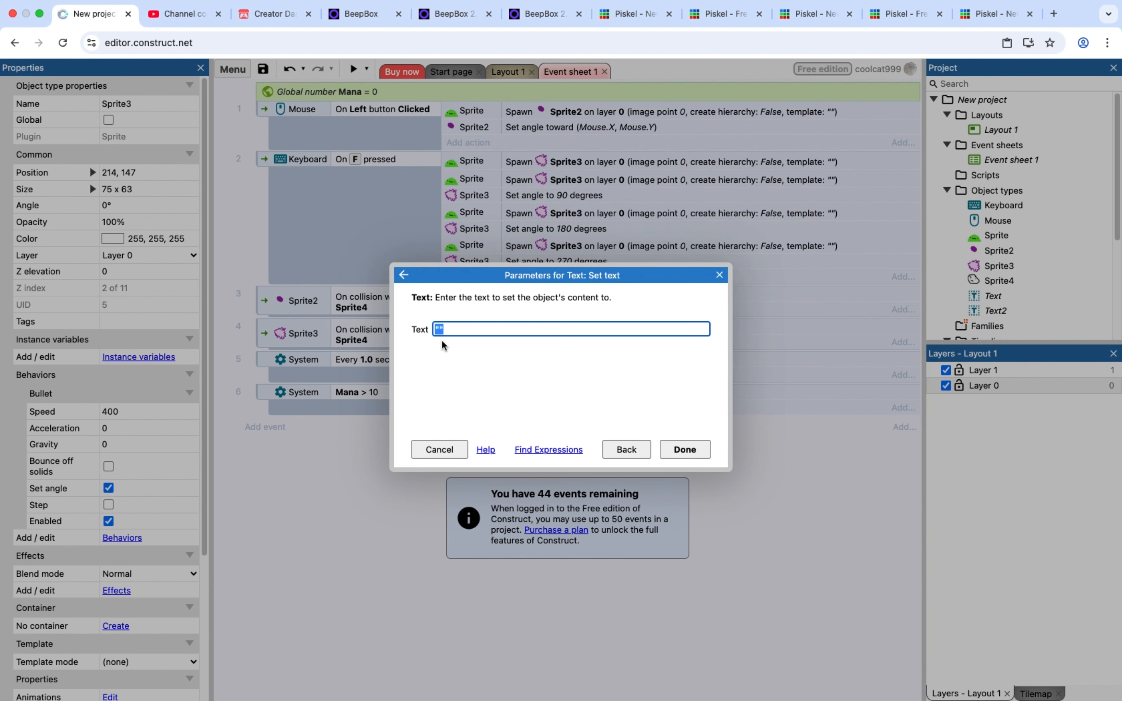
left_click(440, 331)
type("M")
type("Mana")
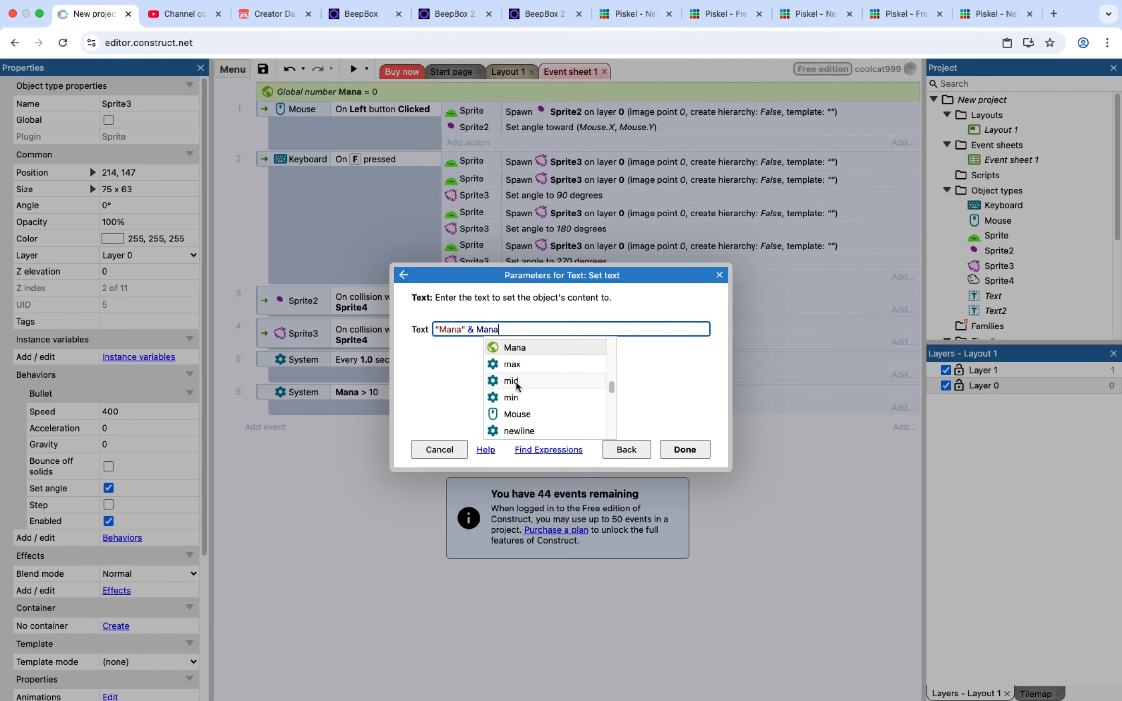
left_click(683, 450)
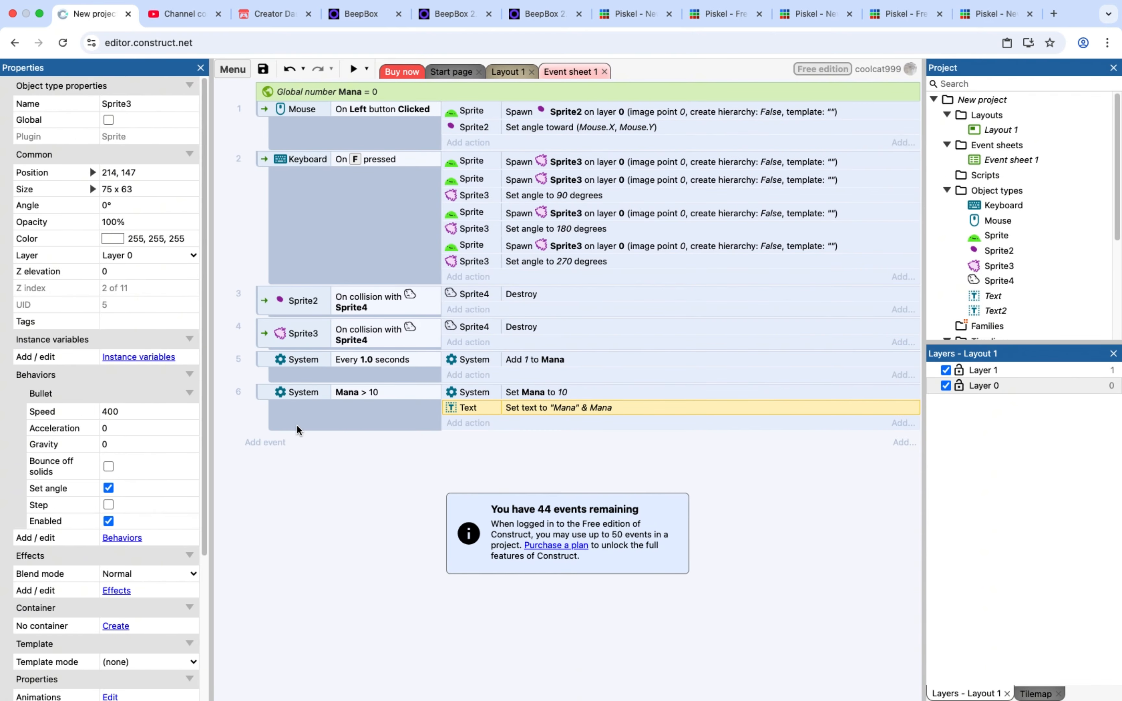
left_click(262, 441)
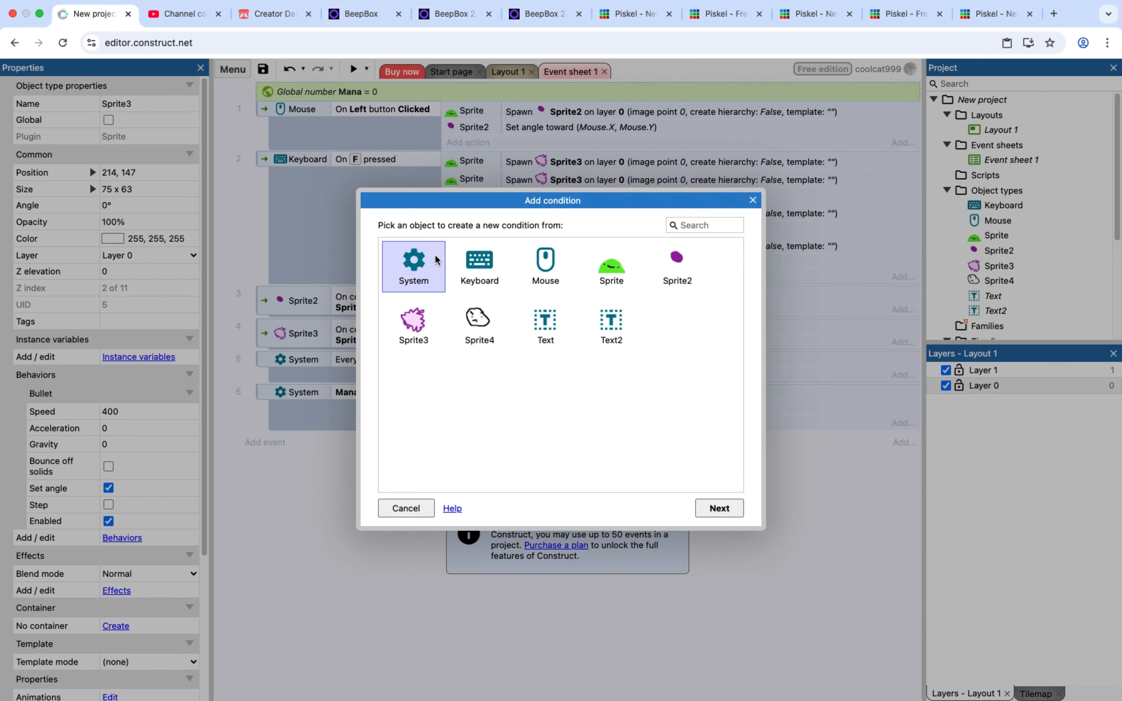
double_click(414, 266)
left_click(457, 445)
double_click(457, 445)
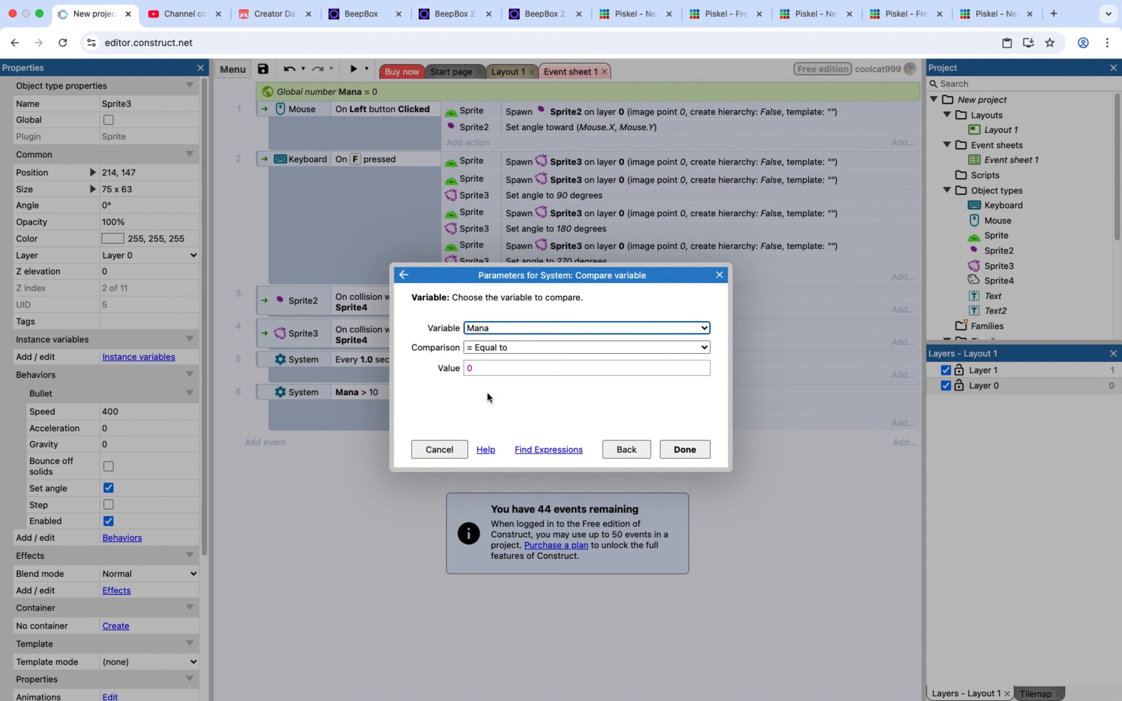
left_click(502, 330)
left_click(506, 347)
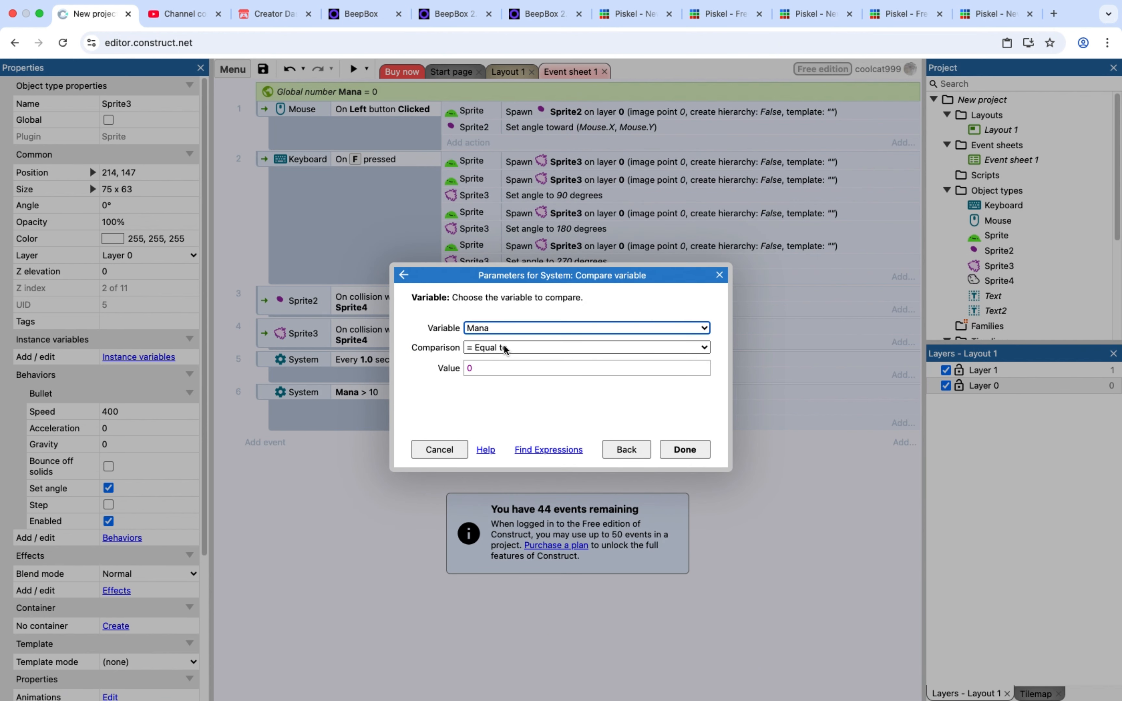
left_click(505, 347)
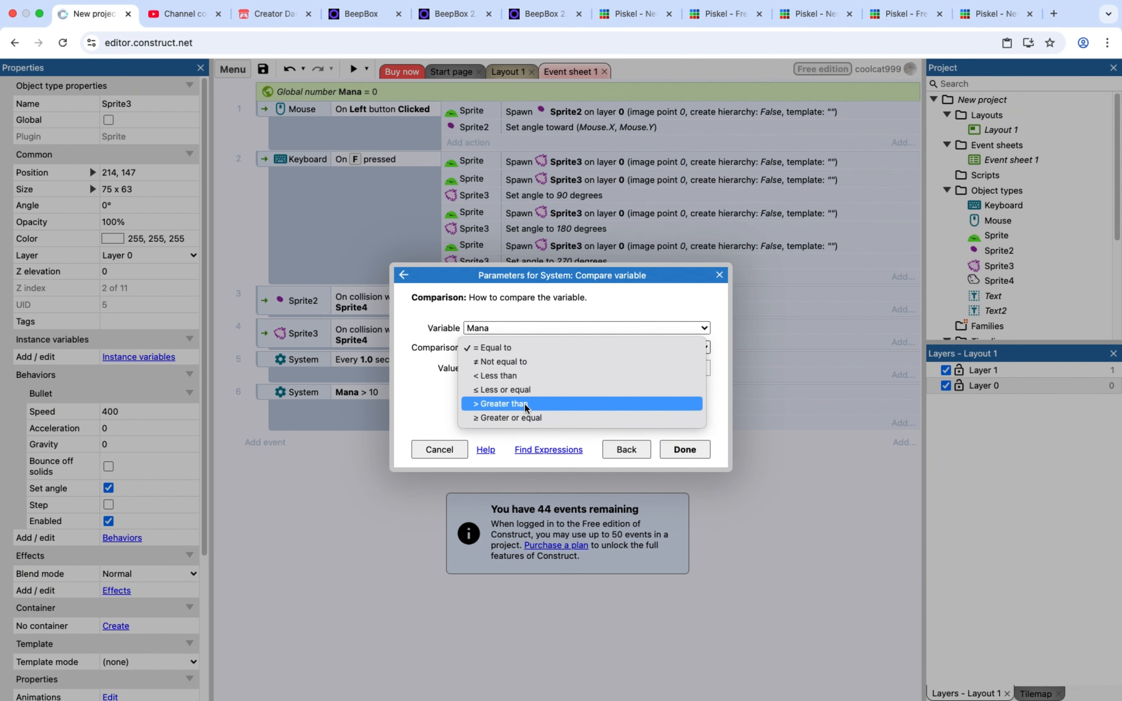
left_click(444, 445)
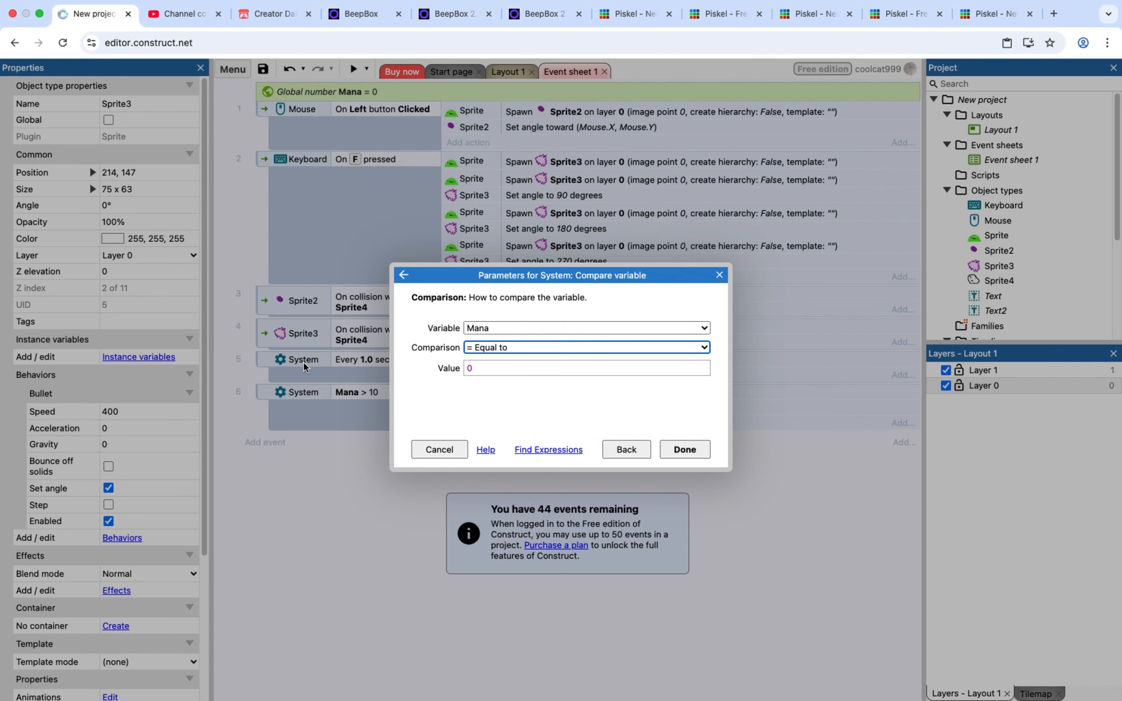
left_click(420, 445)
Add a System Compare variable condition to the Sprite2 collision event requiring Mana greater than or equal to 1
left_click(260, 290)
right_click(260, 291)
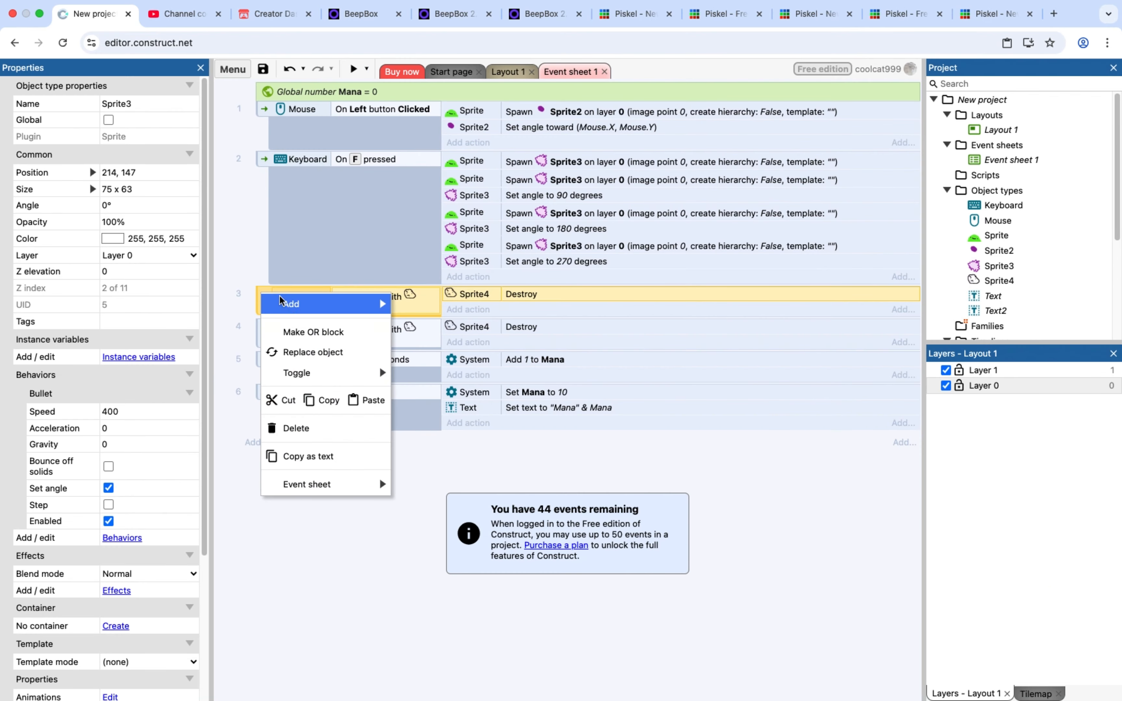
mouse_move(318, 305)
left_click(434, 325)
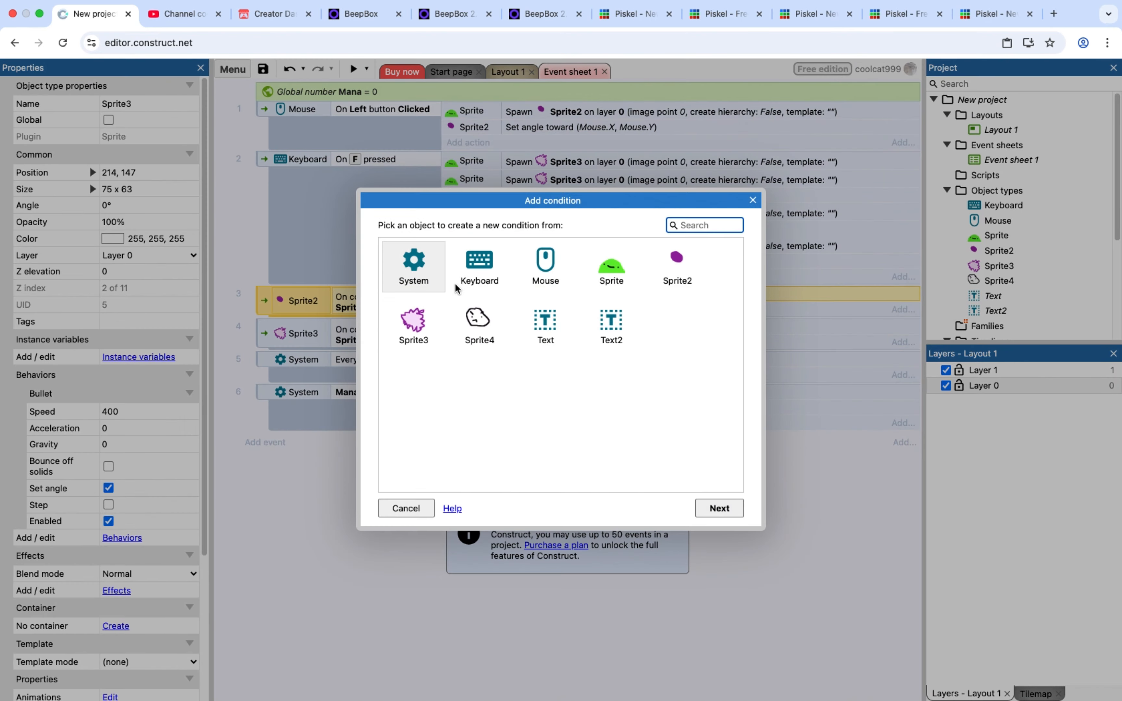
double_click(414, 266)
double_click(489, 445)
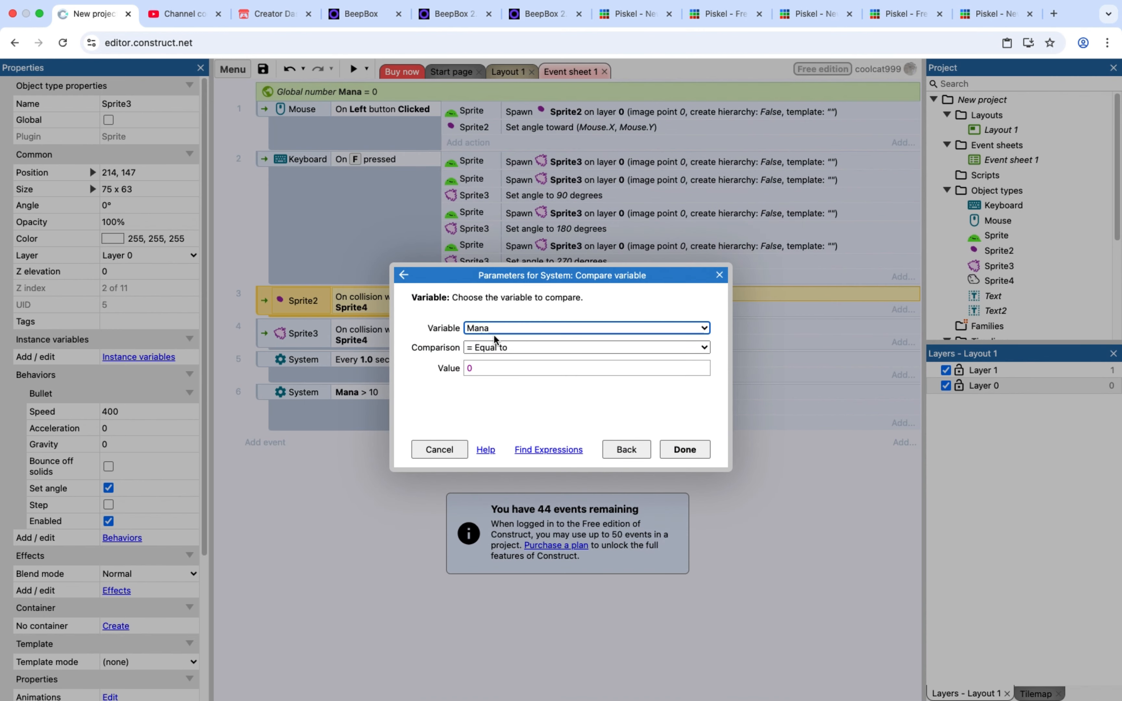
left_click(485, 328)
left_click(484, 328)
left_click(496, 348)
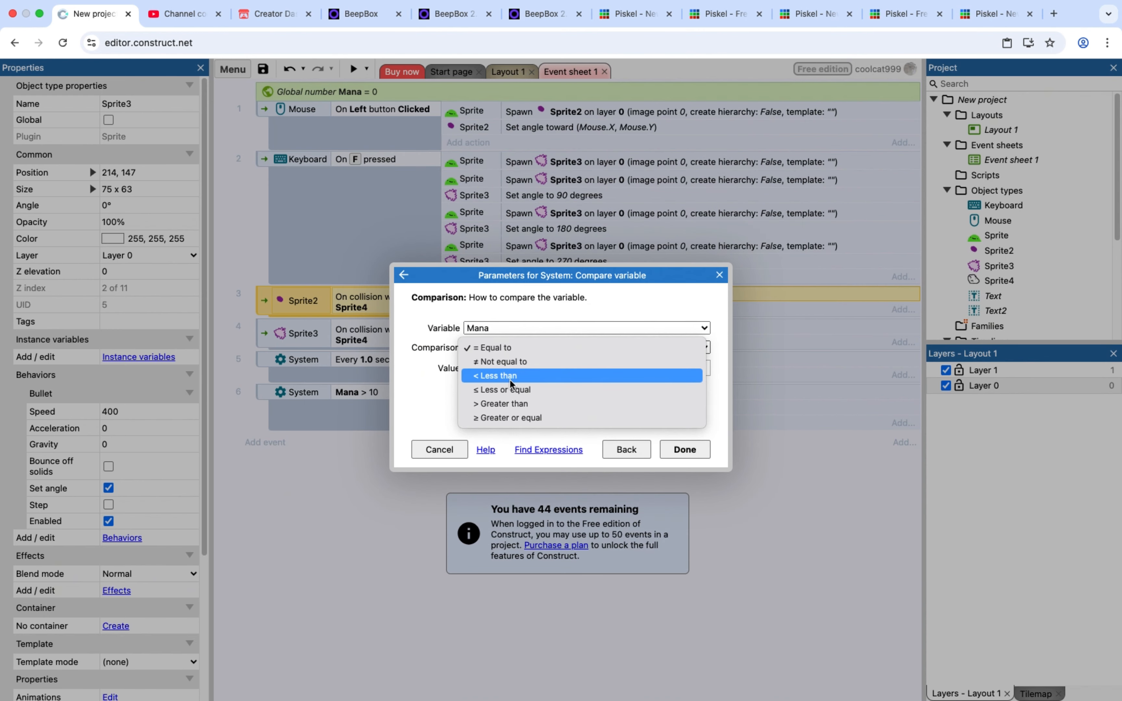
left_click(513, 418)
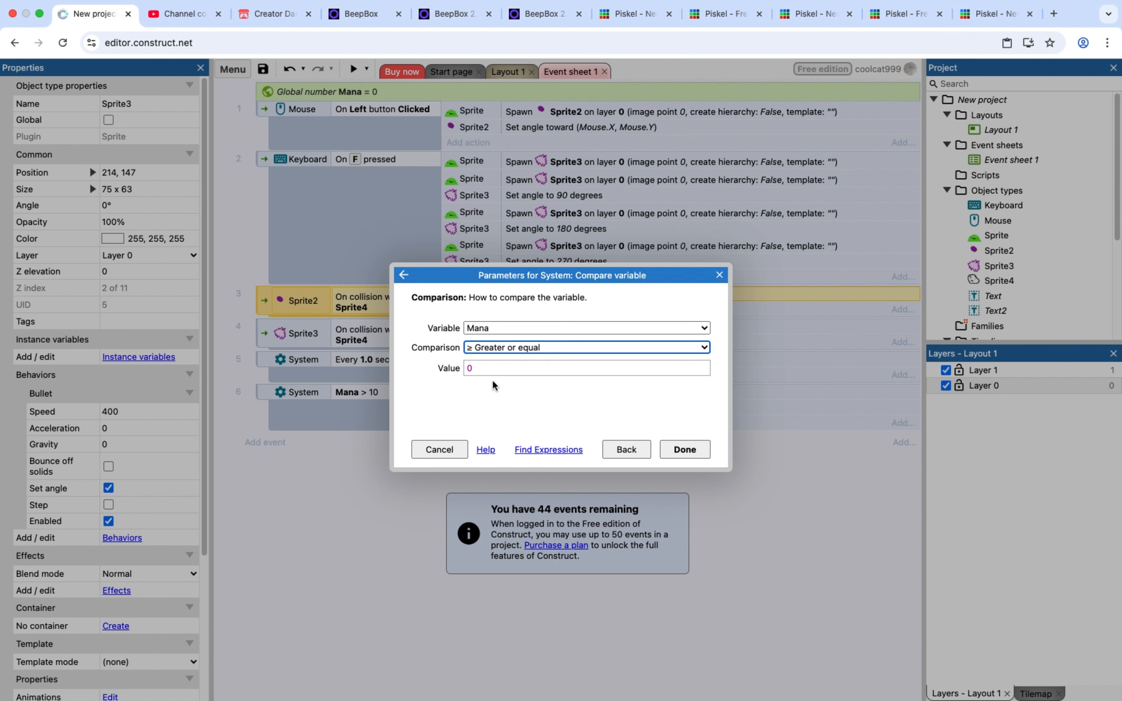
left_click(482, 367)
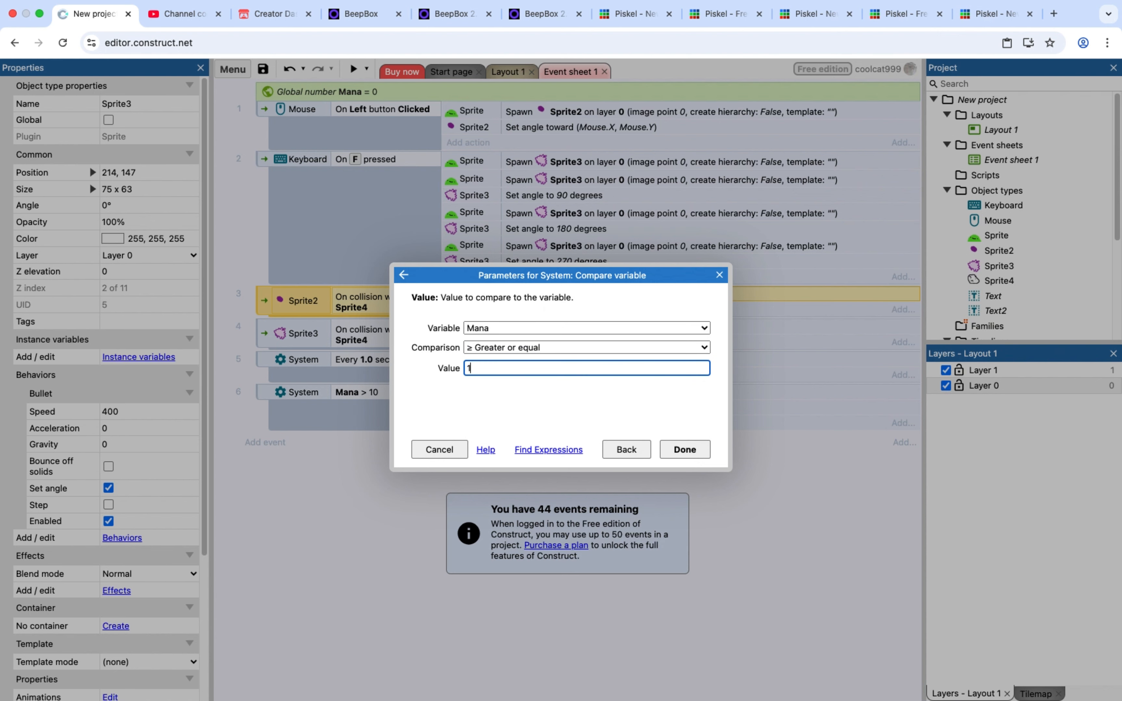
left_click(684, 451)
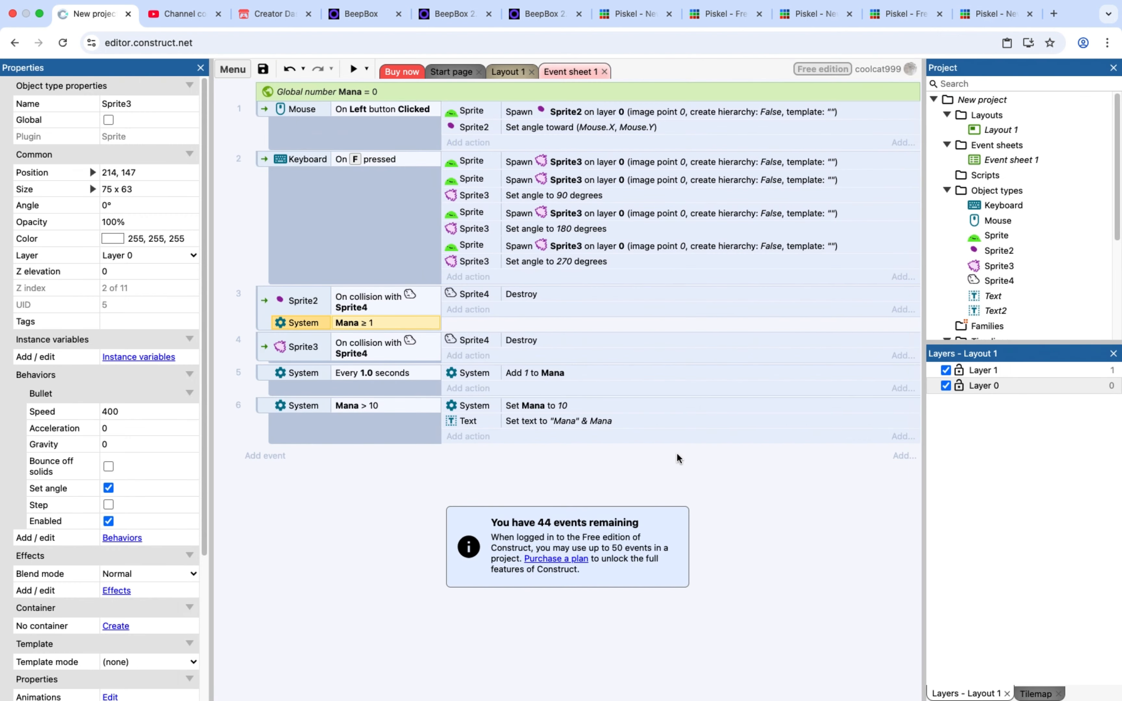
Add a System Compare variable condition to the Sprite3 collision event requiring Mana greater than or equal to 5
left_click(259, 344)
right_click(263, 343)
mouse_move(352, 354)
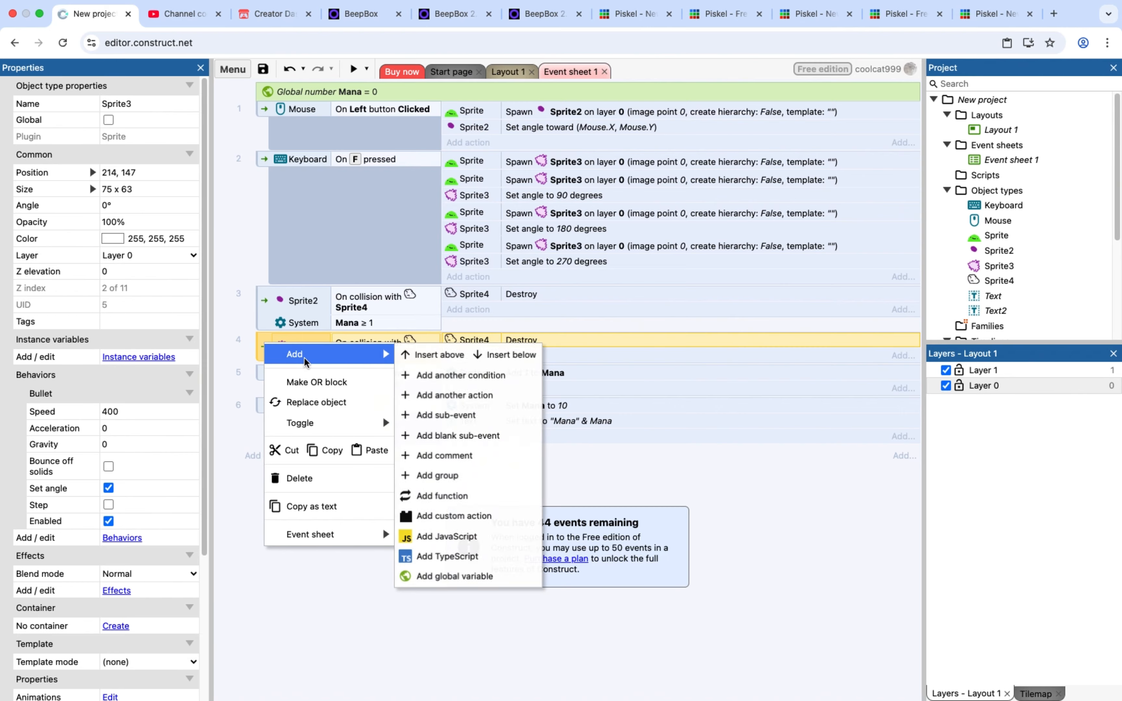
left_click(462, 378)
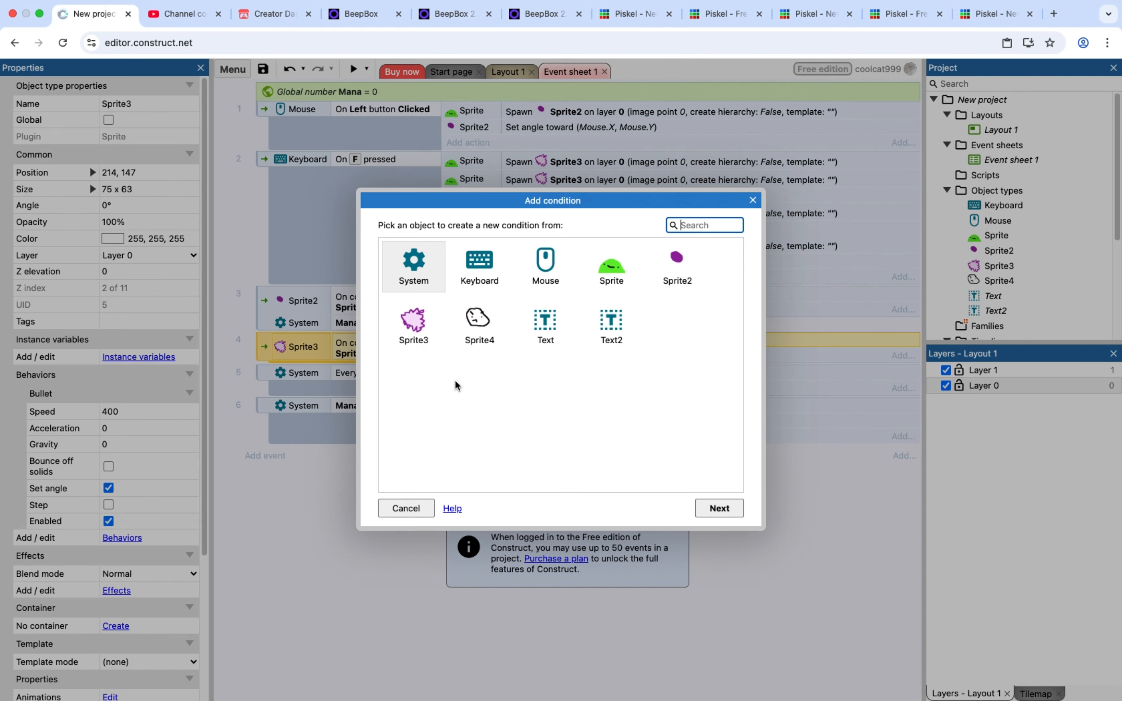
double_click(395, 263)
double_click(445, 445)
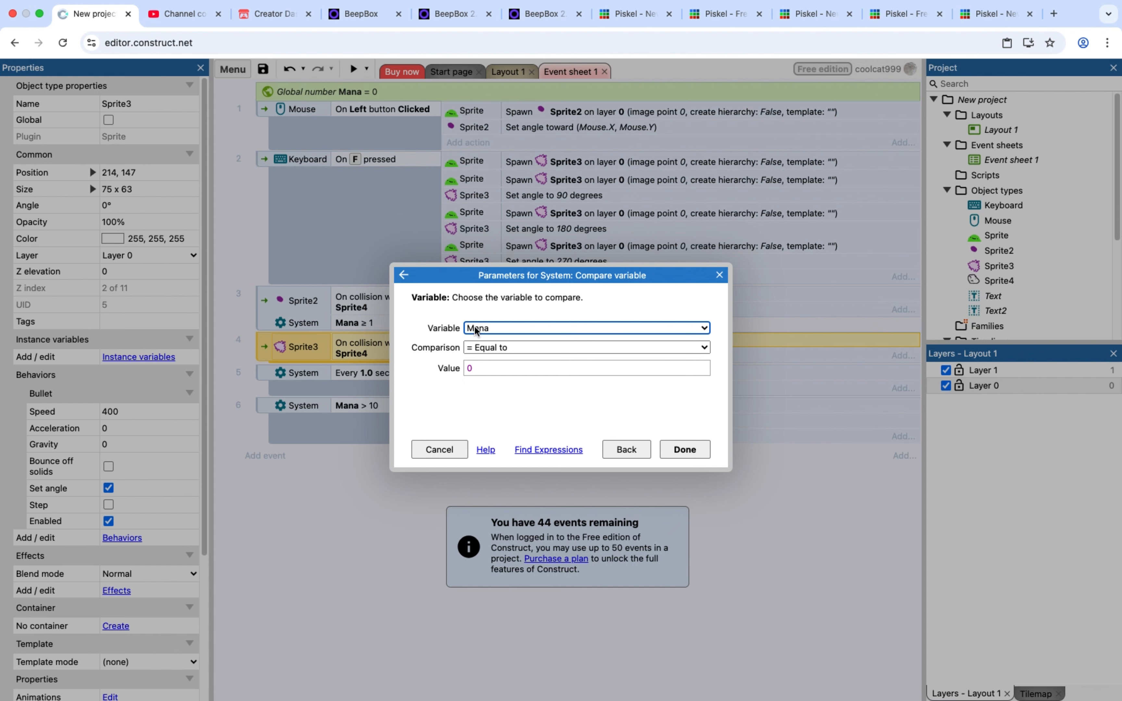
left_click(478, 347)
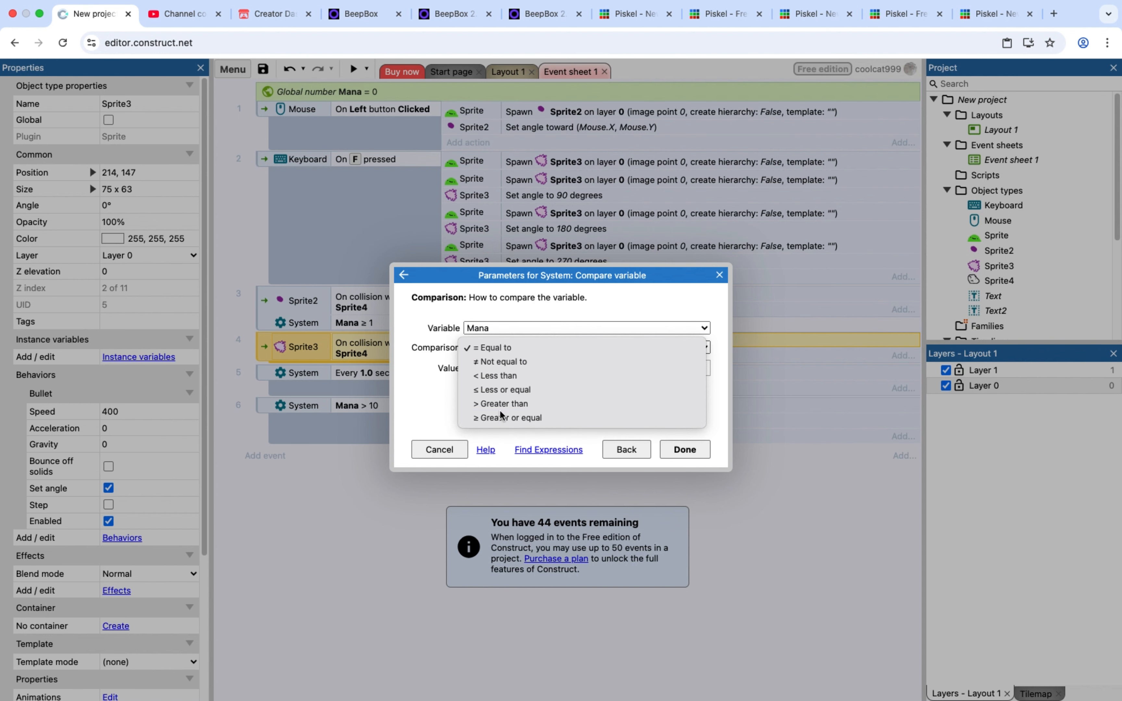
left_click(508, 417)
left_click(490, 369)
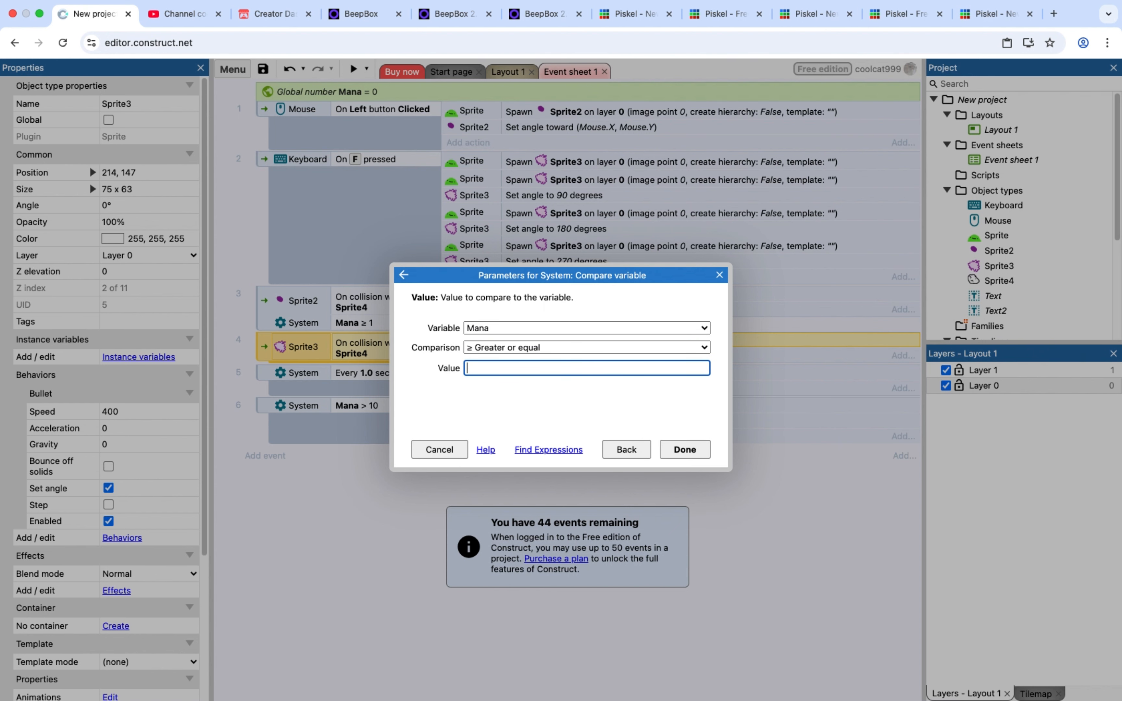
left_click(684, 449)
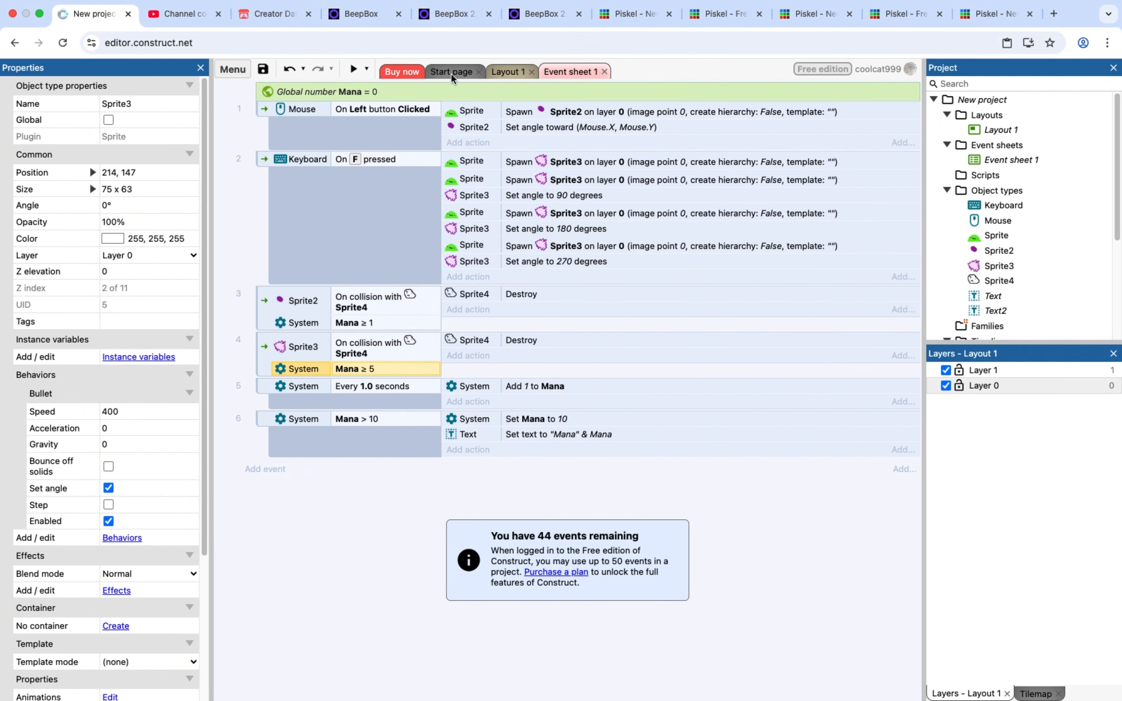
Run a preview of the project to test the mana events
left_click(353, 68)
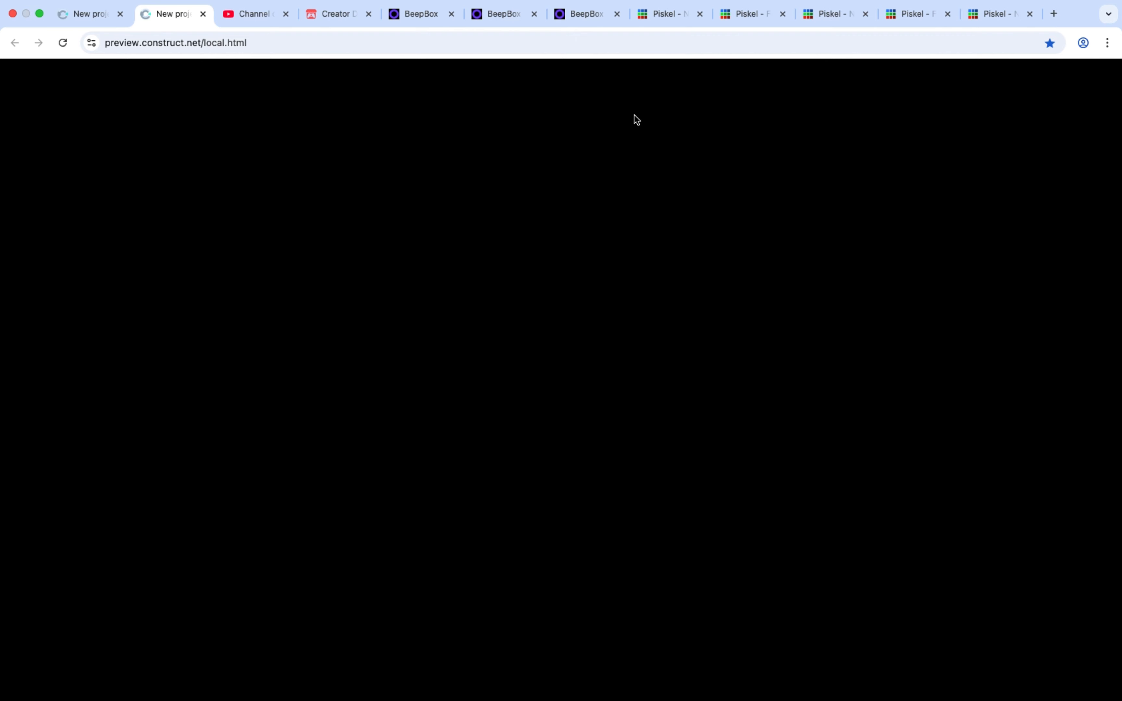
Play the preview, moving the green character around and firing projectiles in several directions to test the mana display
key("d")
key("s")
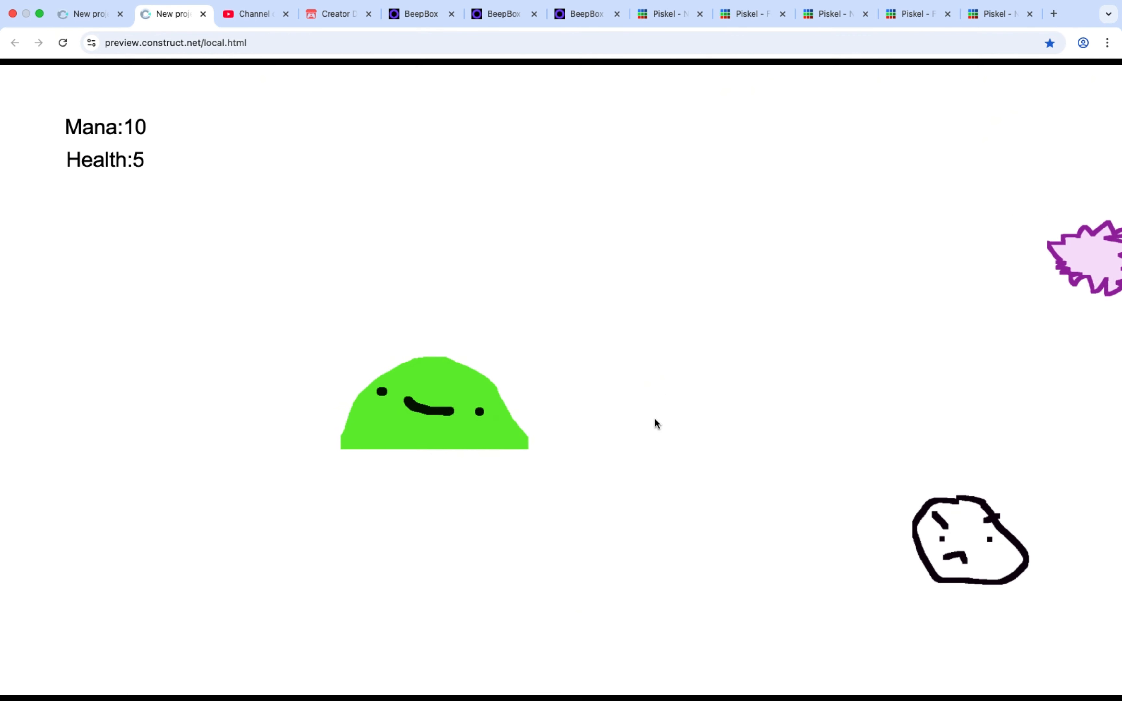
key("d")
left_click(781, 476)
key("s")
left_click(781, 476)
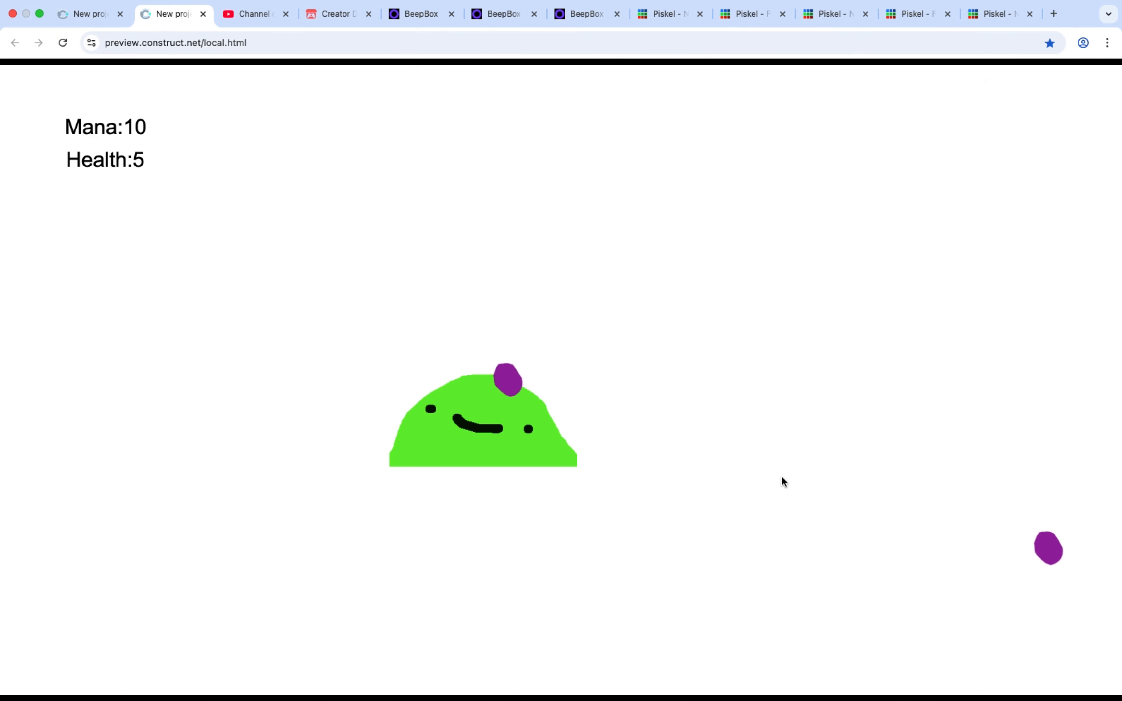
key("s")
left_click(573, 415)
key("d")
key("s")
left_click(626, 426)
left_click(693, 443)
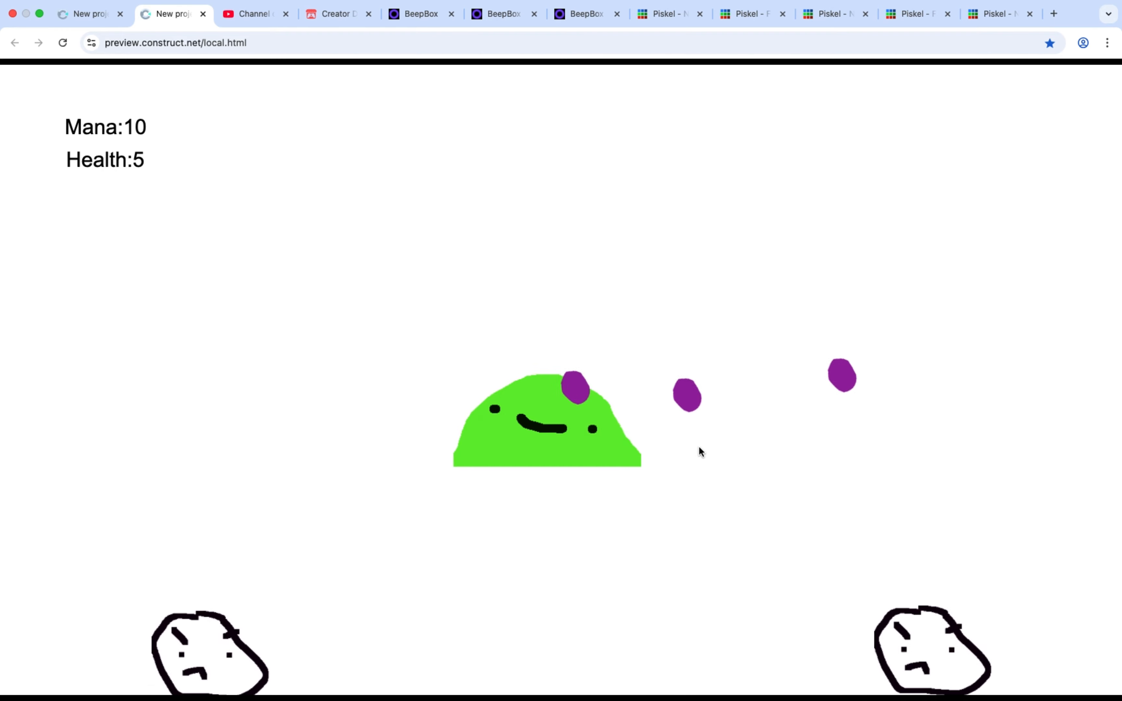
left_click(726, 502)
left_click(747, 559)
left_click(688, 571)
left_click(416, 522)
left_click(384, 503)
key("a")
left_click(294, 366)
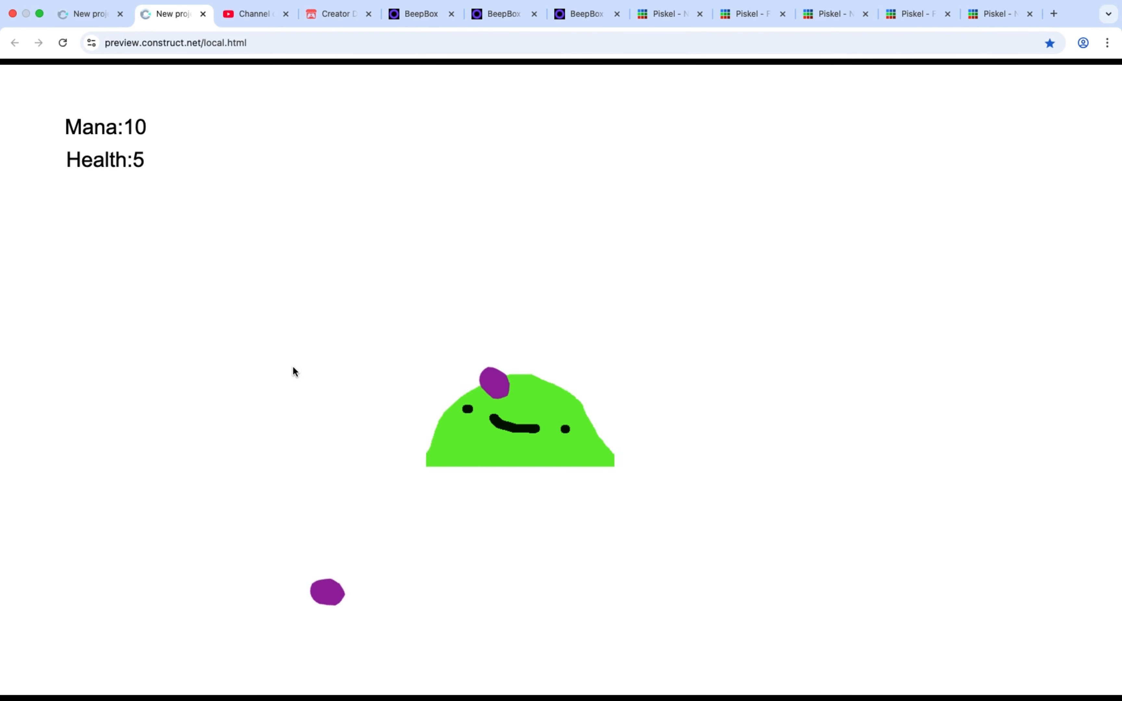
Return to the editor and add a System Subtract from action to the mouse click event, subtracting 1 from Mana
left_click(86, 23)
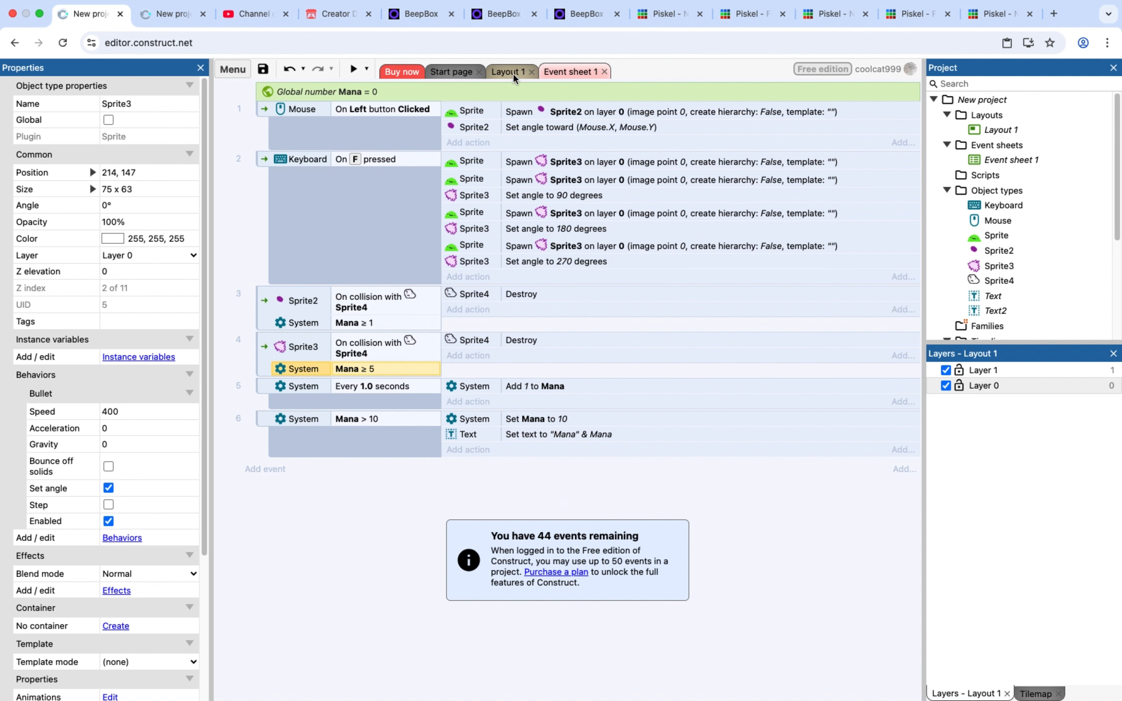
left_click(264, 468)
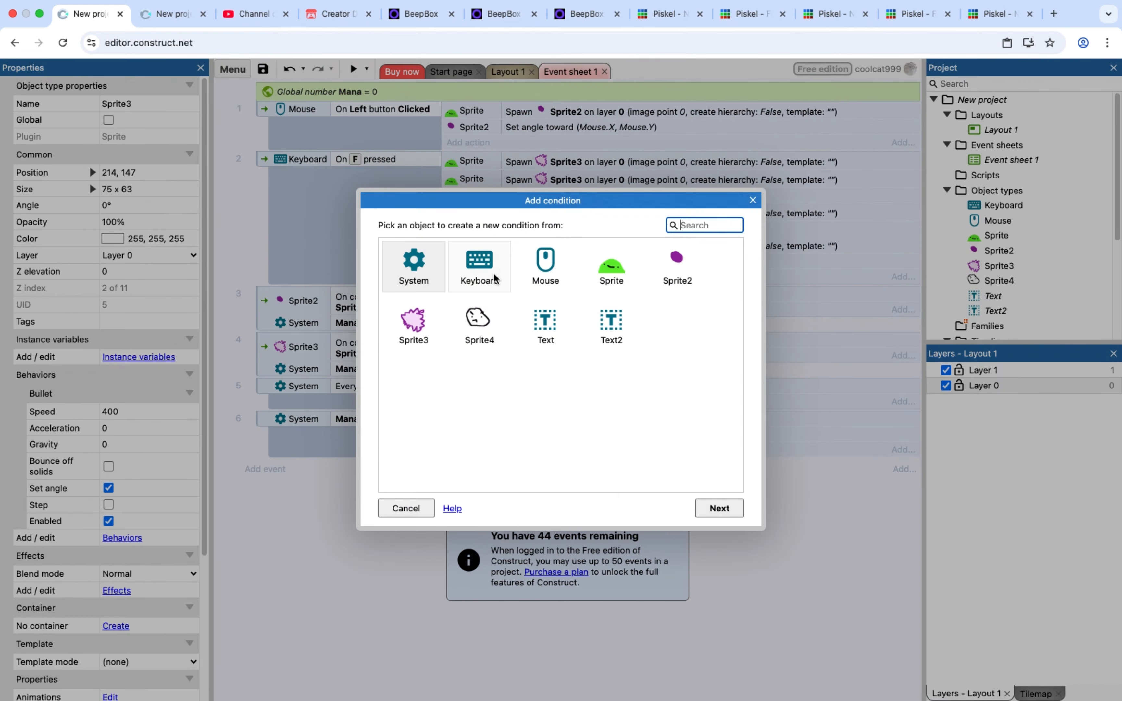
left_click(406, 509)
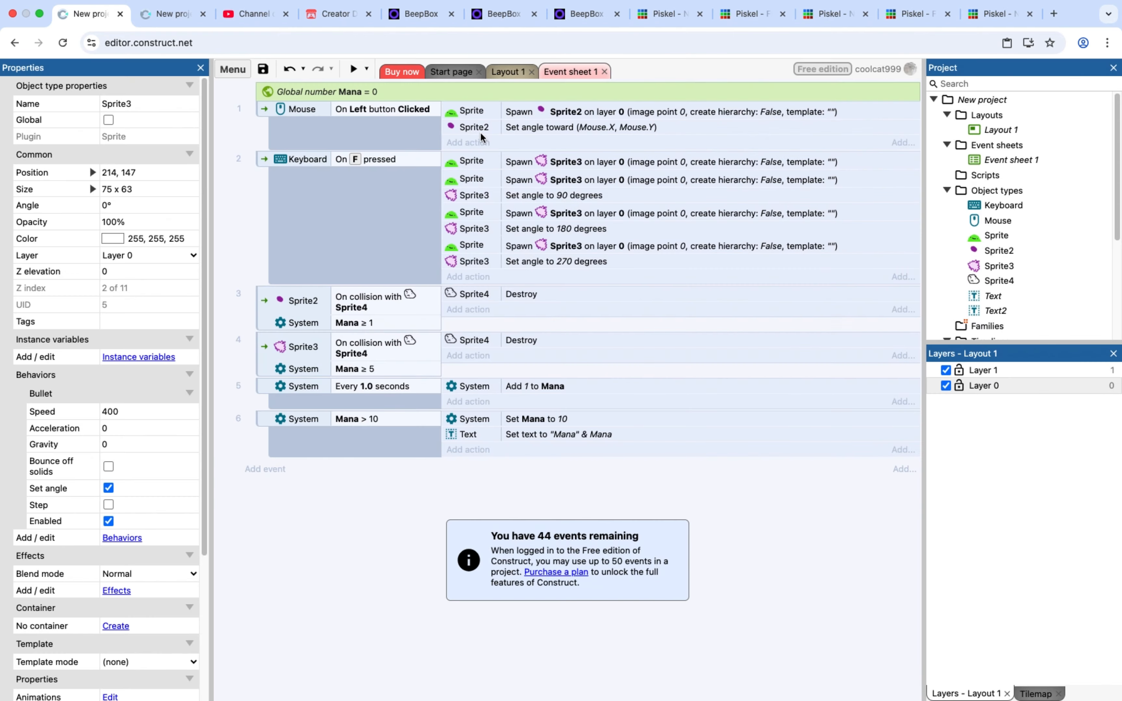
left_click(484, 143)
double_click(428, 286)
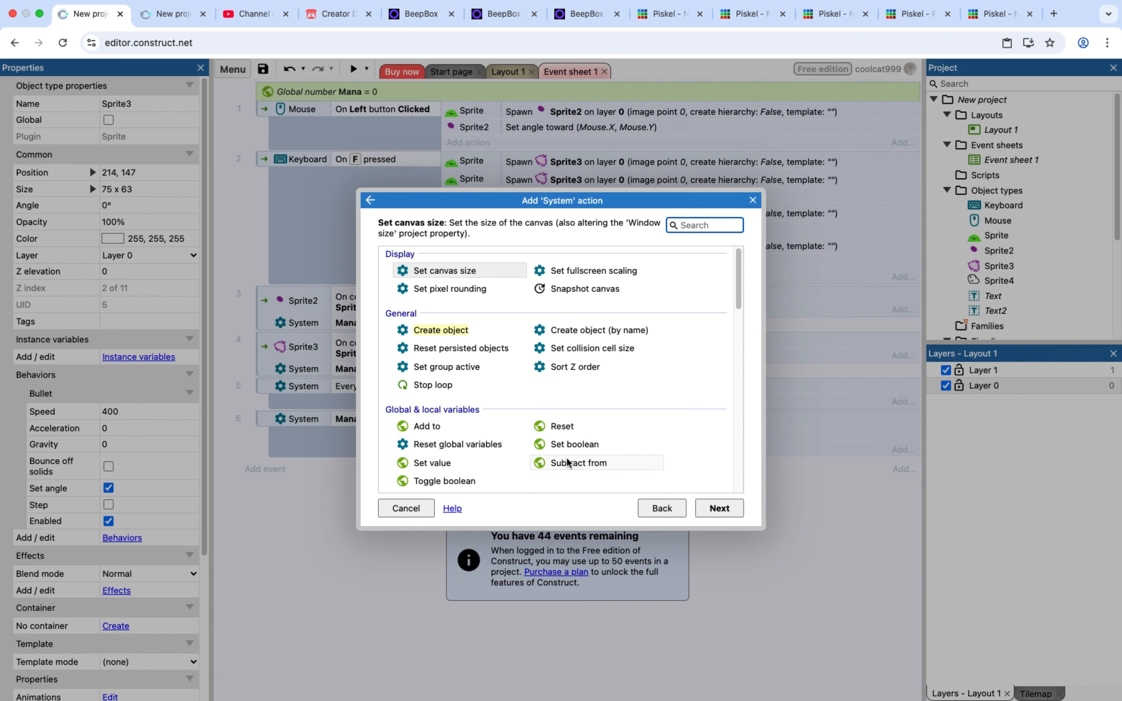
double_click(567, 463)
left_click(481, 348)
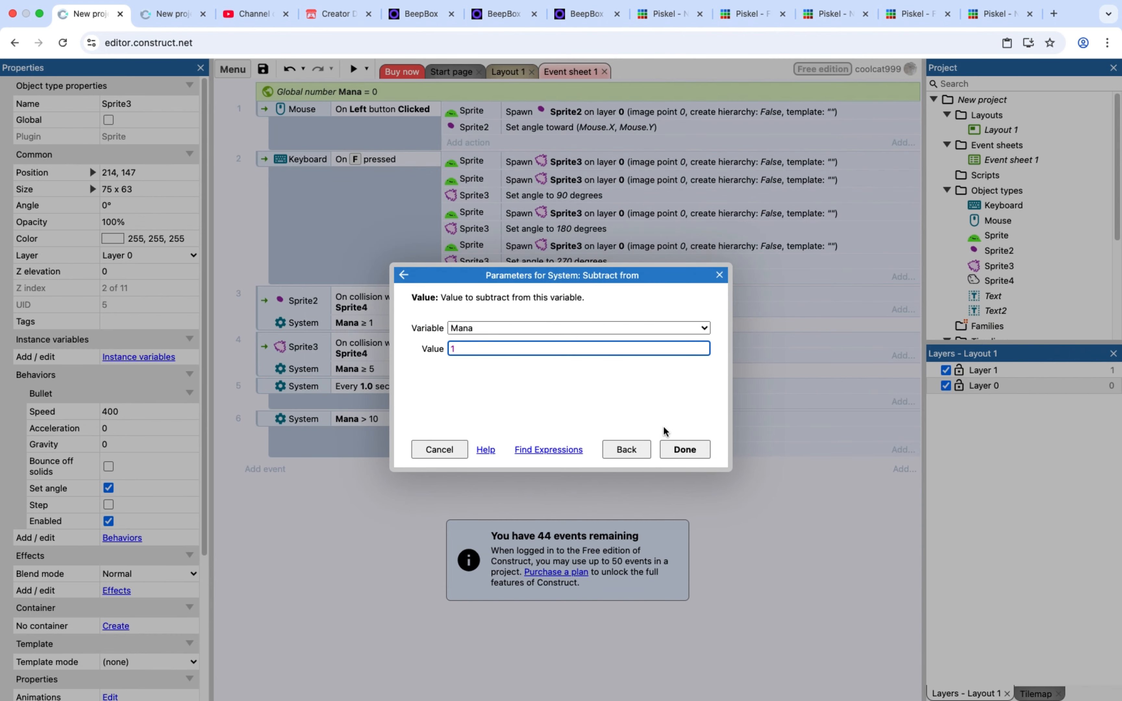
left_click(684, 450)
Add a System Subtract from action to the F key event, subtracting 5 from Mana
left_click(469, 292)
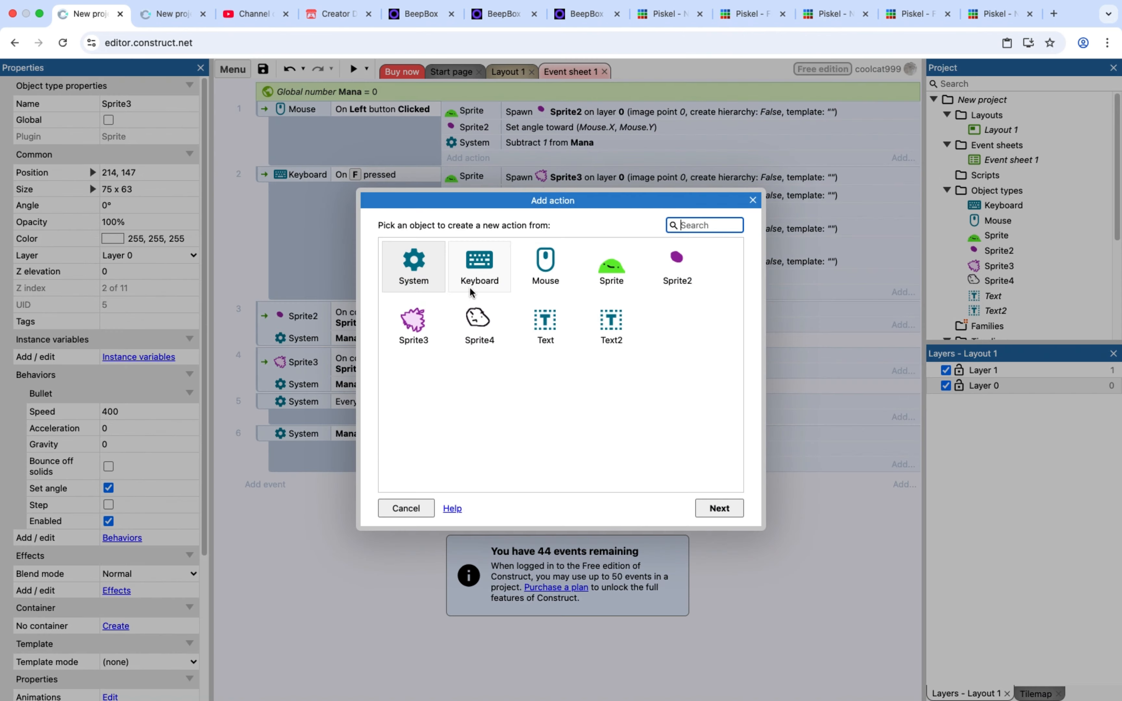
double_click(420, 277)
double_click(566, 461)
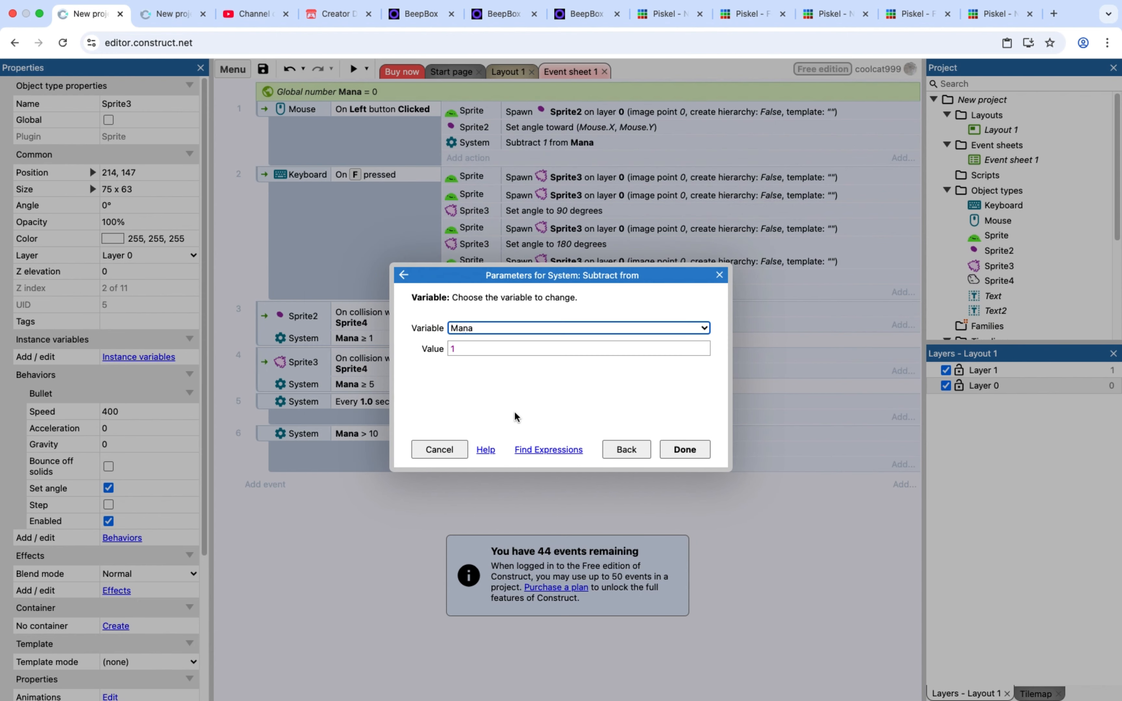
left_click(478, 348)
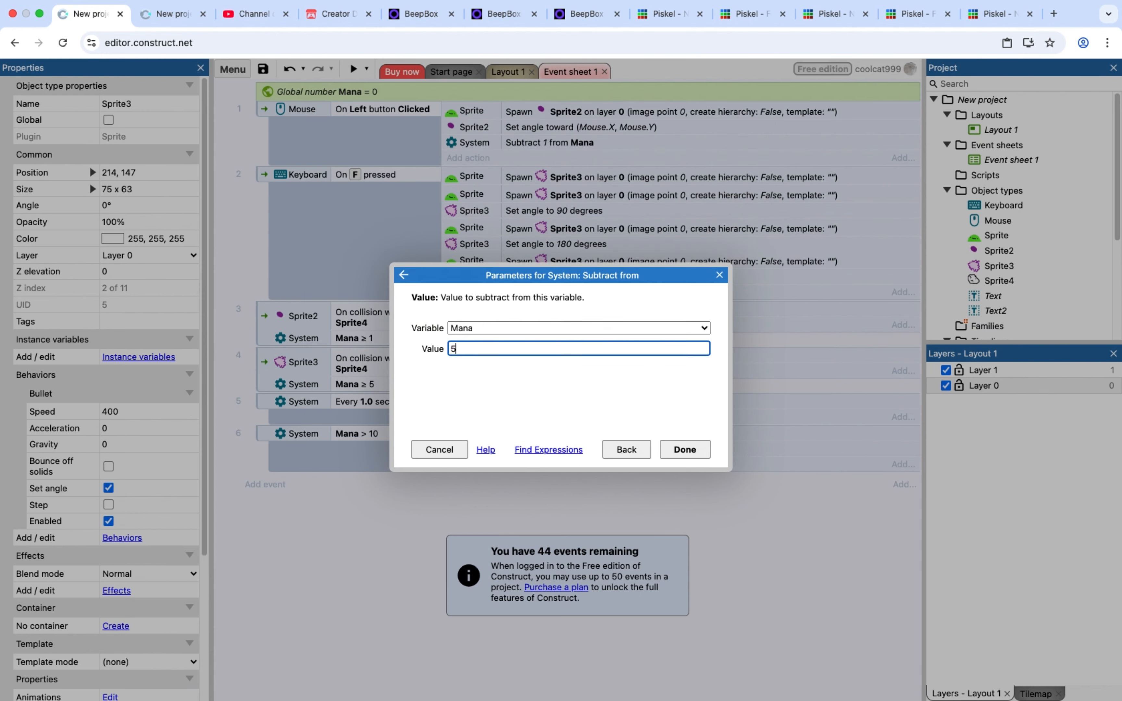
type("5")
left_click(685, 449)
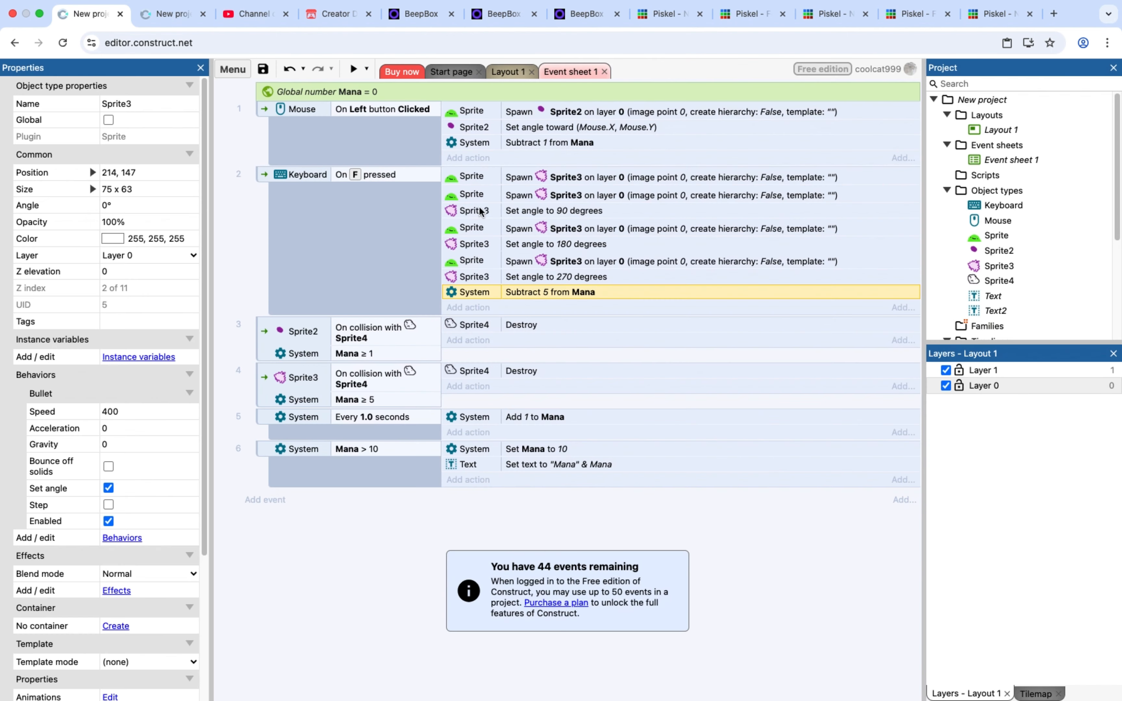
Preview the game to test the mana costs and inspect the parameters of the Mana > 10 condition in the event sheet
left_click(353, 69)
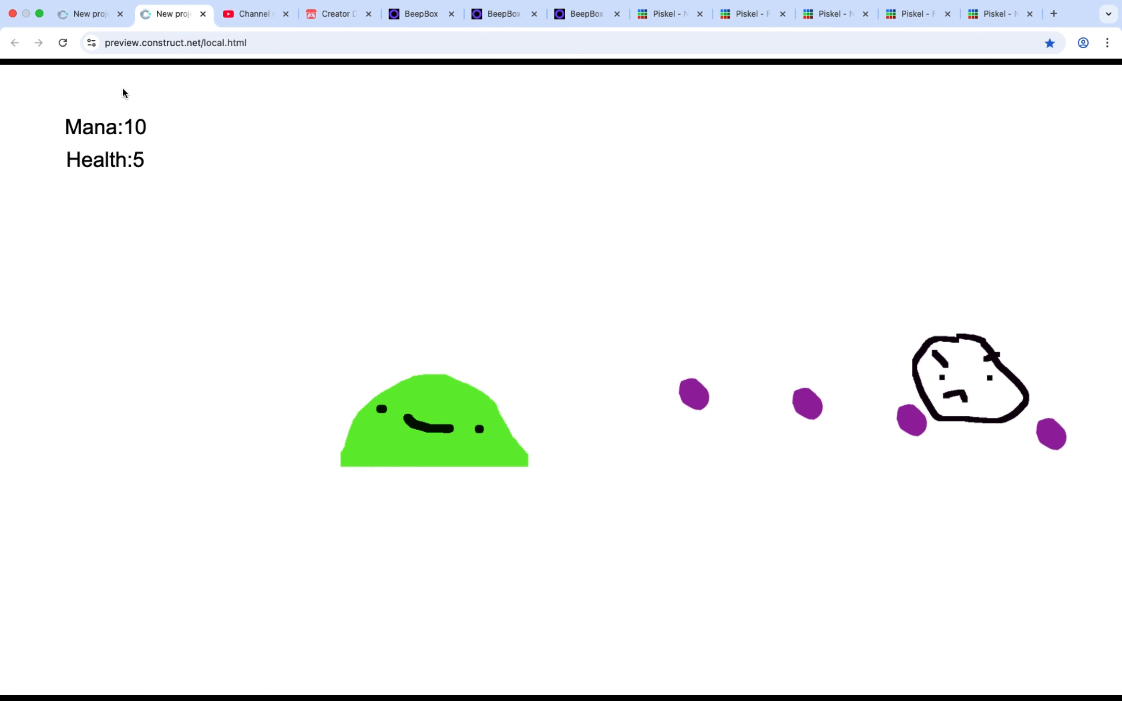
left_click(90, 14)
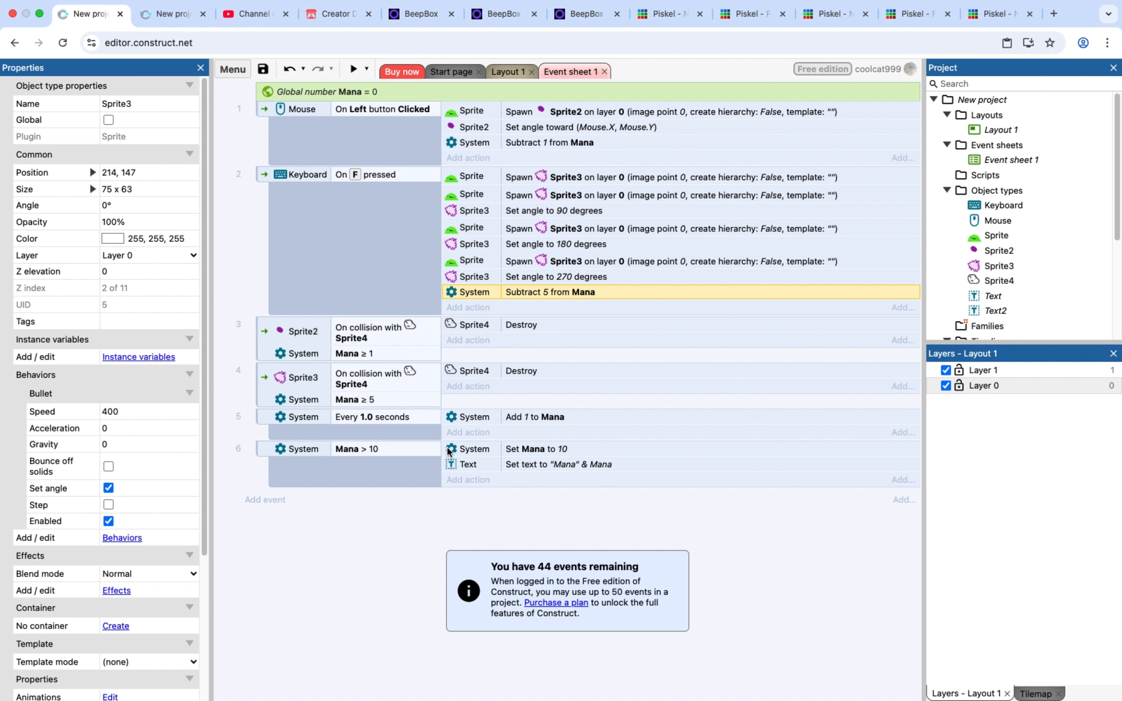
left_click(467, 417)
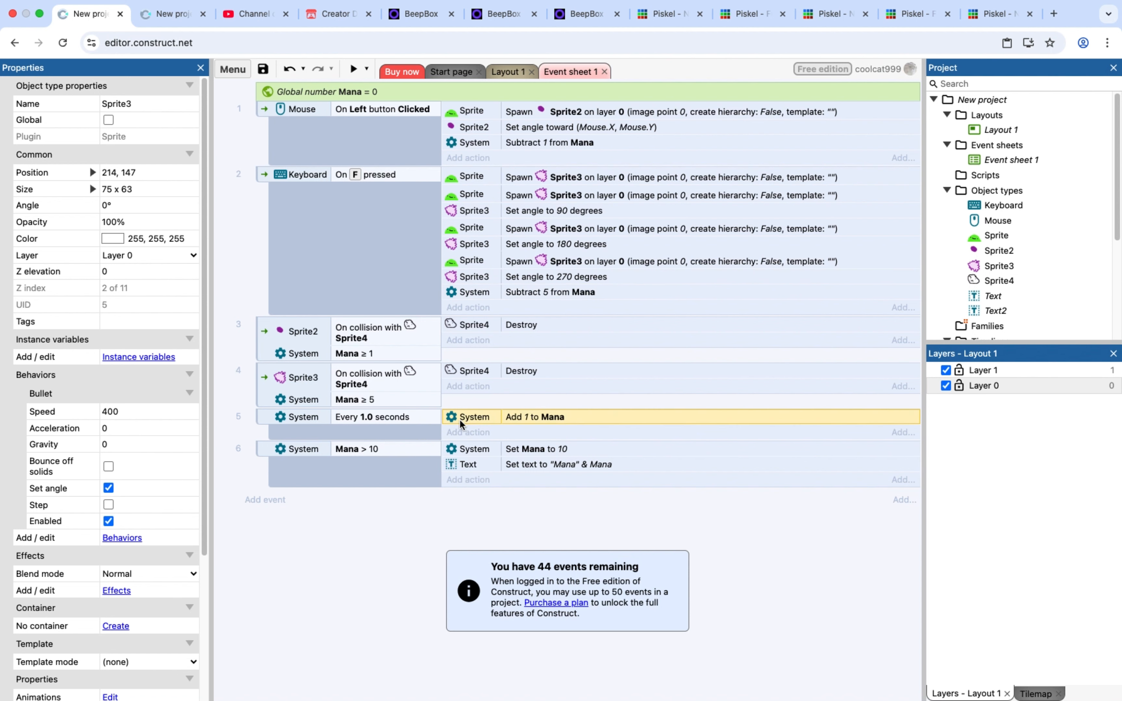
left_click(401, 448)
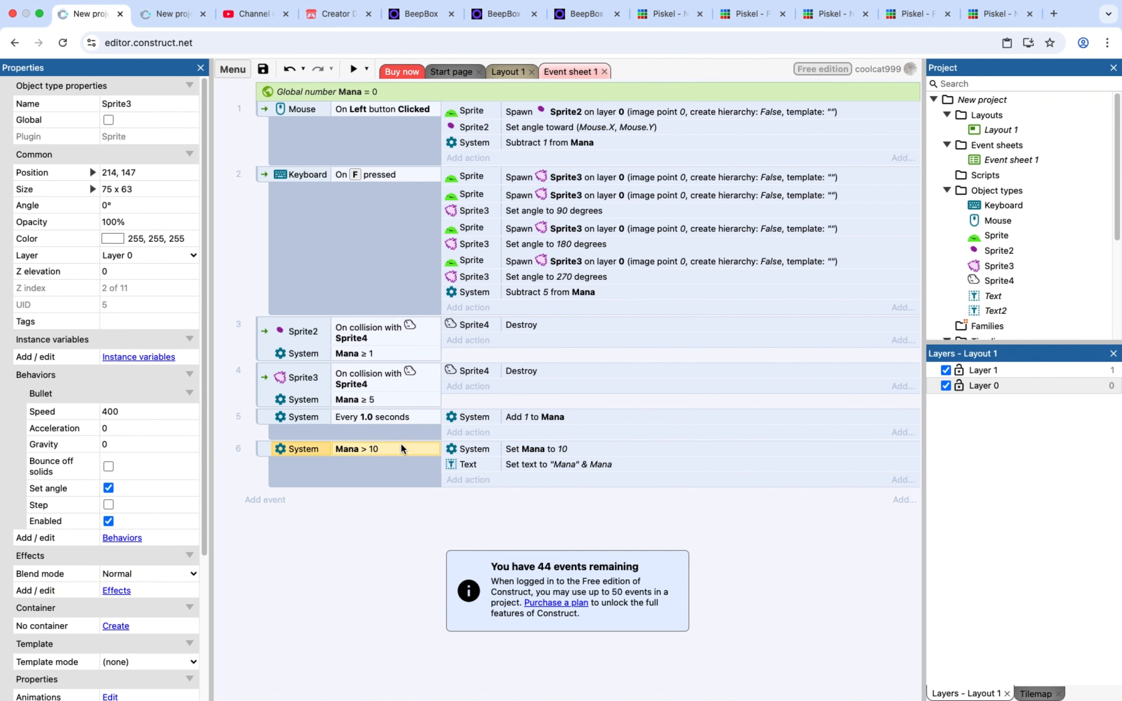
double_click(401, 444)
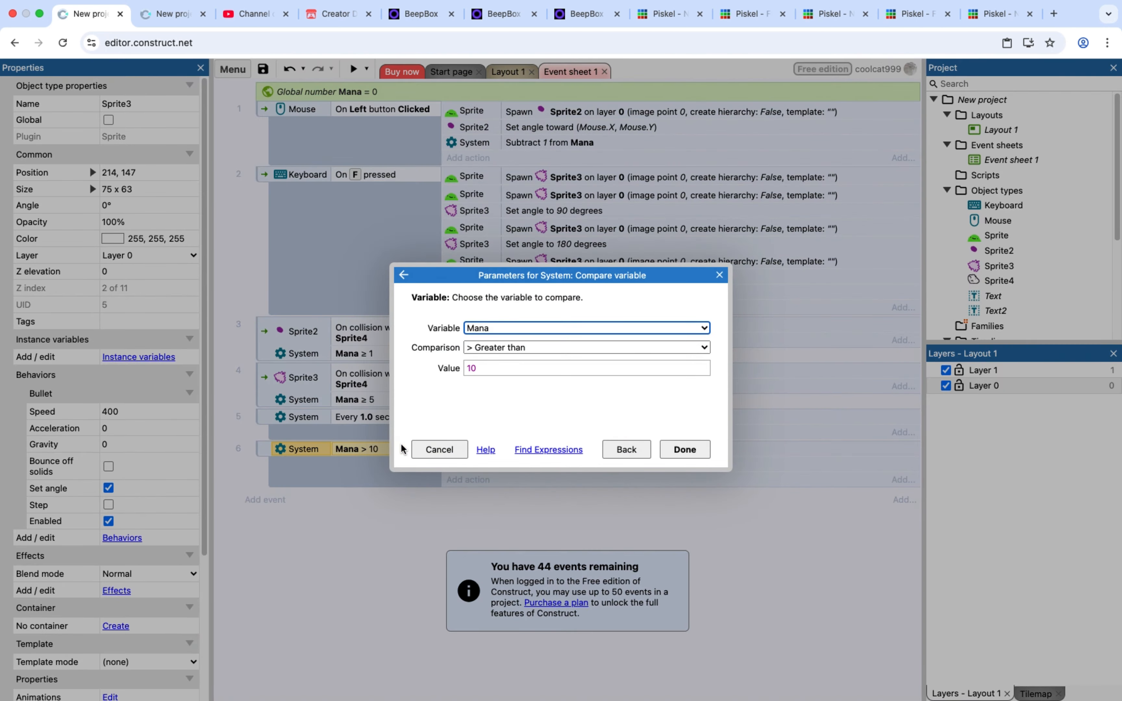
left_click(434, 450)
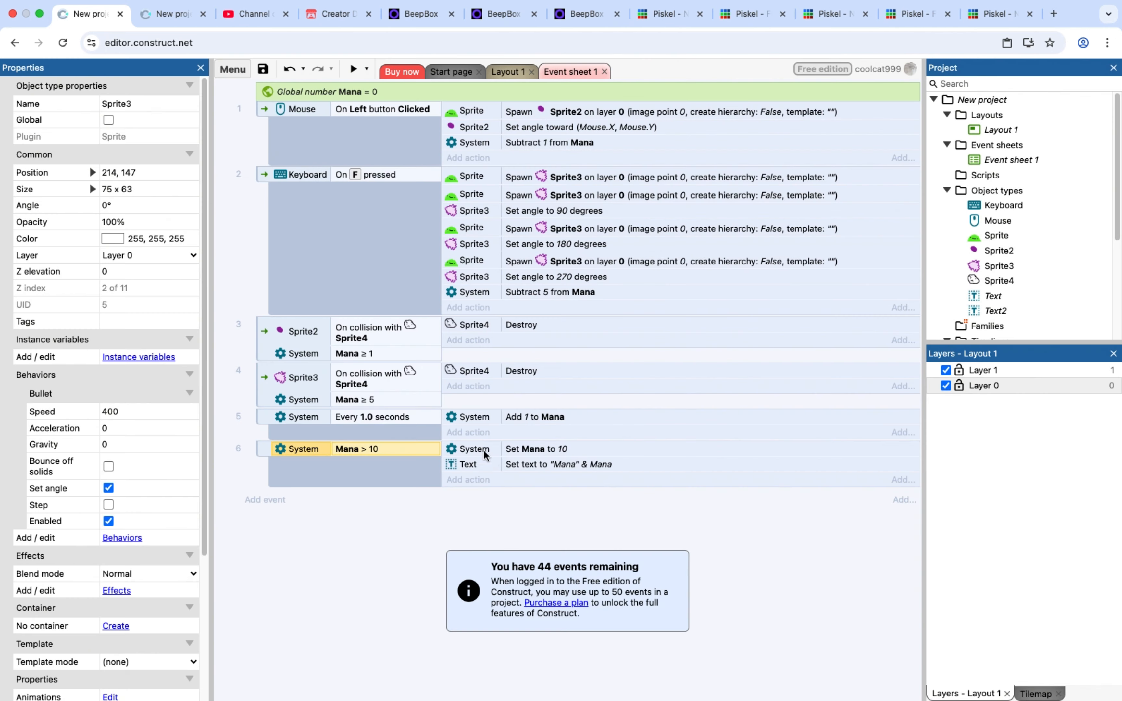
Add a System Every tick event and move the Text object's Set text action into it from the Mana > 10 event
left_click(257, 500)
double_click(431, 277)
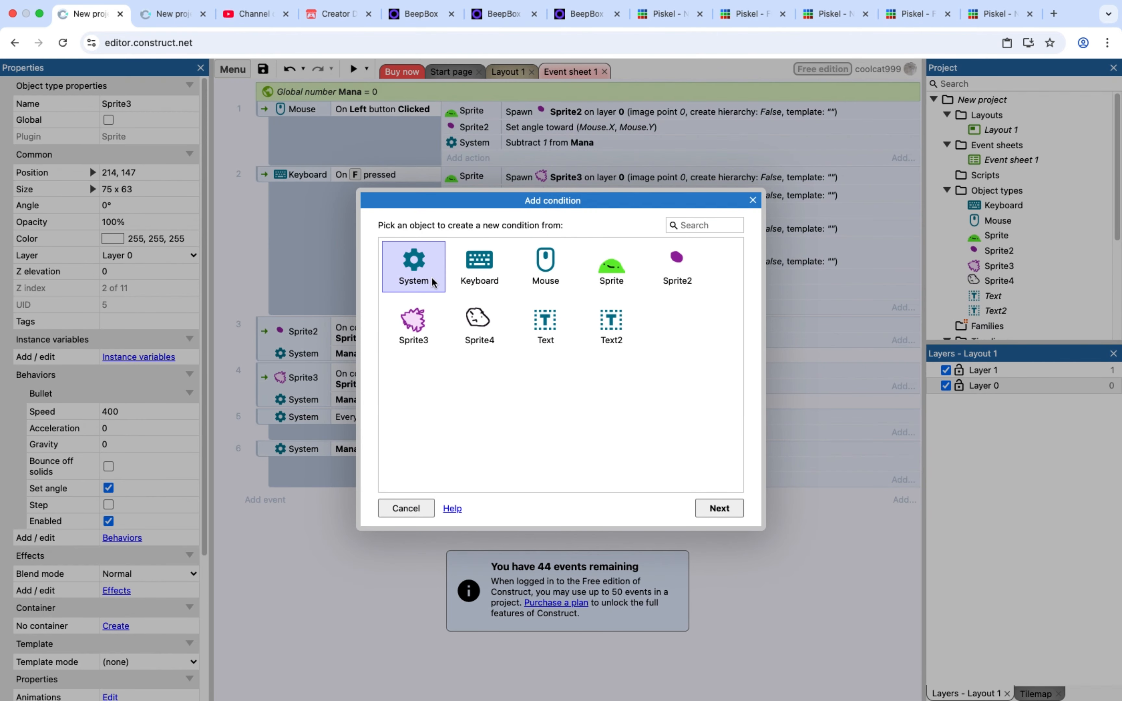
double_click(450, 346)
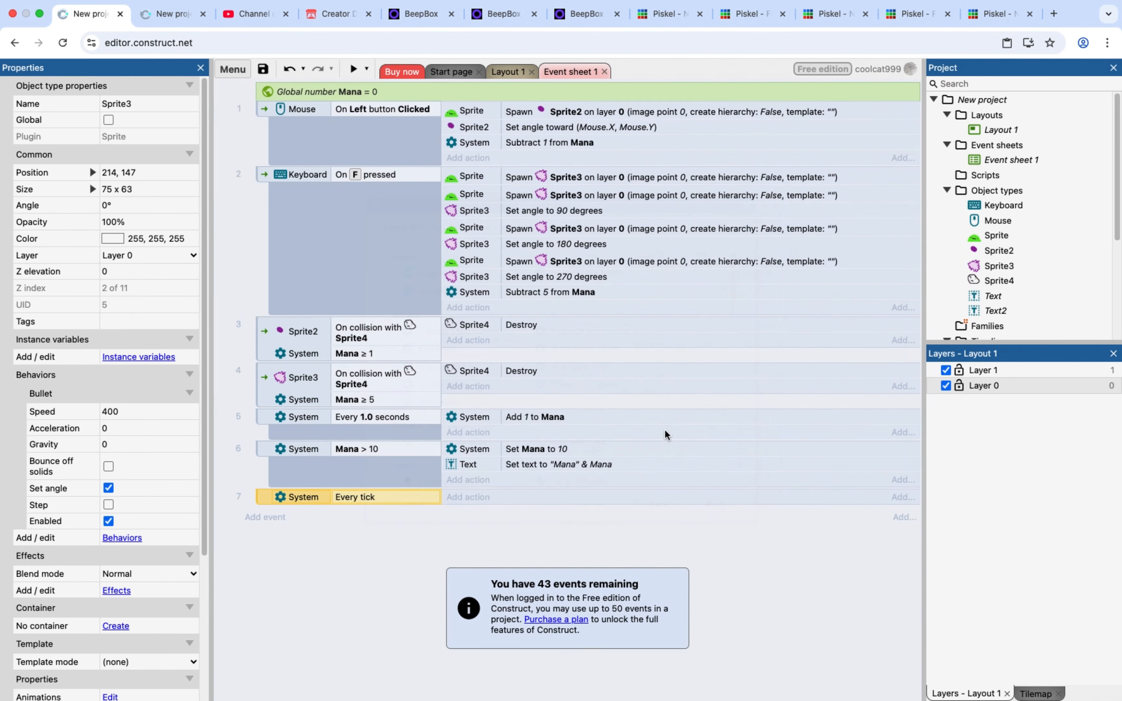
left_click_drag(532, 465, 515, 500)
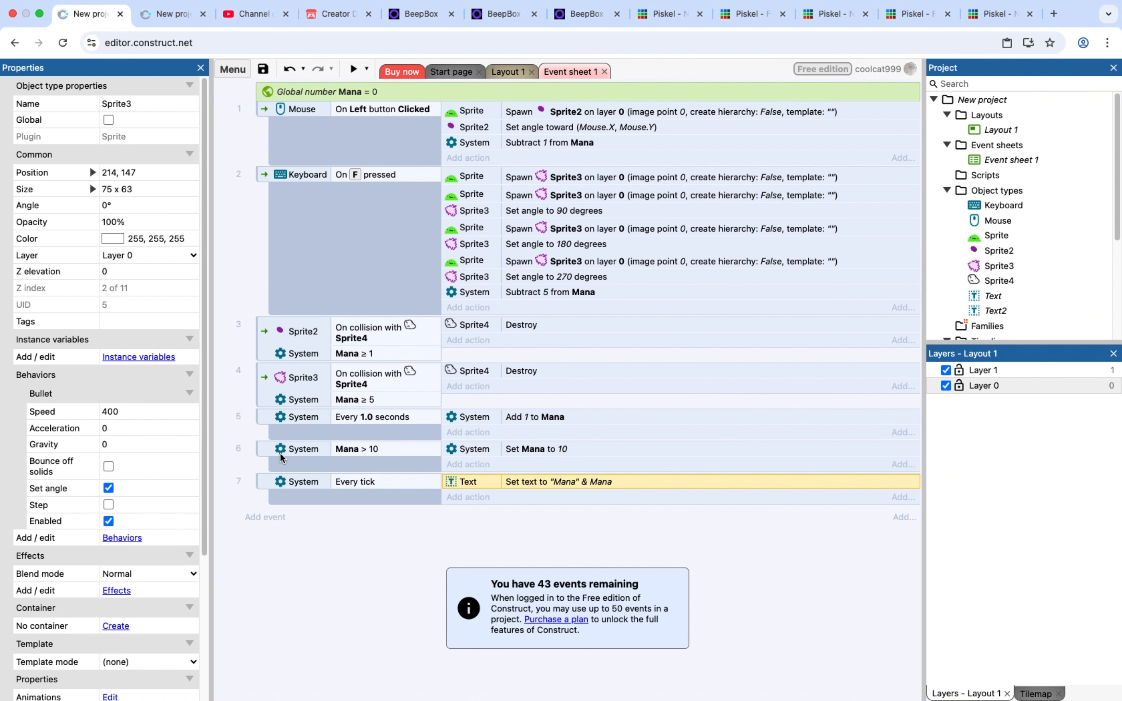
Check the Mana > 10 condition's parameters and preview the game, firing several projectiles at the enemy to test the mana text
left_click(367, 451)
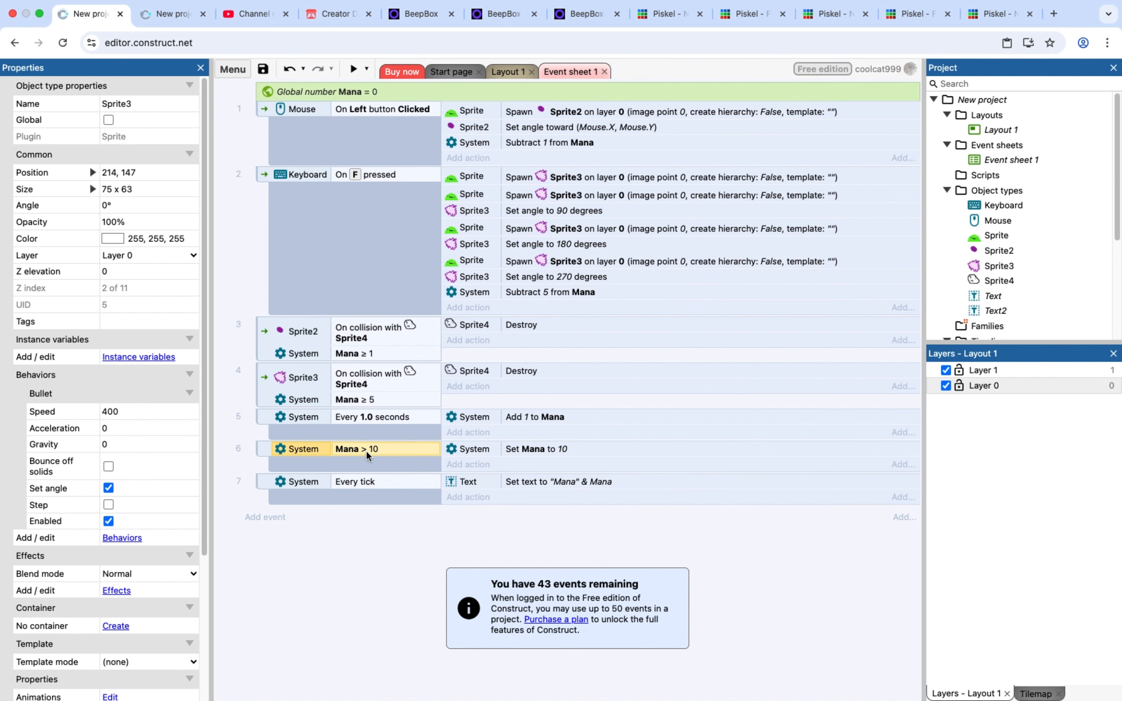
double_click(365, 451)
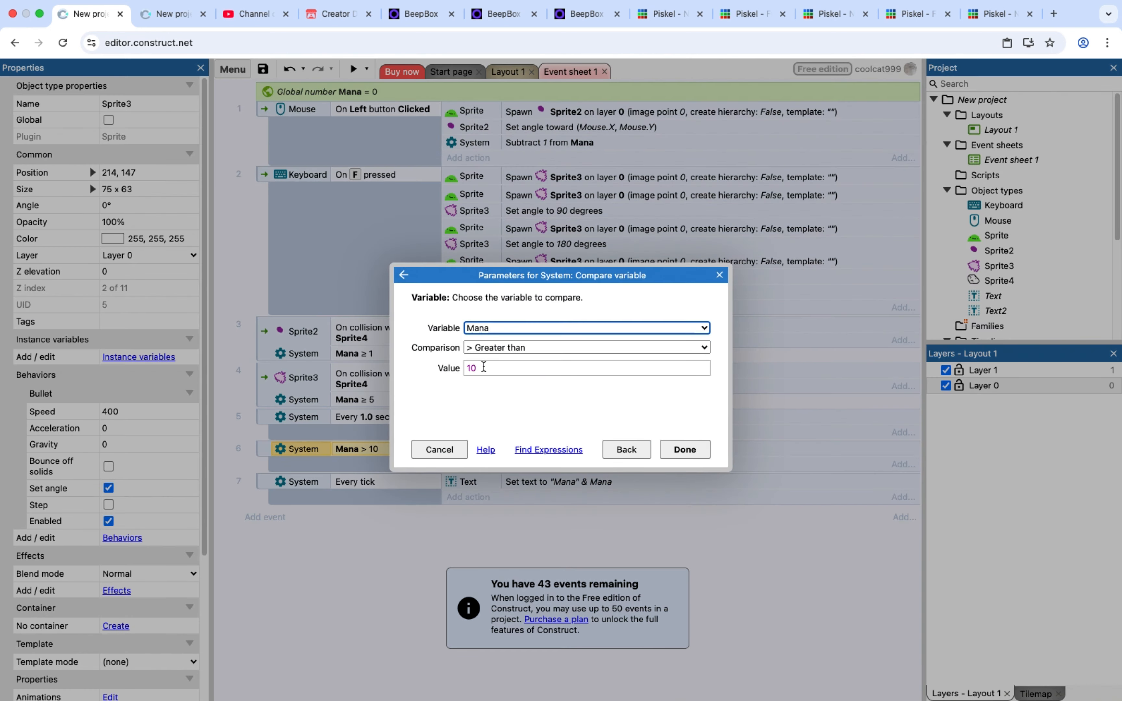
left_click(685, 449)
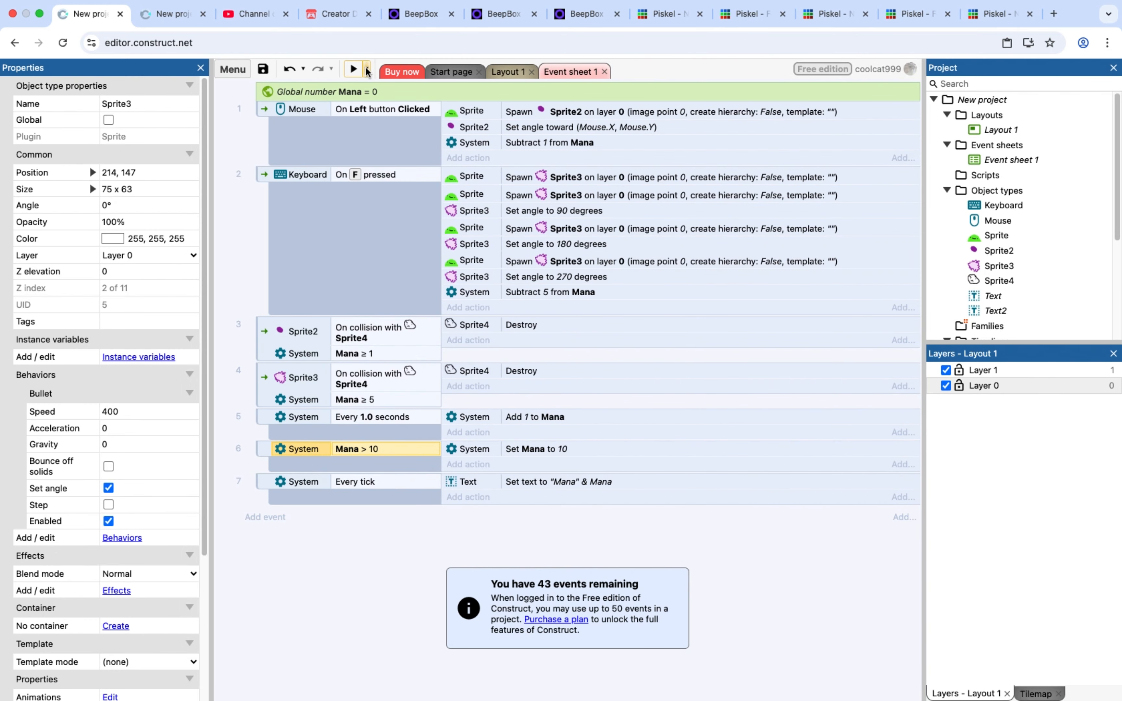
left_click(353, 68)
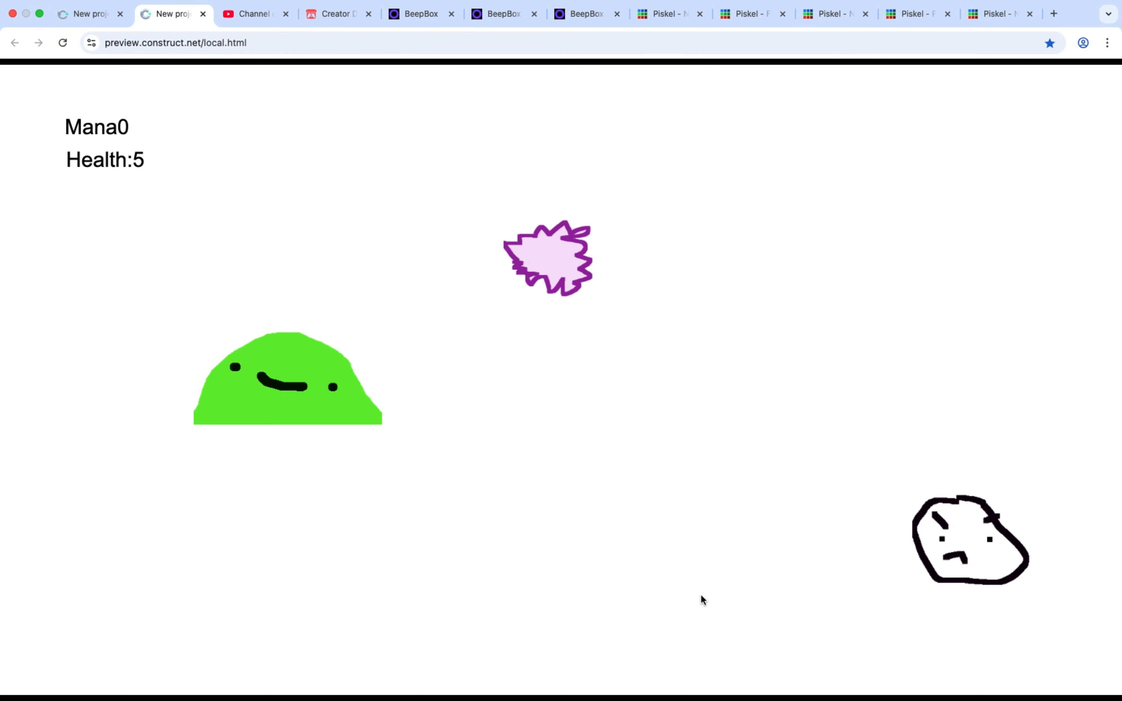
left_click(700, 594)
left_click(747, 496)
left_click(747, 497)
left_click(746, 497)
left_click(747, 497)
left_click(747, 497)
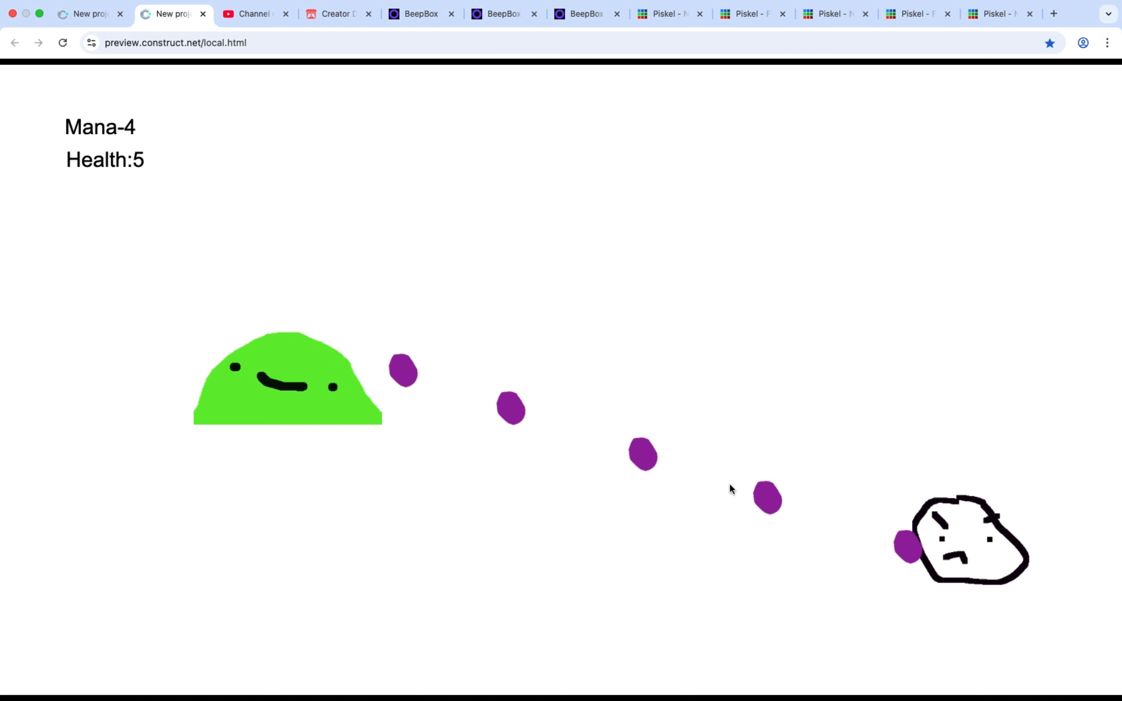
Move the Mana ≥ 1 condition from the Sprite2 collision event to the mouse click event, and Mana ≥ 5 from Sprite3's to the F key event
left_click(101, 27)
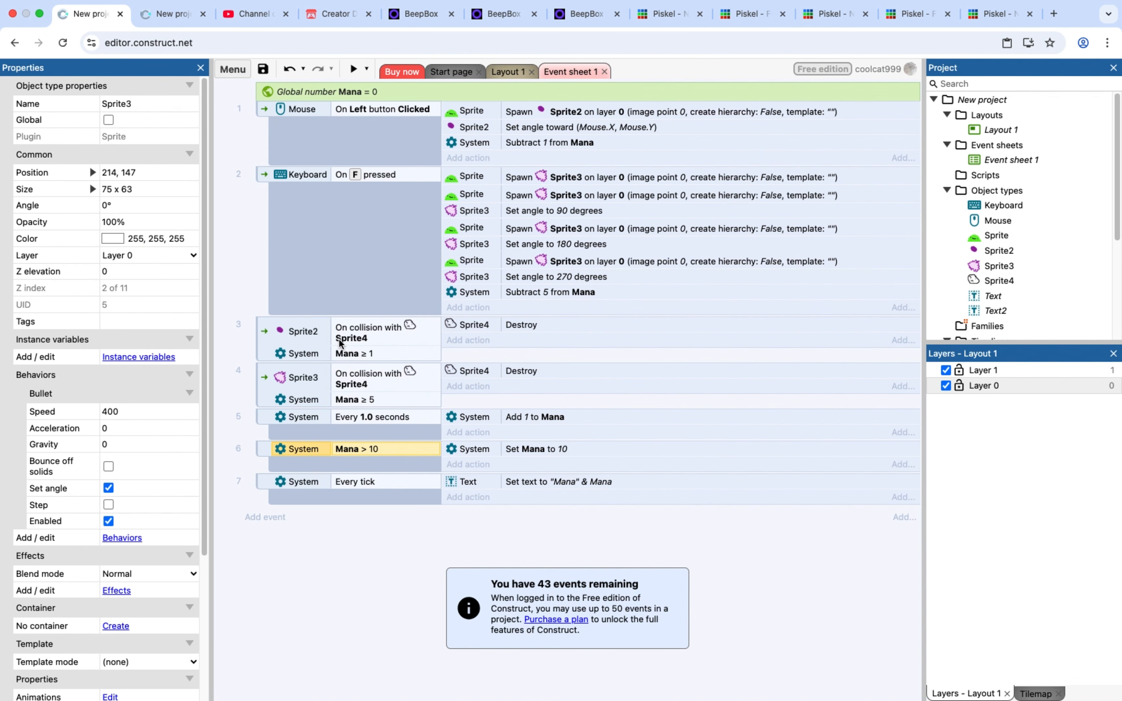
left_click(374, 353)
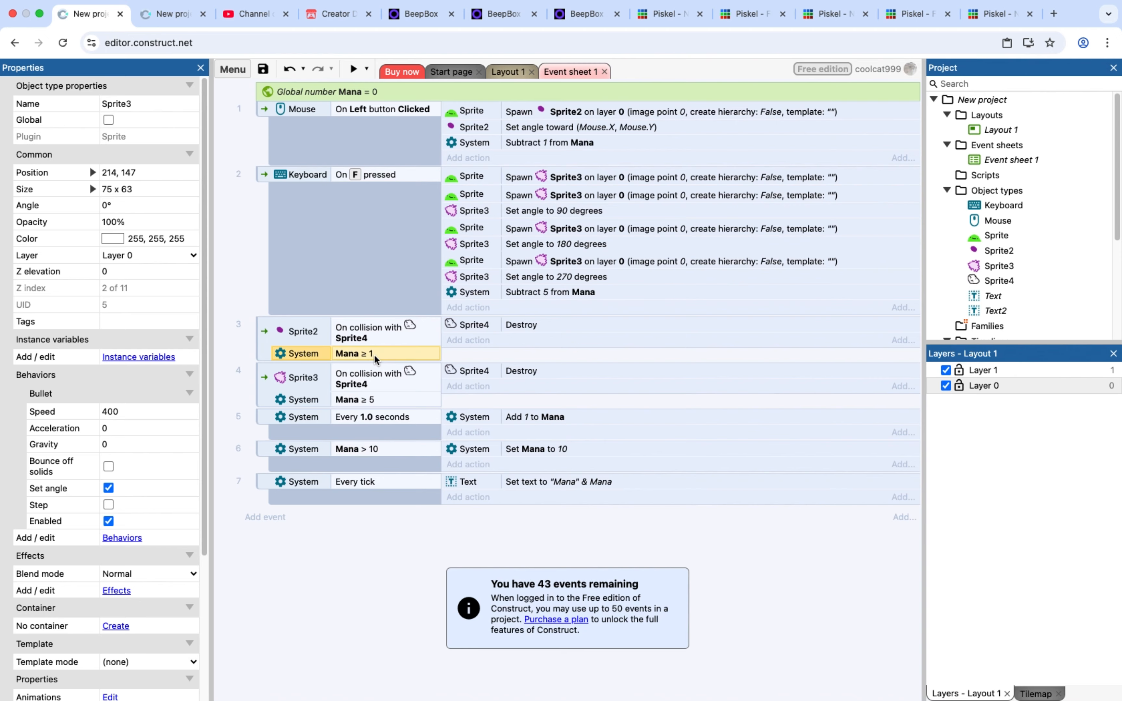
double_click(375, 352)
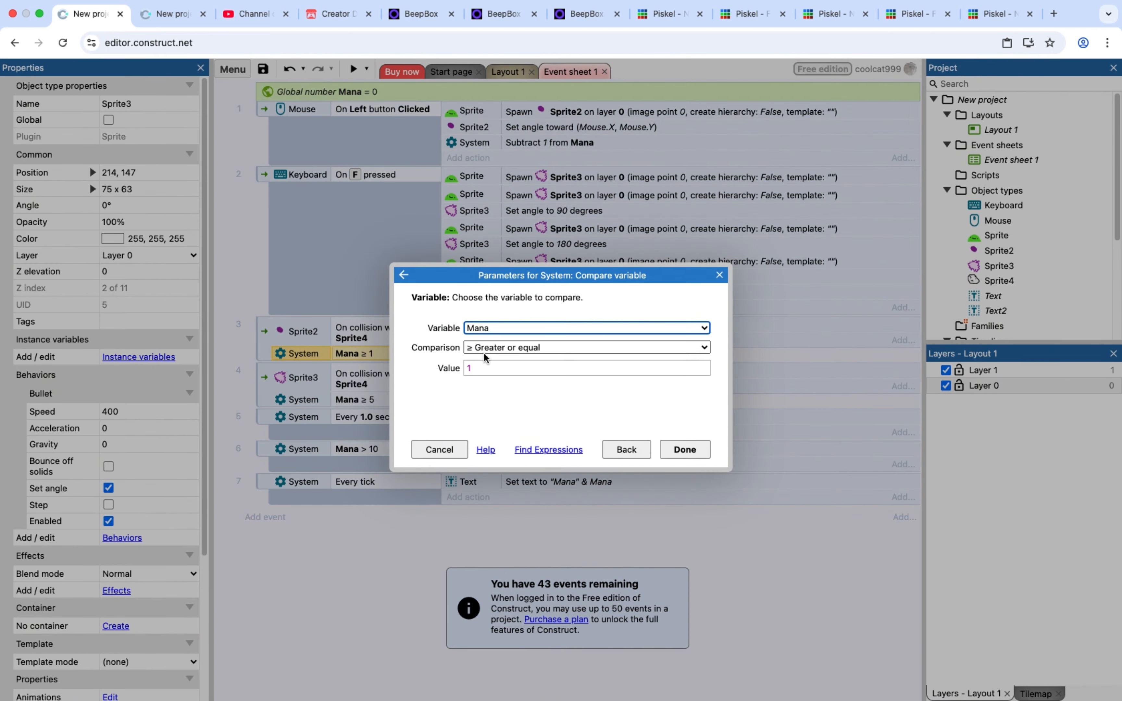
left_click(422, 449)
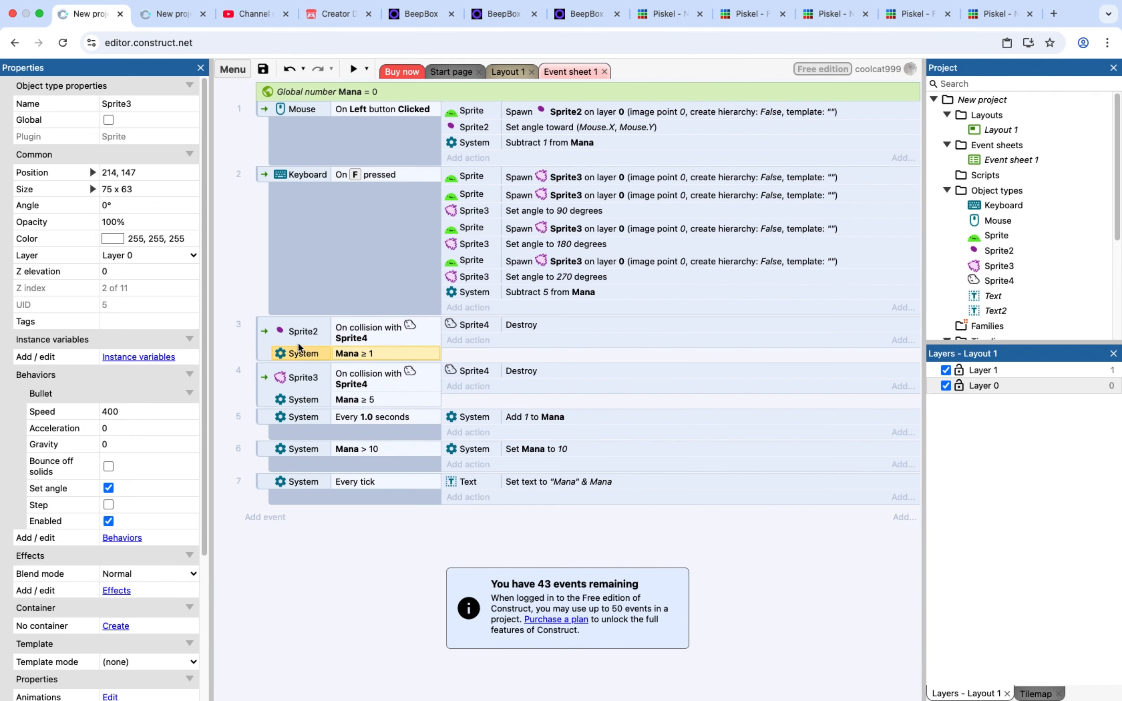
left_click_drag(318, 354, 355, 203)
left_click_drag(323, 120, 287, 109)
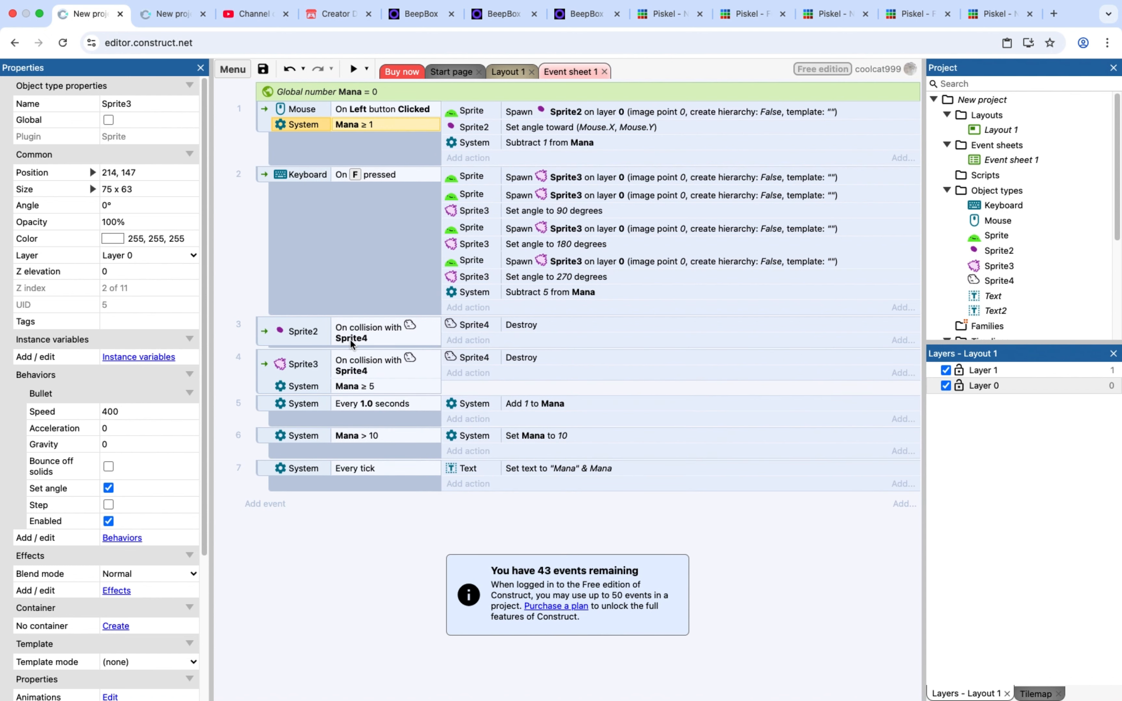
left_click_drag(341, 387, 340, 176)
Preview the game, fire a projectile and move the character to test the mana requirements for shooting
left_click(353, 69)
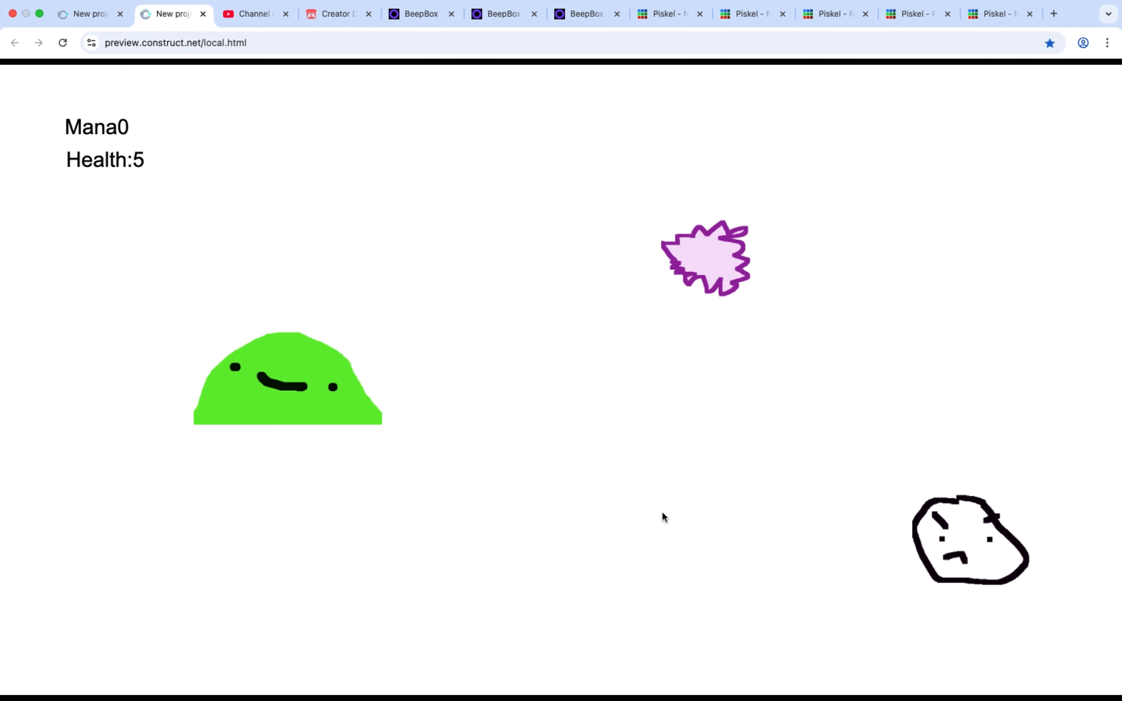
left_click(668, 497)
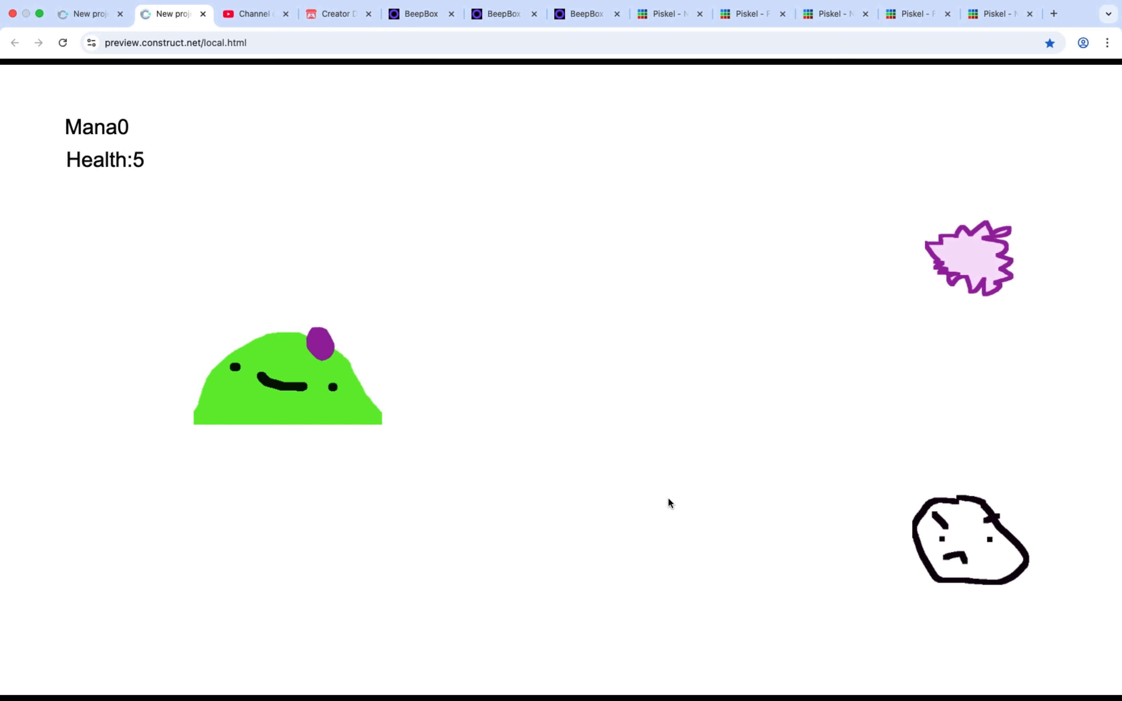
key("Right")
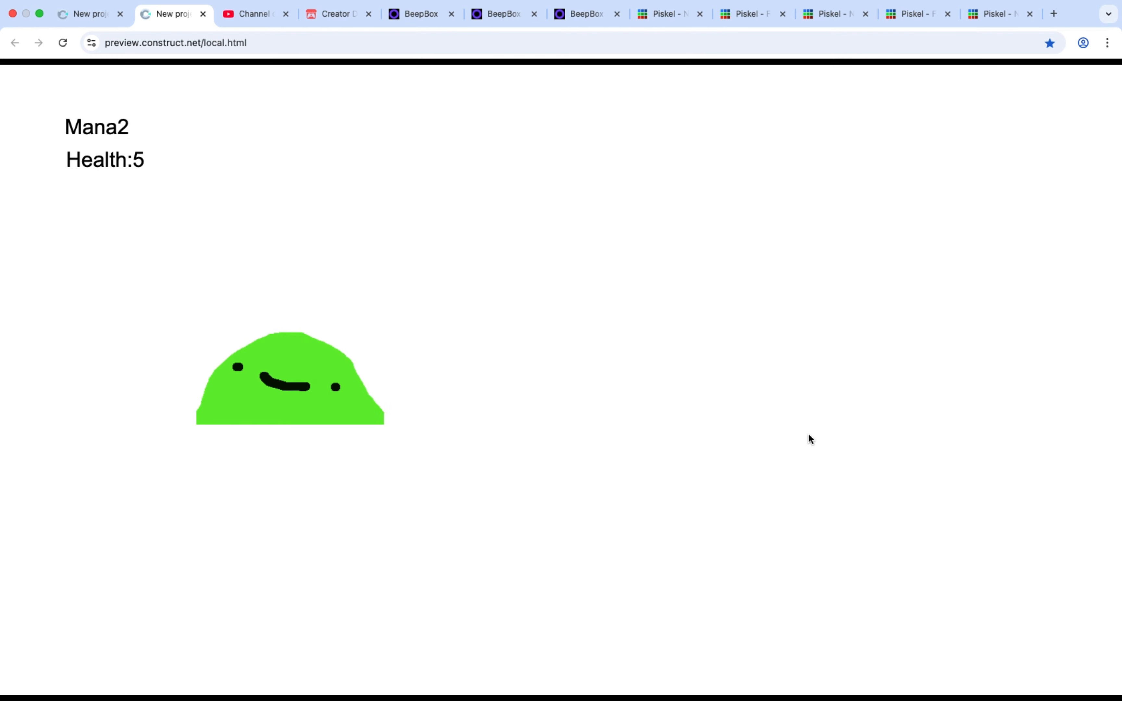
Move the character around the previewed layout past the enemies while mana regenerates
key("Right")
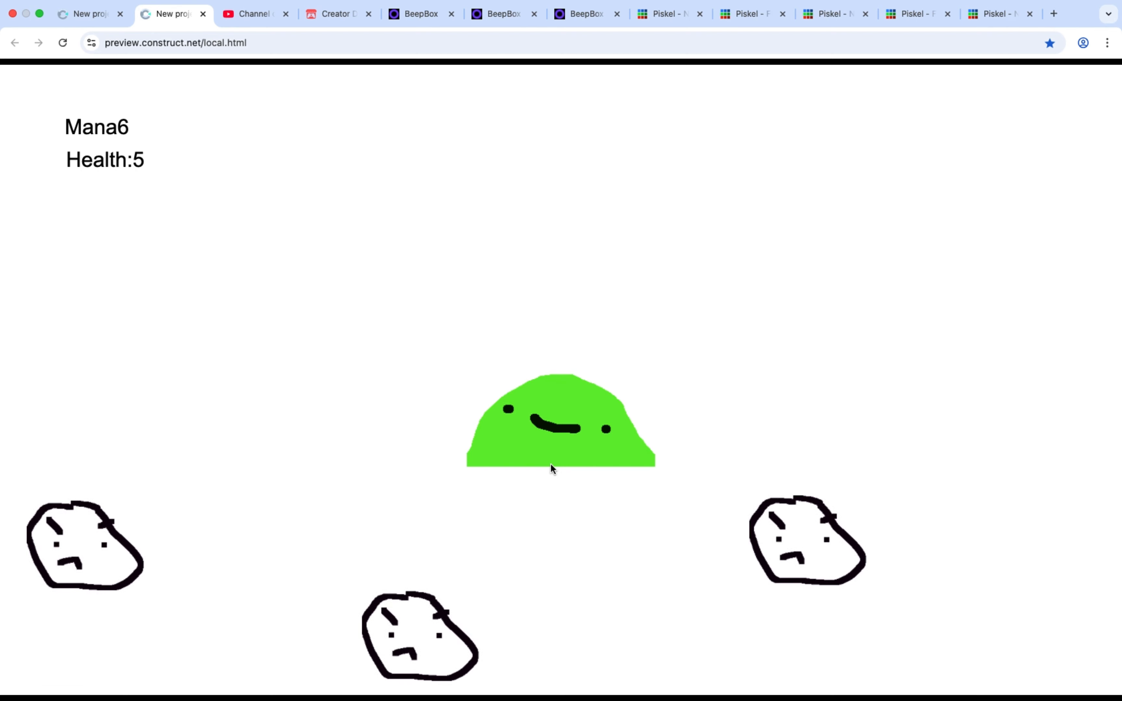
key("Down")
key("Left")
key("space")
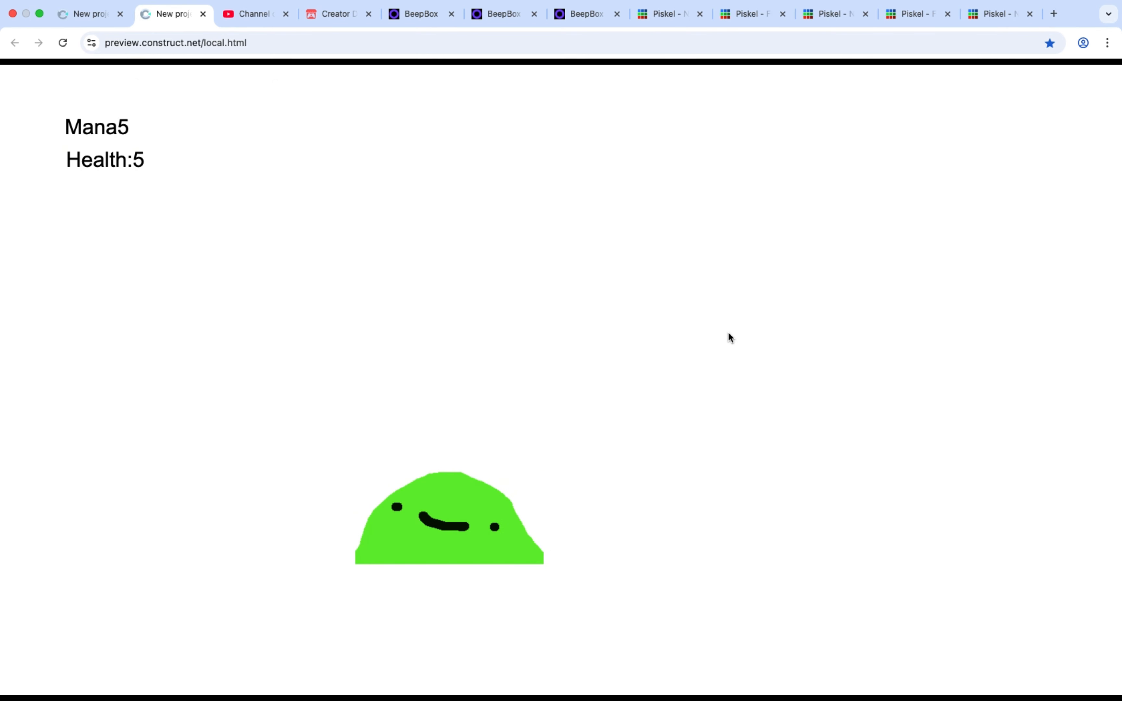
key("Right")
key("space")
key("space")
key("space")
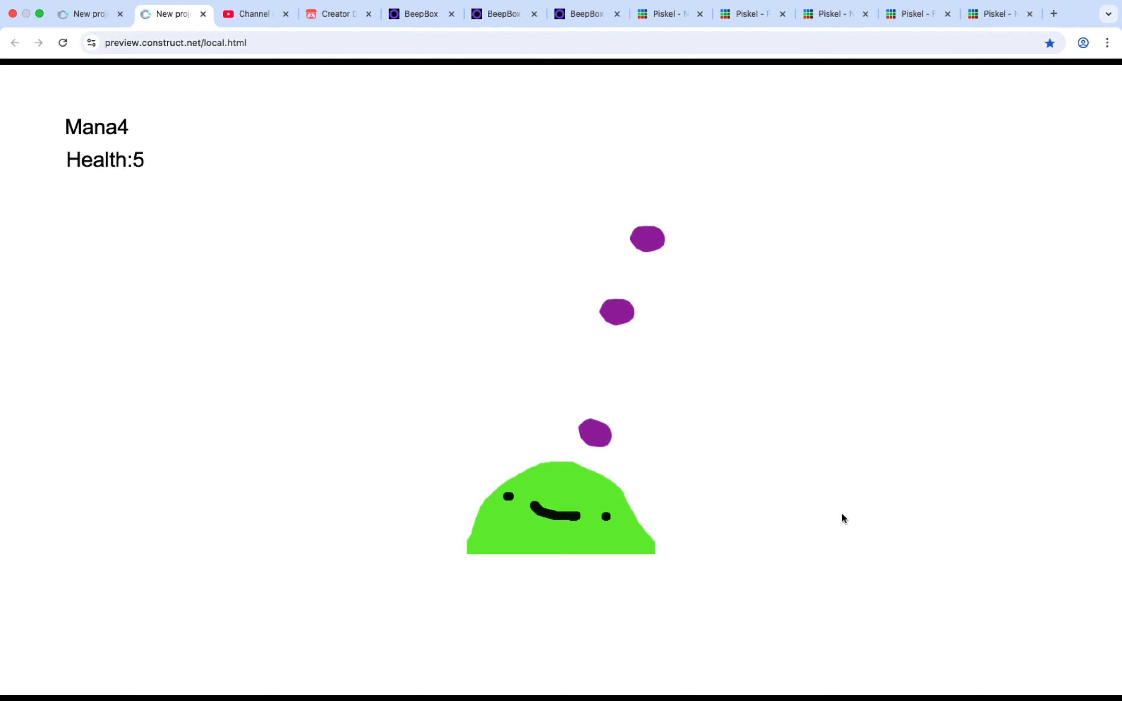
Fire projectiles in quick succession in the preview to test that shooting requires and spends mana
left_click(841, 513)
left_click(825, 517)
left_click(807, 519)
left_click(713, 394)
left_click(704, 383)
left_click(729, 356)
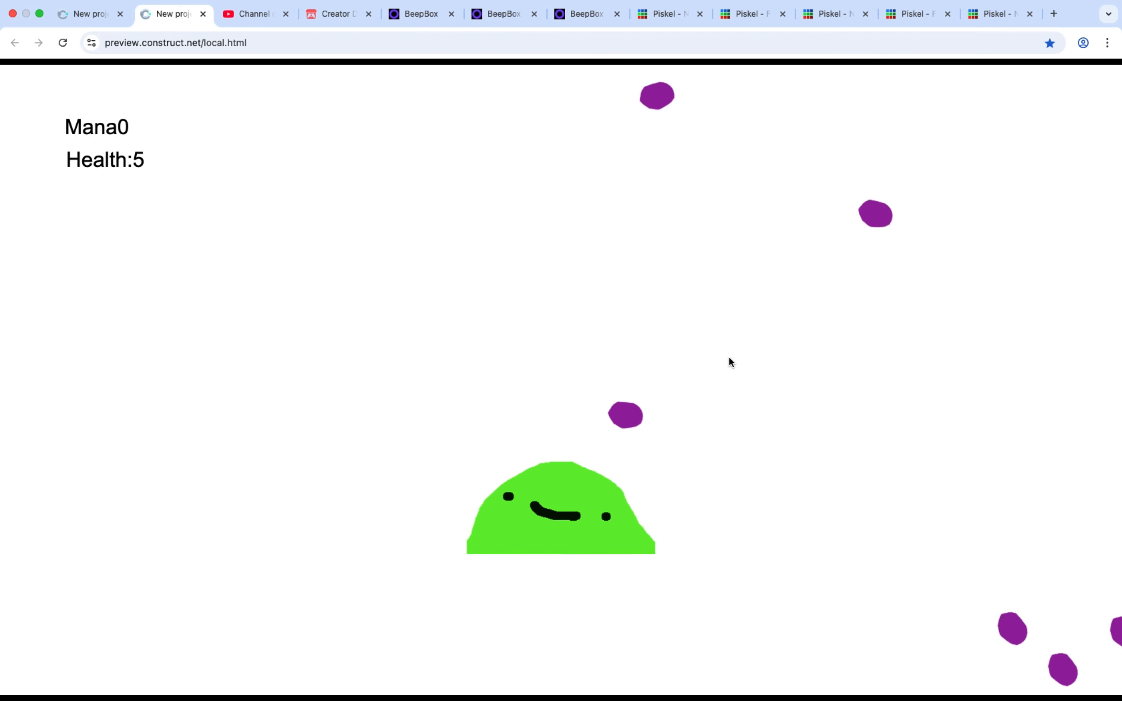
left_click(728, 356)
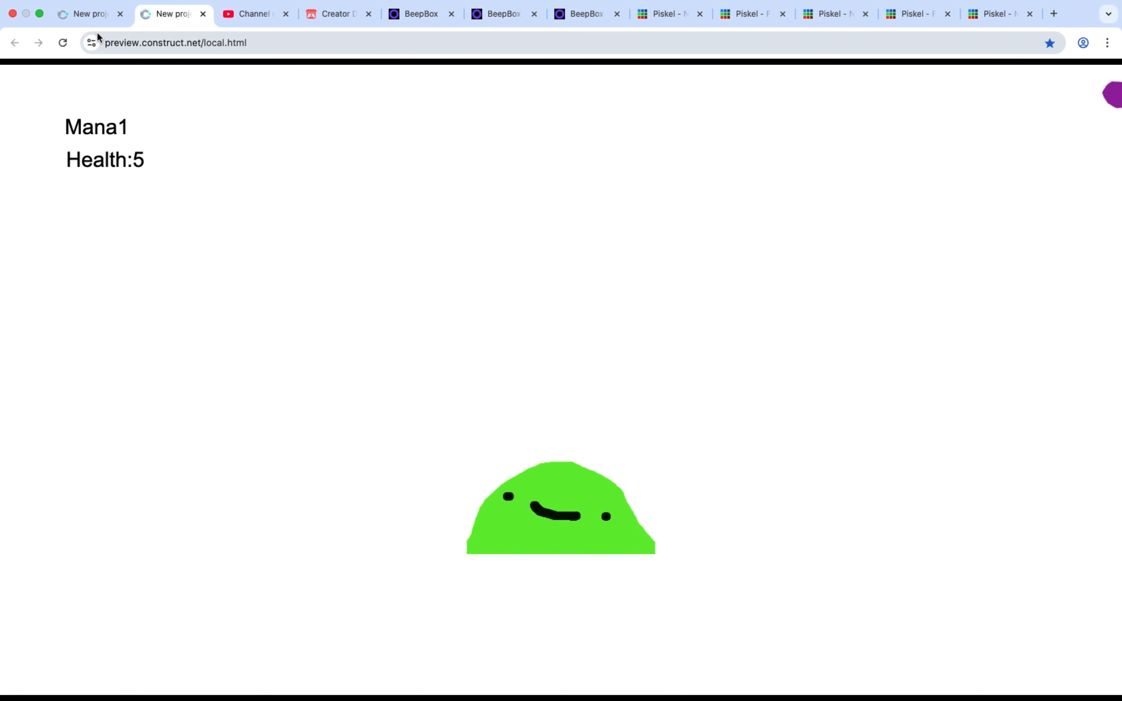
Return to the event sheet and add a global number variable named Variable1 with an initial value of 5
left_click(106, 15)
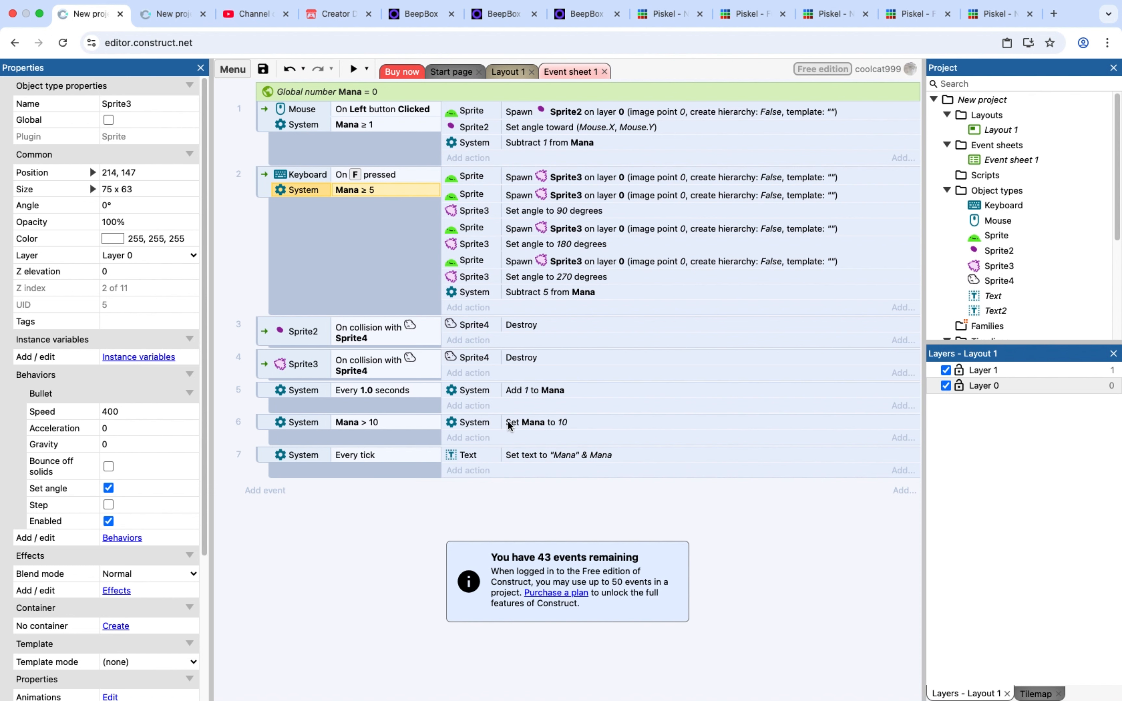
left_click(510, 73)
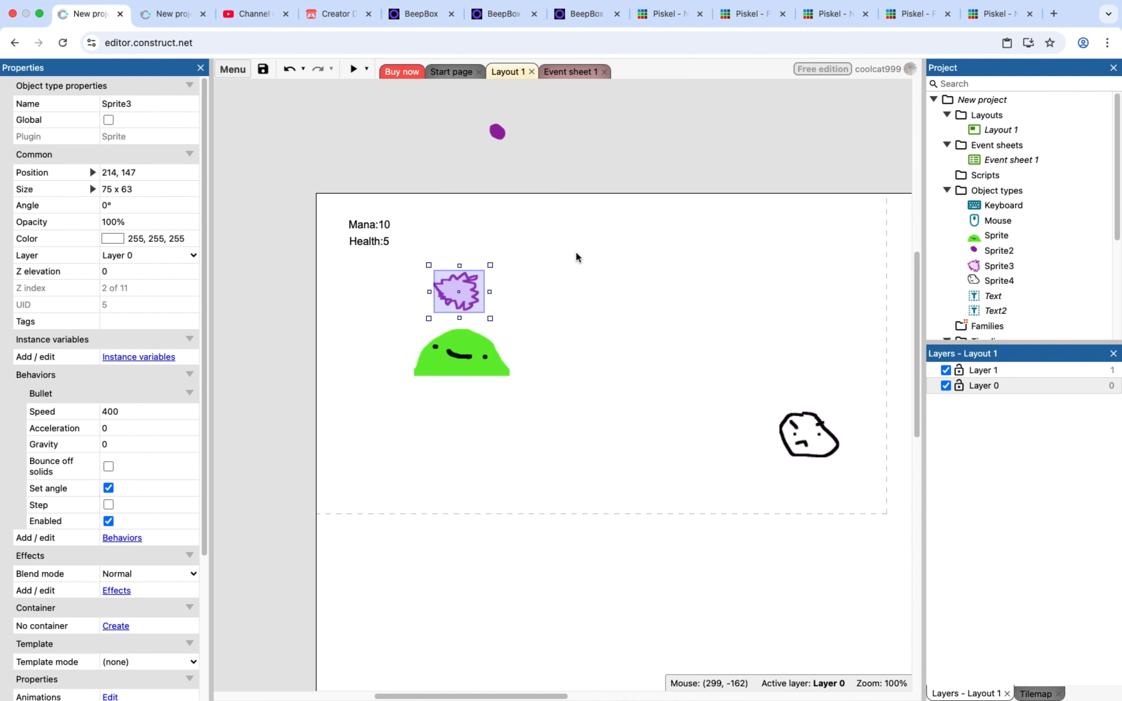
left_click(571, 71)
right_click(434, 530)
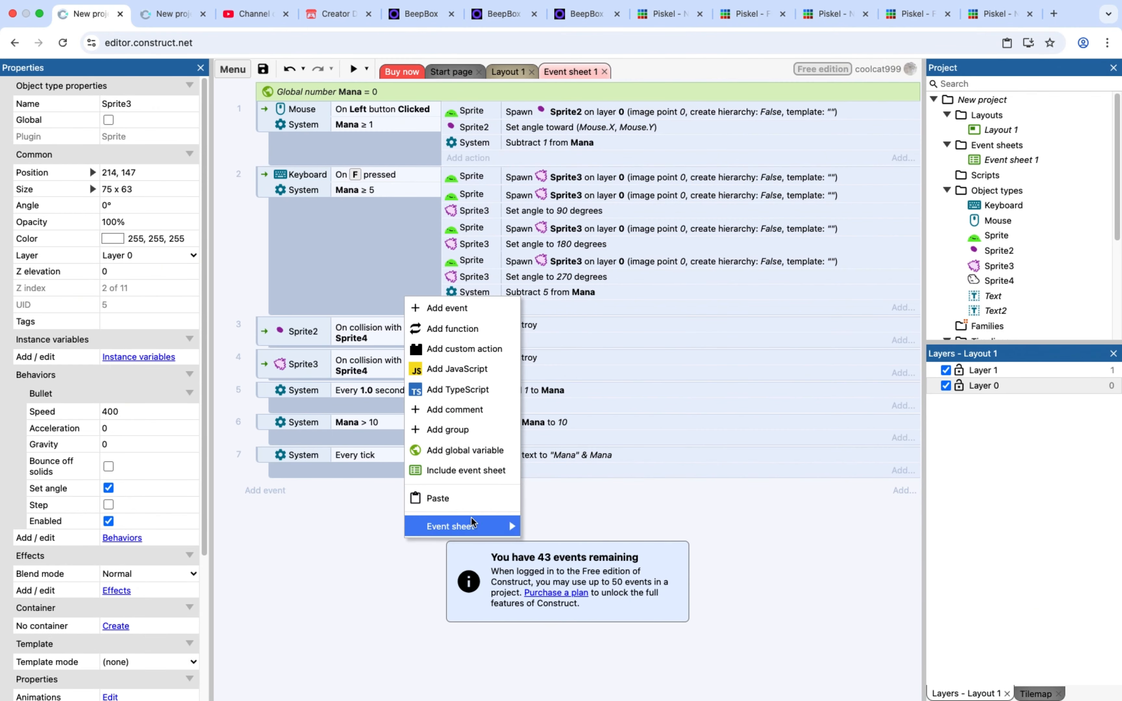
left_click(487, 447)
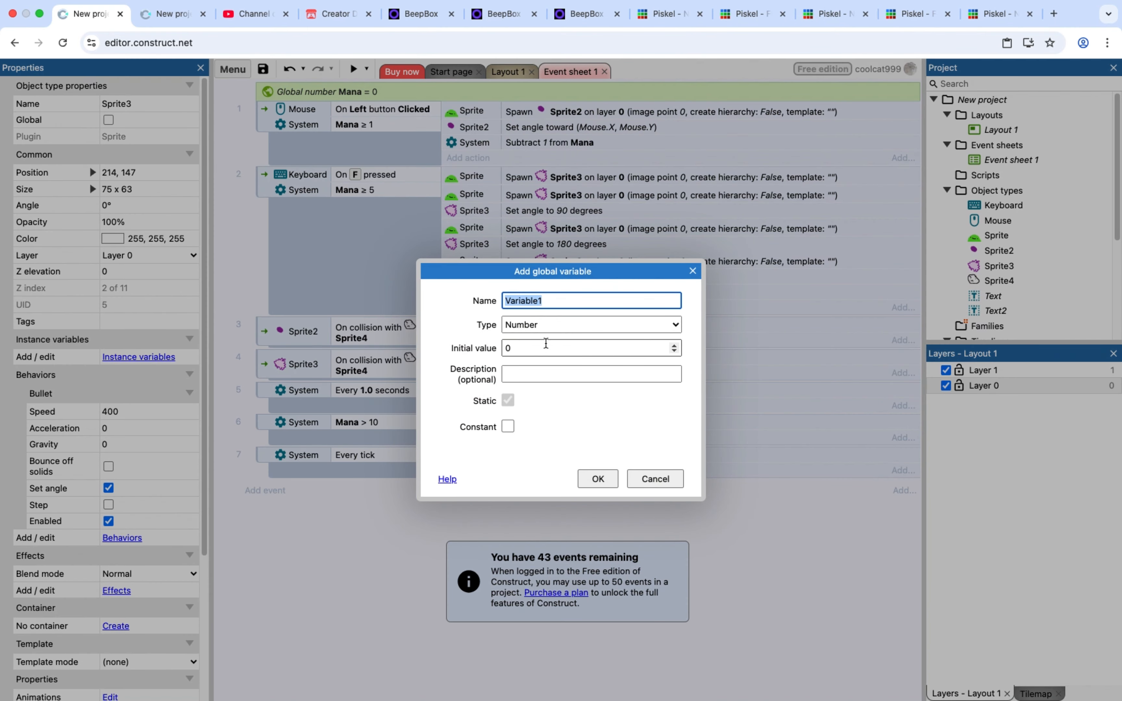
left_click(546, 344)
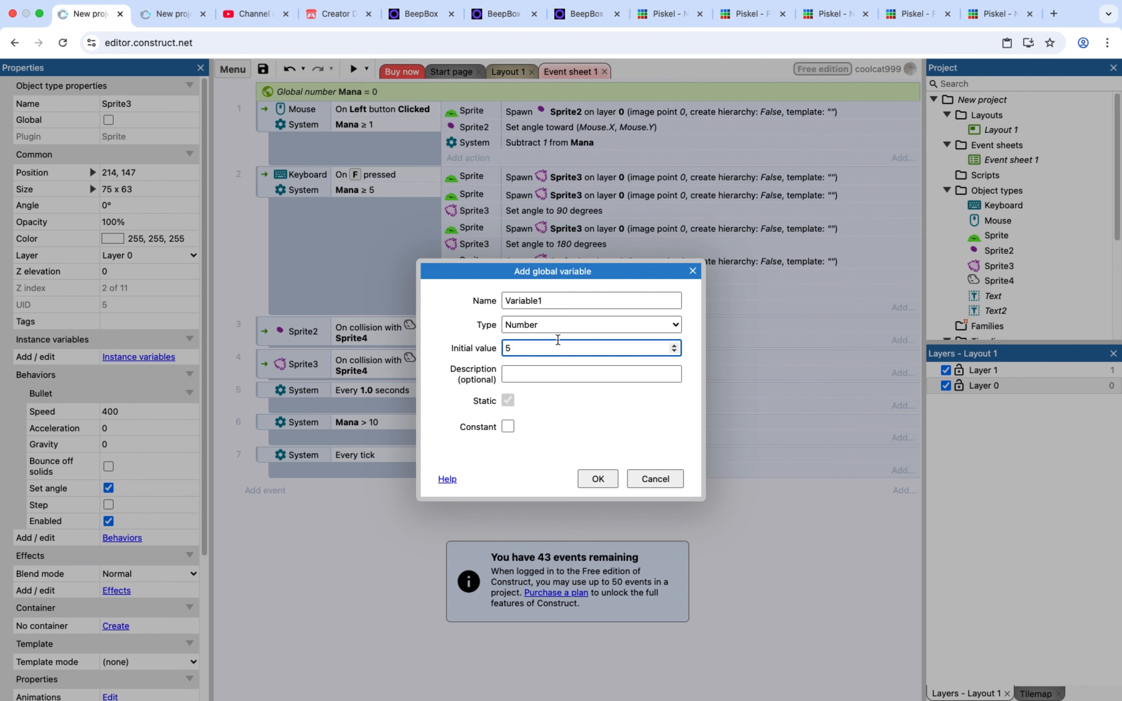
left_click(597, 479)
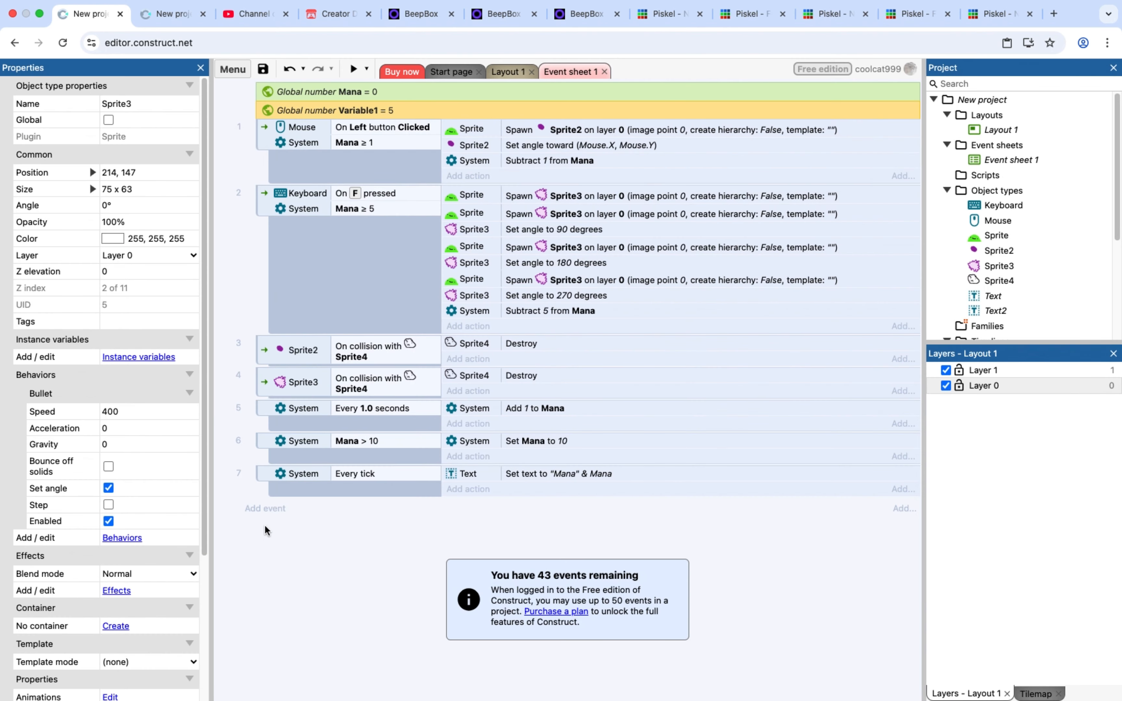
left_click(268, 508)
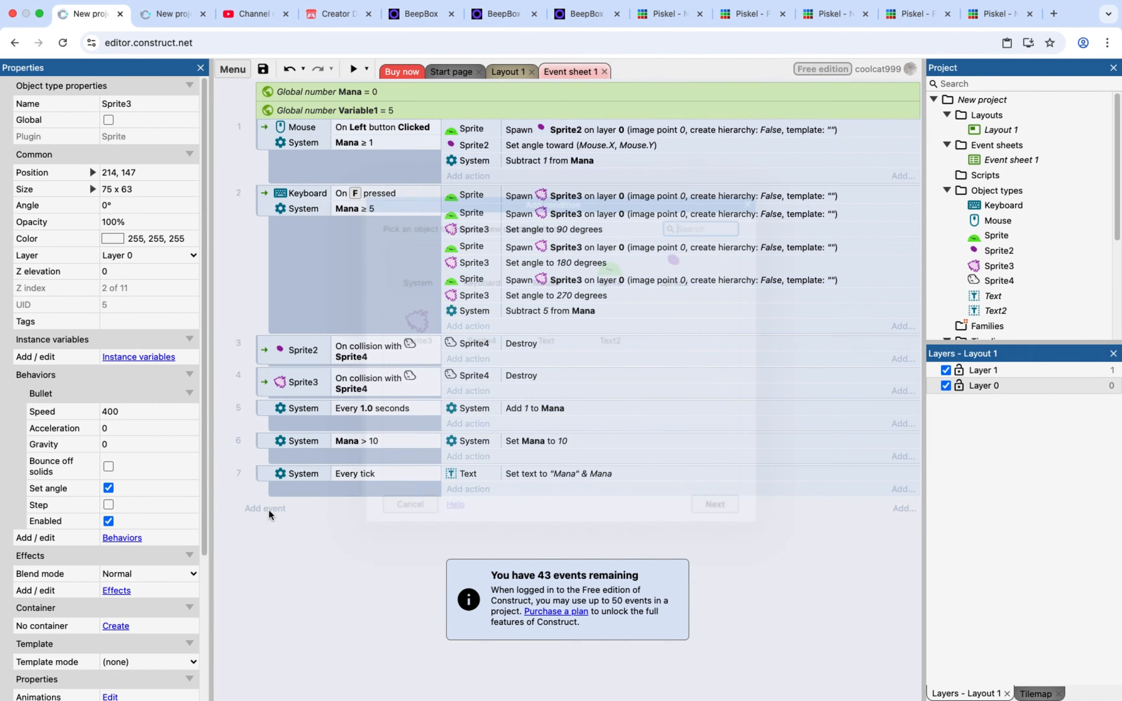
left_click(409, 508)
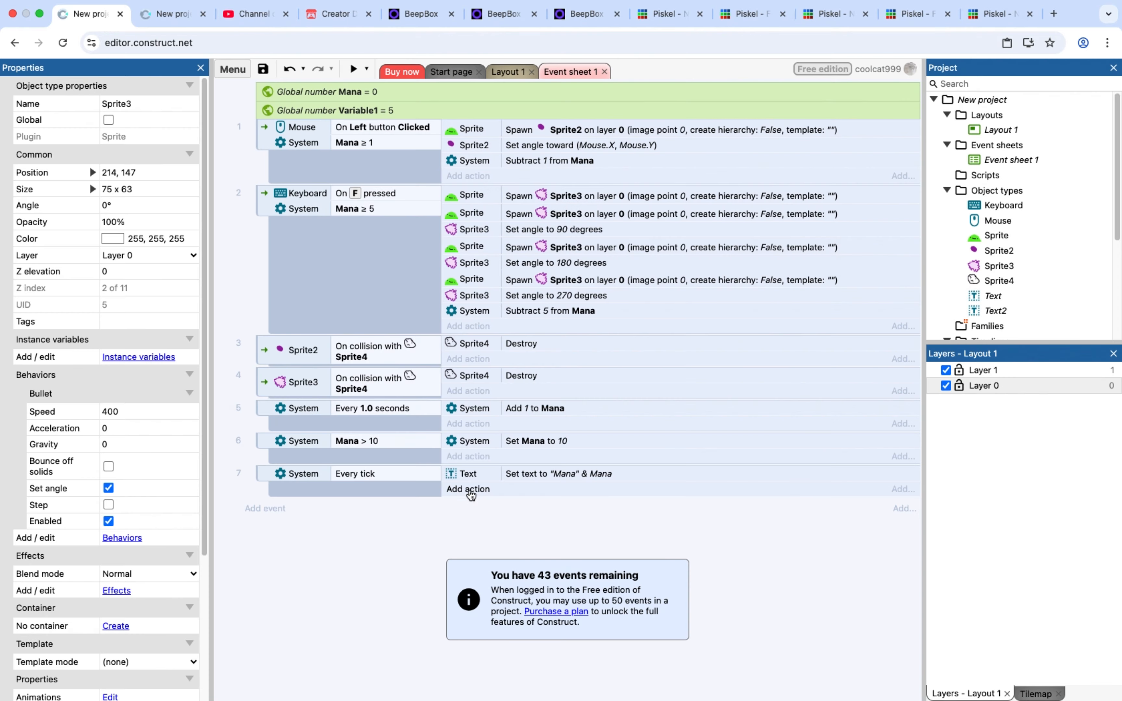
Duplicate the Text object's Set text action in the Every tick event and assign the copy to Text2
left_click(482, 472)
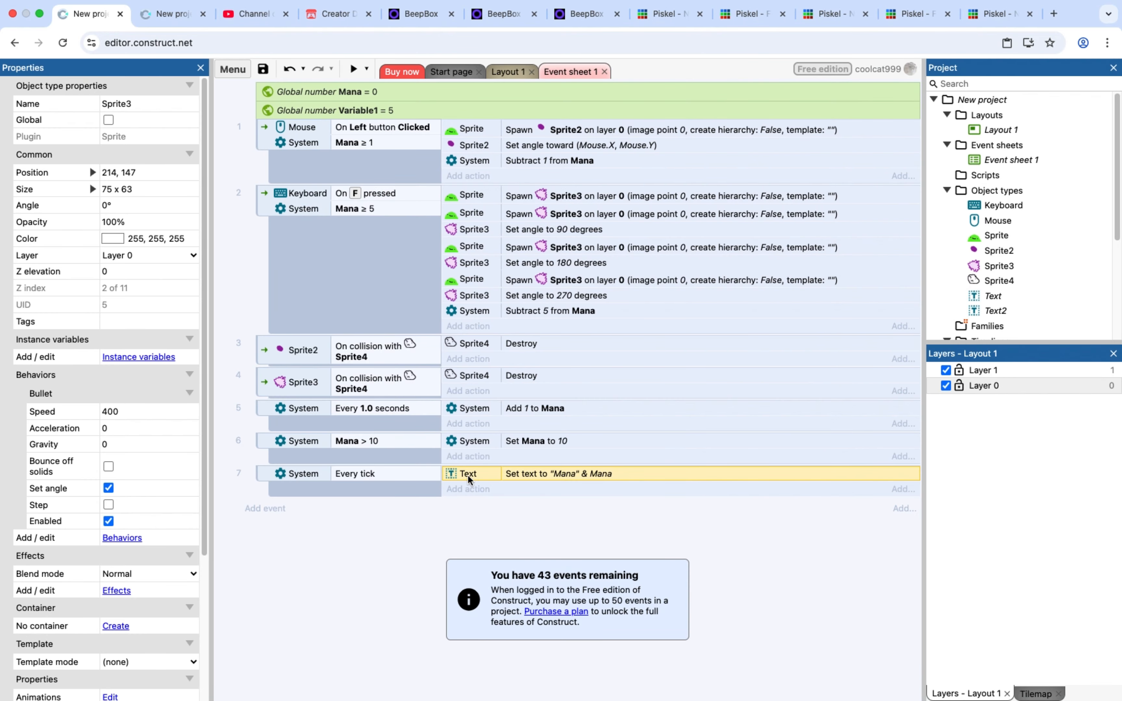
key("ctrl+v")
double_click(465, 485)
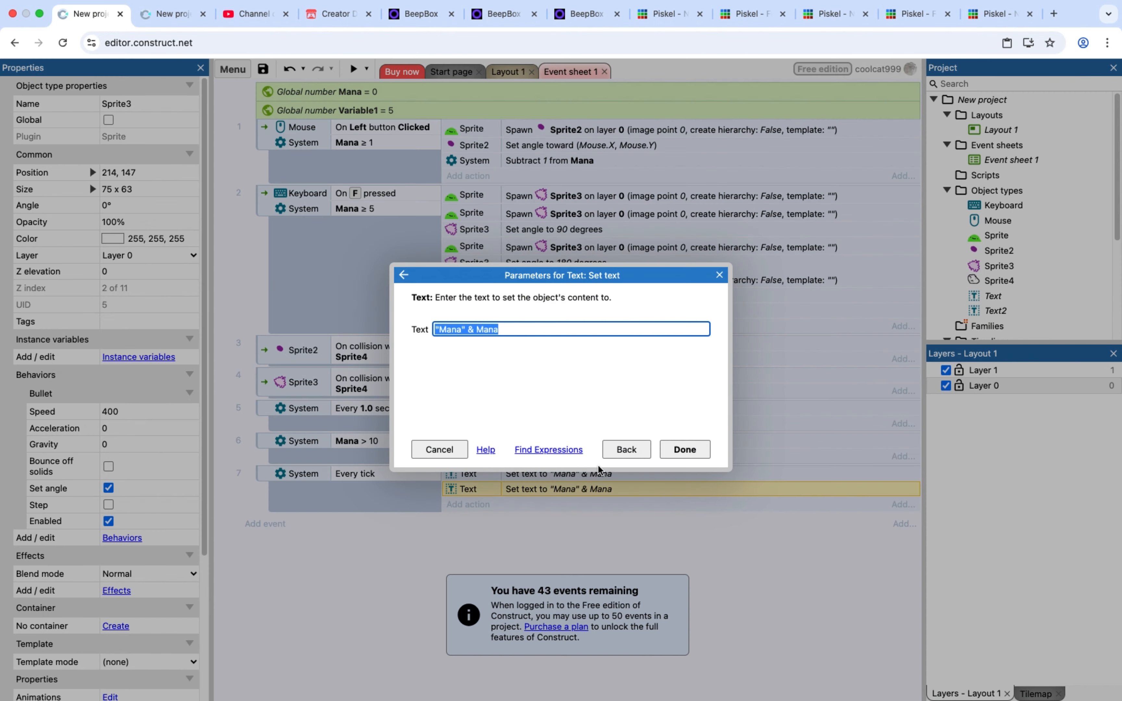
left_click(630, 450)
left_click(656, 507)
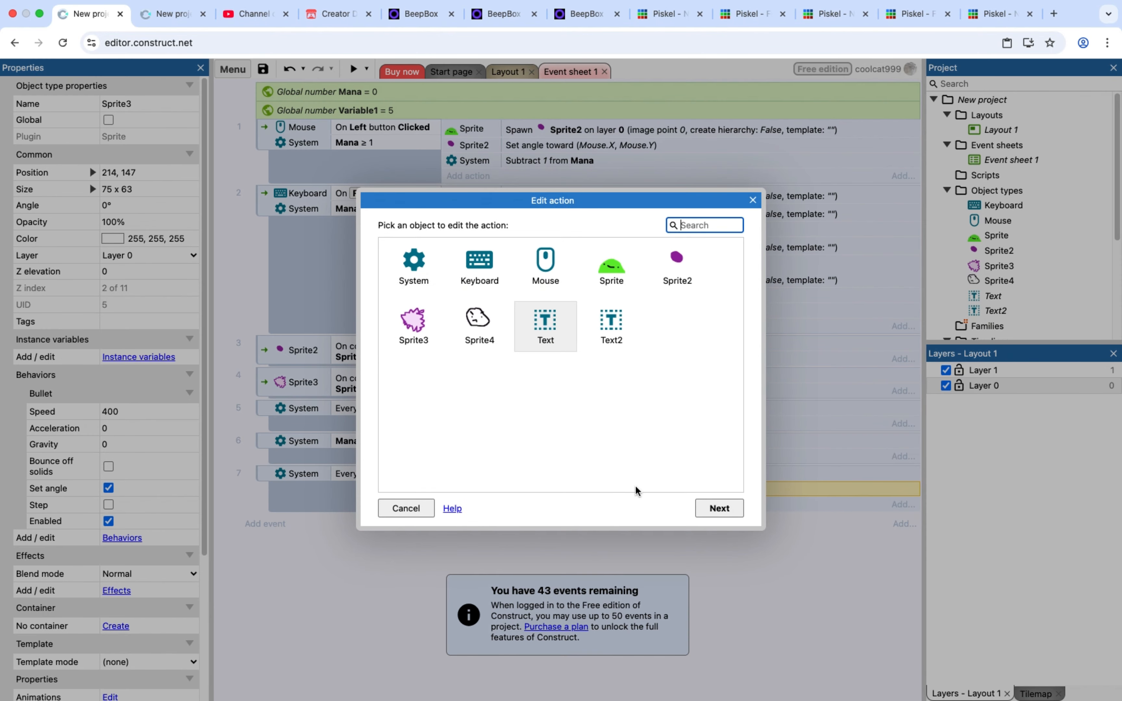
double_click(614, 341)
key("Return")
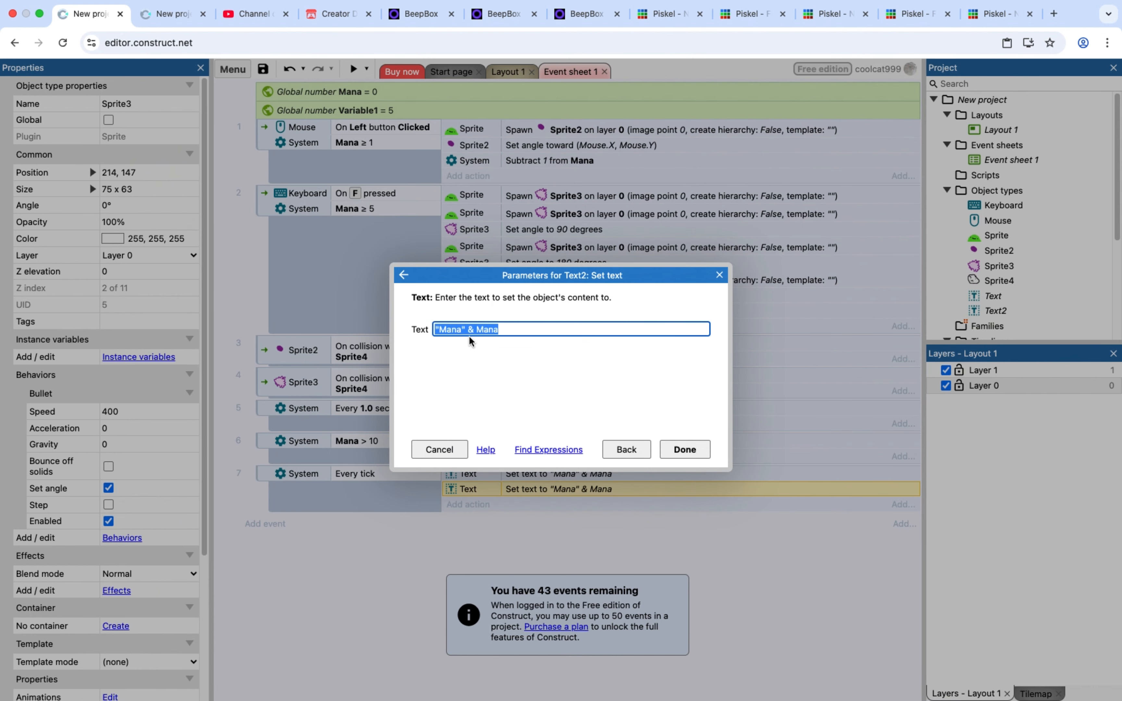
Change the quoted label in Text2's text expression to "Health"
left_click(460, 332)
key("BackSpace")
key("BackSpace")
key("BackSpace")
key("BackSpace")
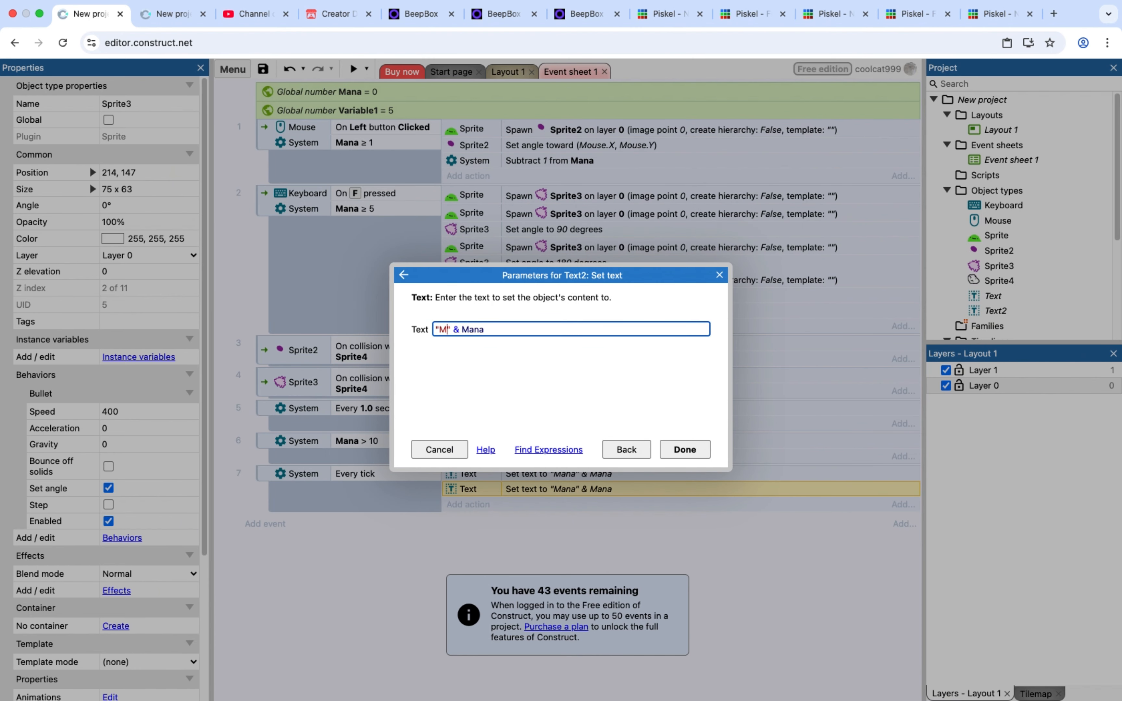
type("Health")
type("He")
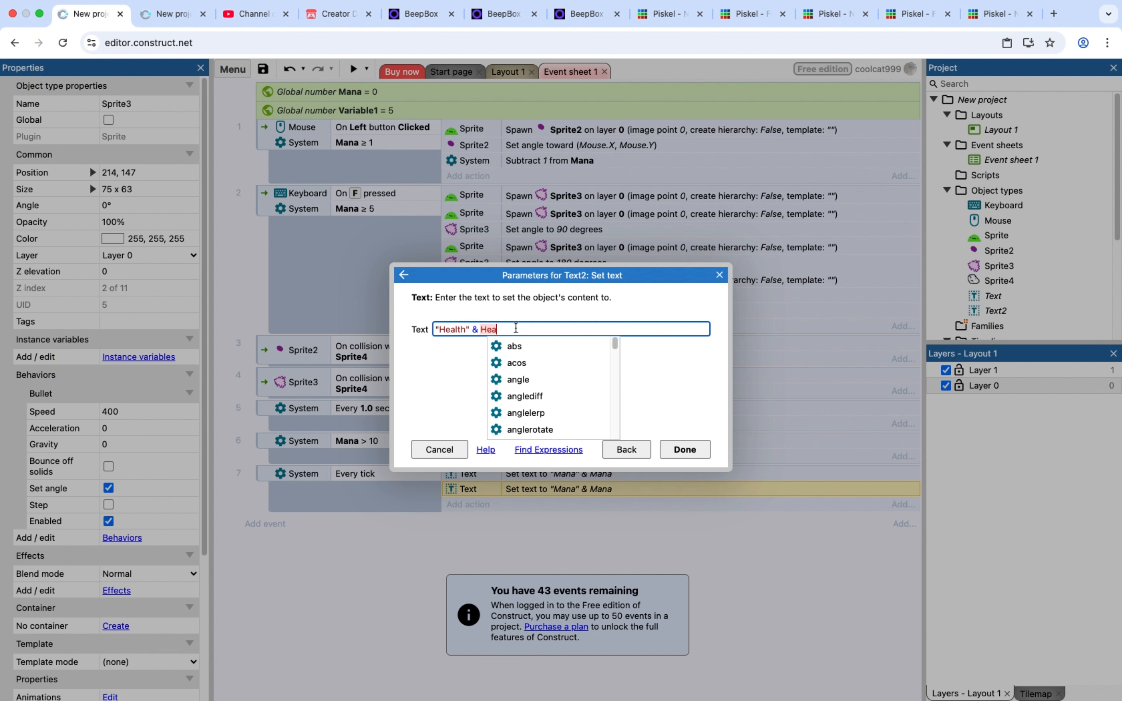
type("a;")
type("l")
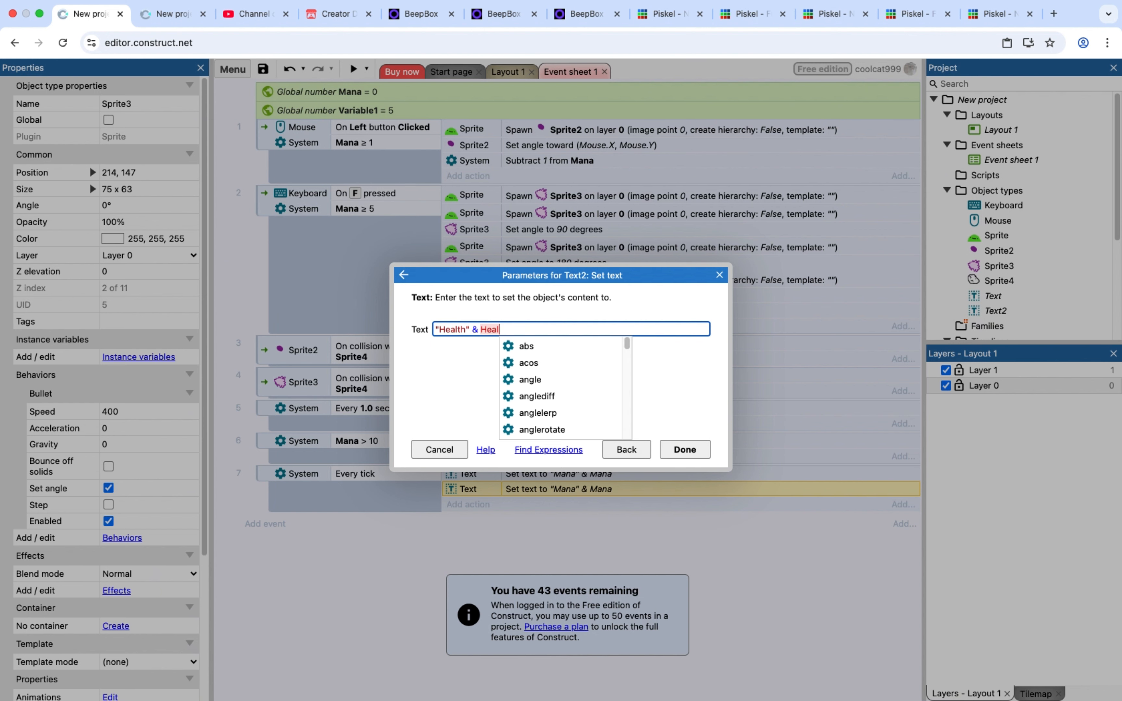
type("th")
key("BackSpace")
key("BackSpace")
key("BackSpace")
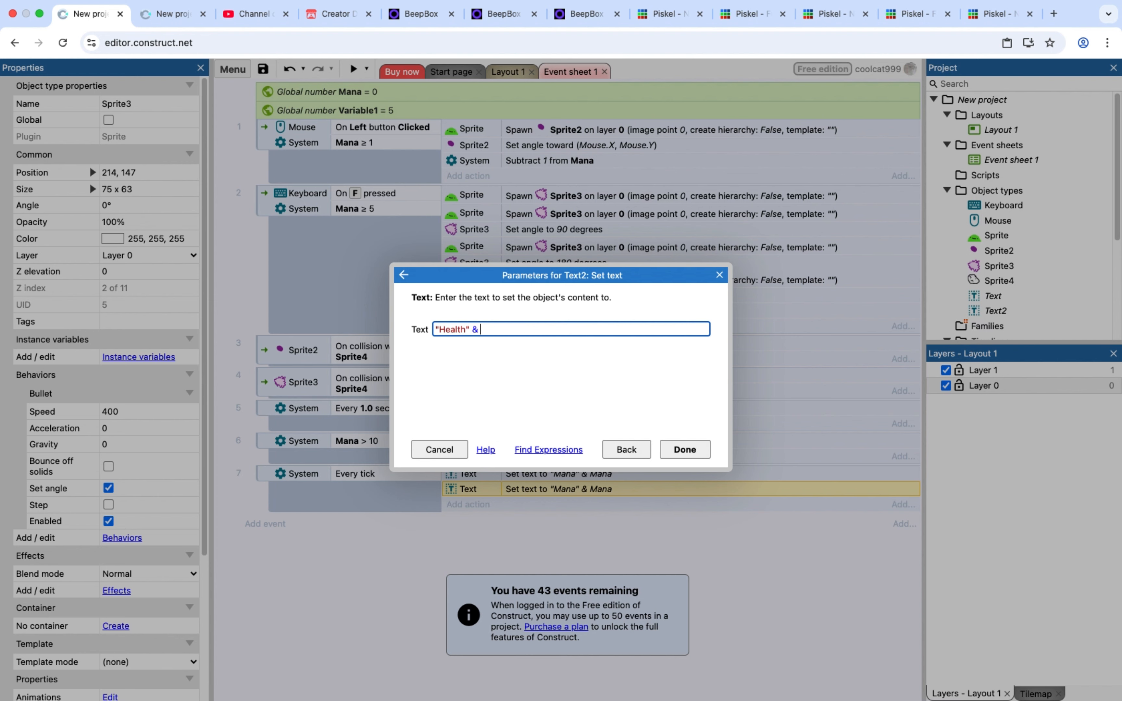
Complete Text2's text expression as "Health" & Variable1 and apply the action
type("v")
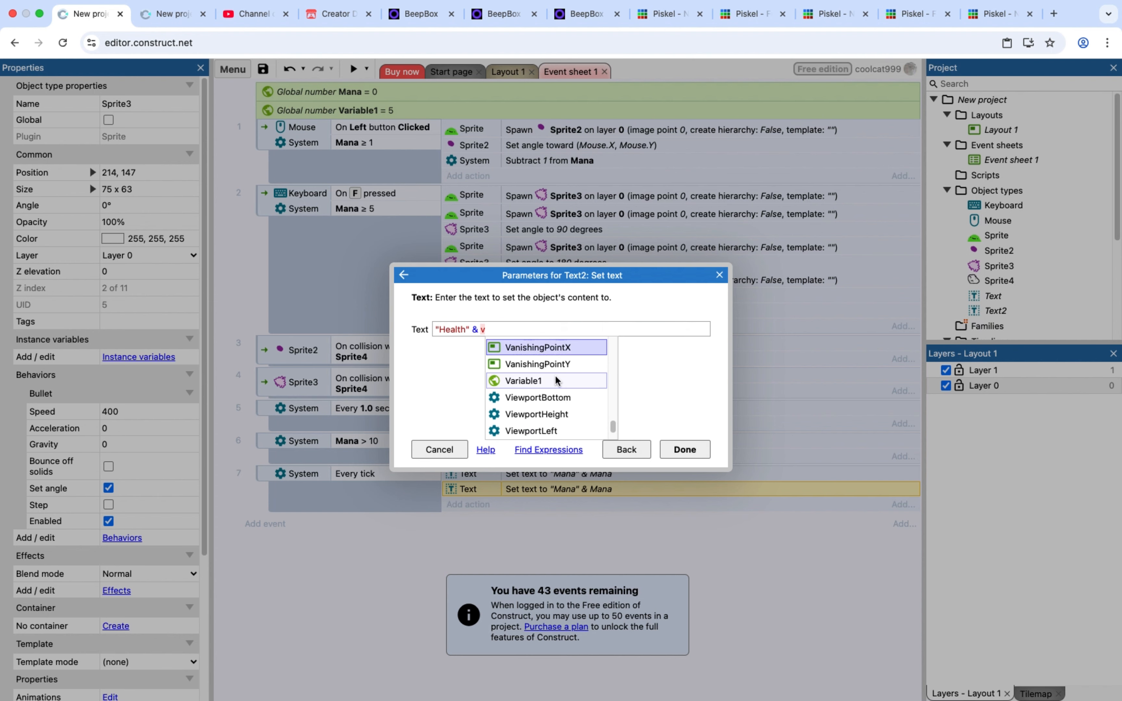
left_click(556, 380)
left_click(699, 449)
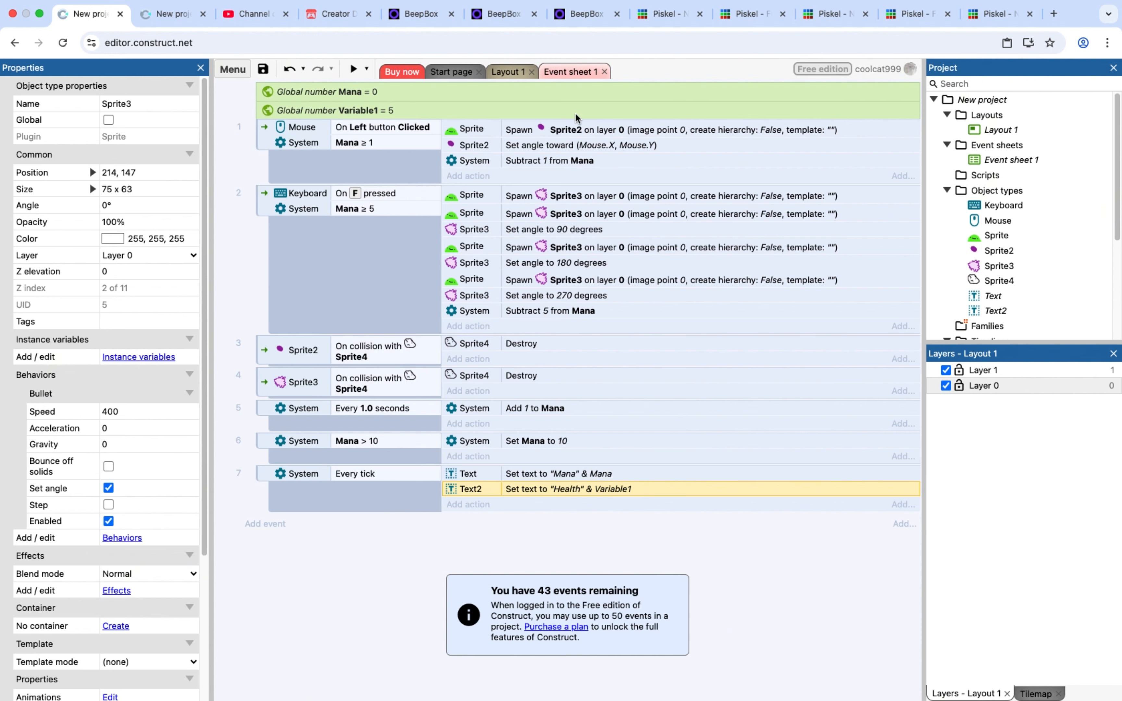
Add the Move To behavior to Sprite4
left_click(512, 71)
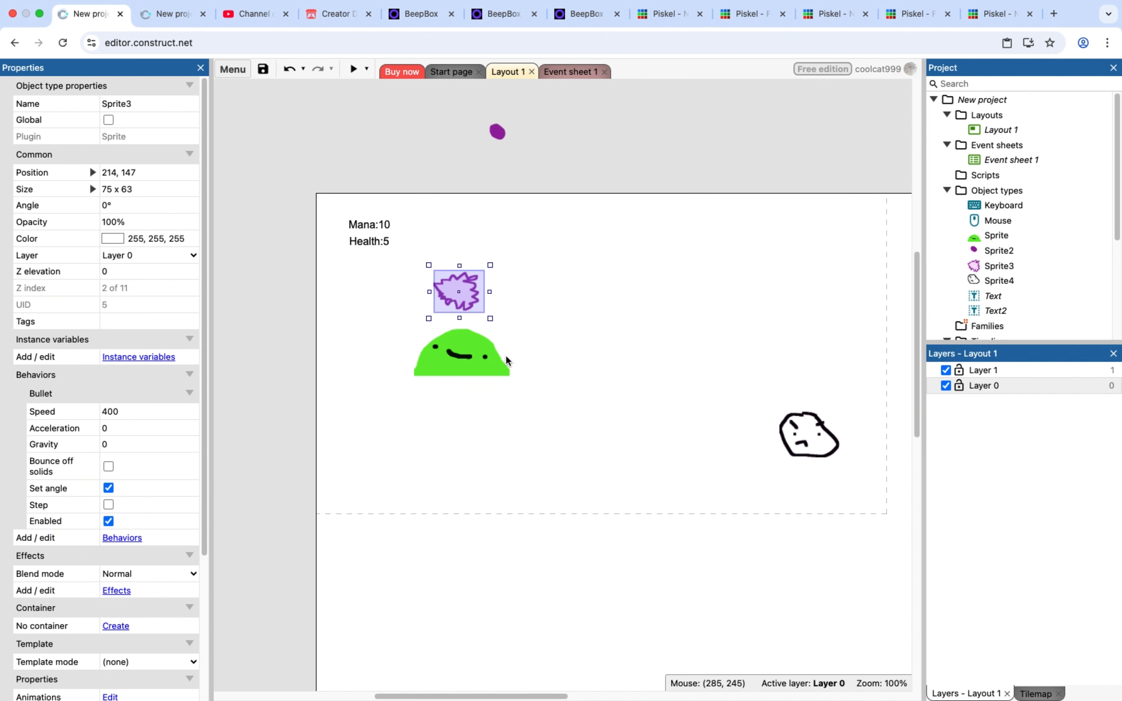
left_click(570, 78)
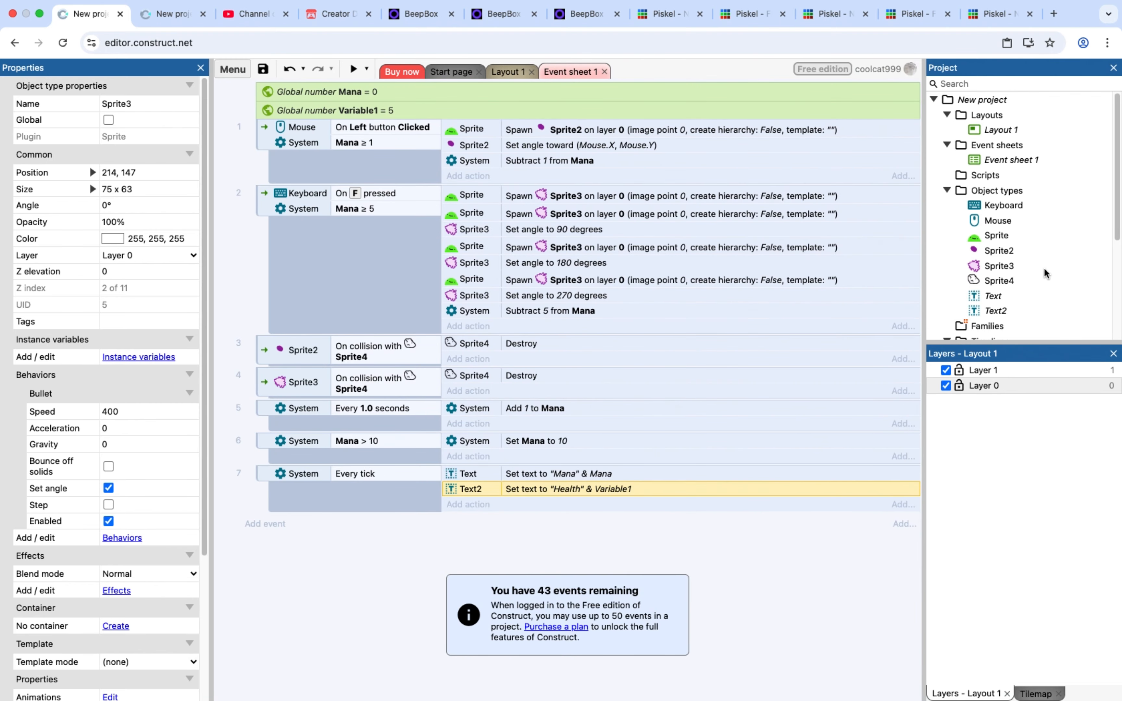
scroll(1045, 273, "down", 5)
left_click(999, 121)
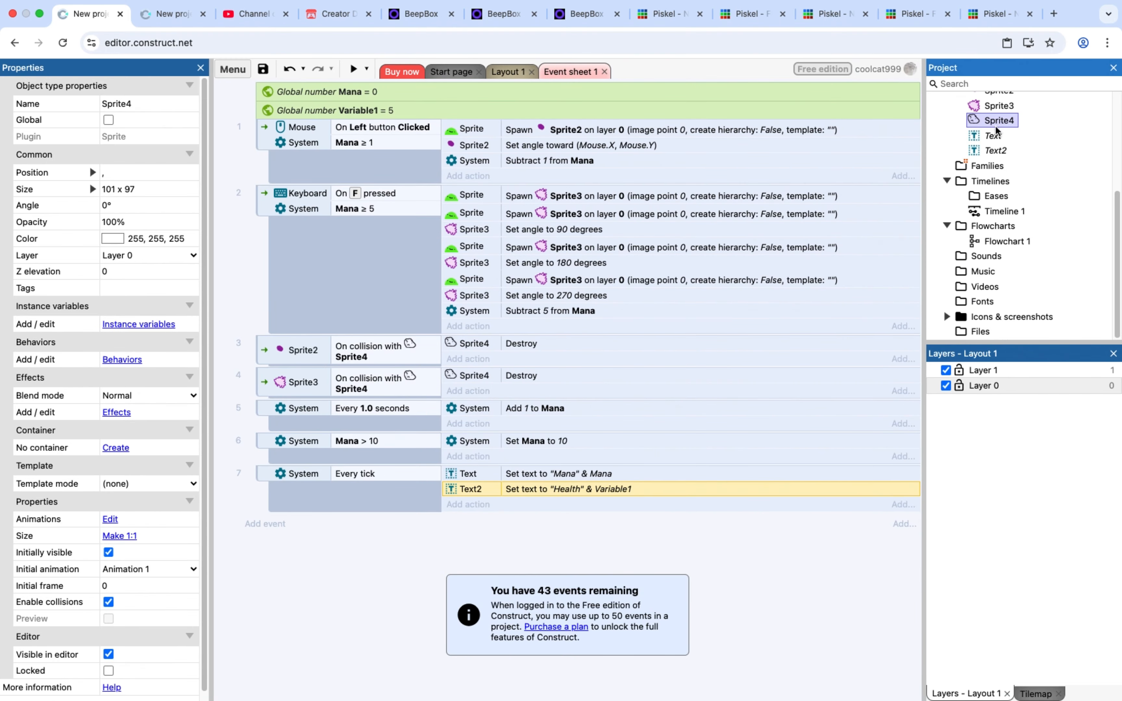
double_click(998, 122)
left_click(1094, 72)
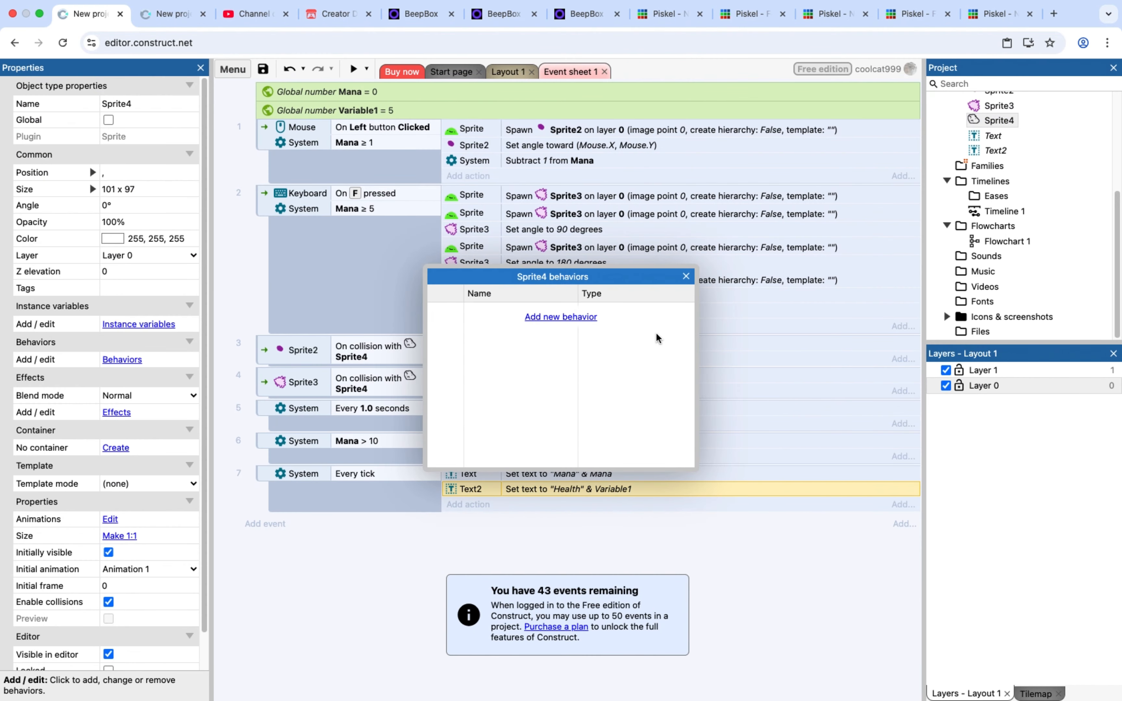
left_click(581, 320)
scroll(528, 396, "down", 8)
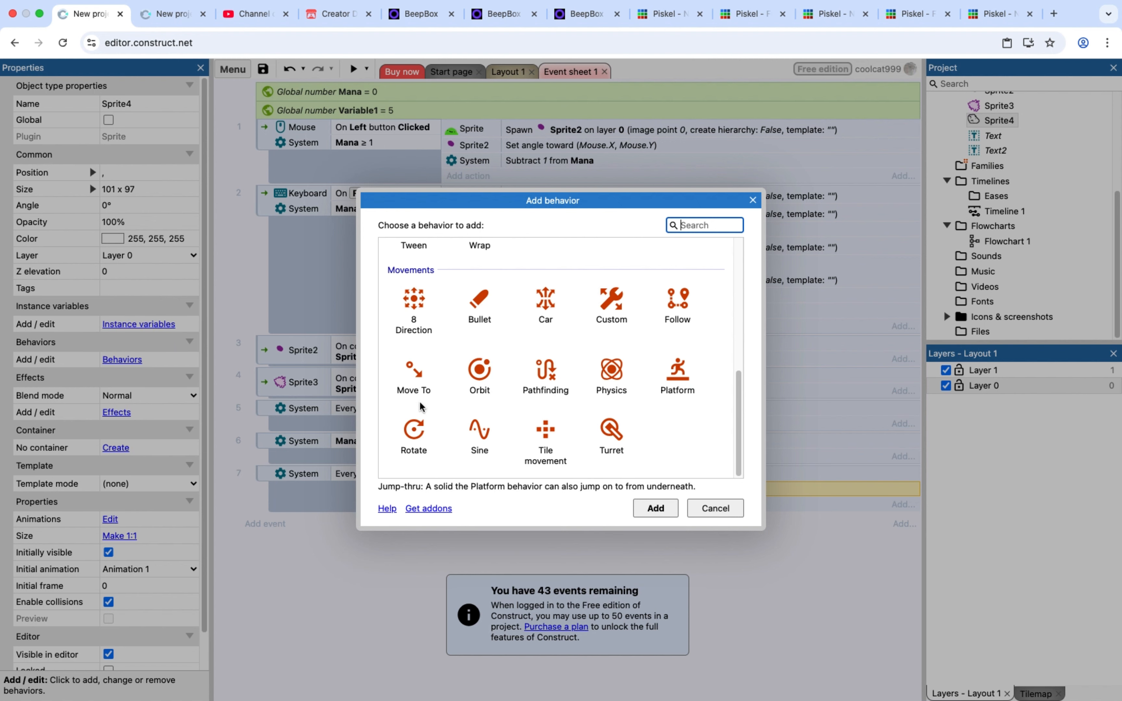
double_click(426, 386)
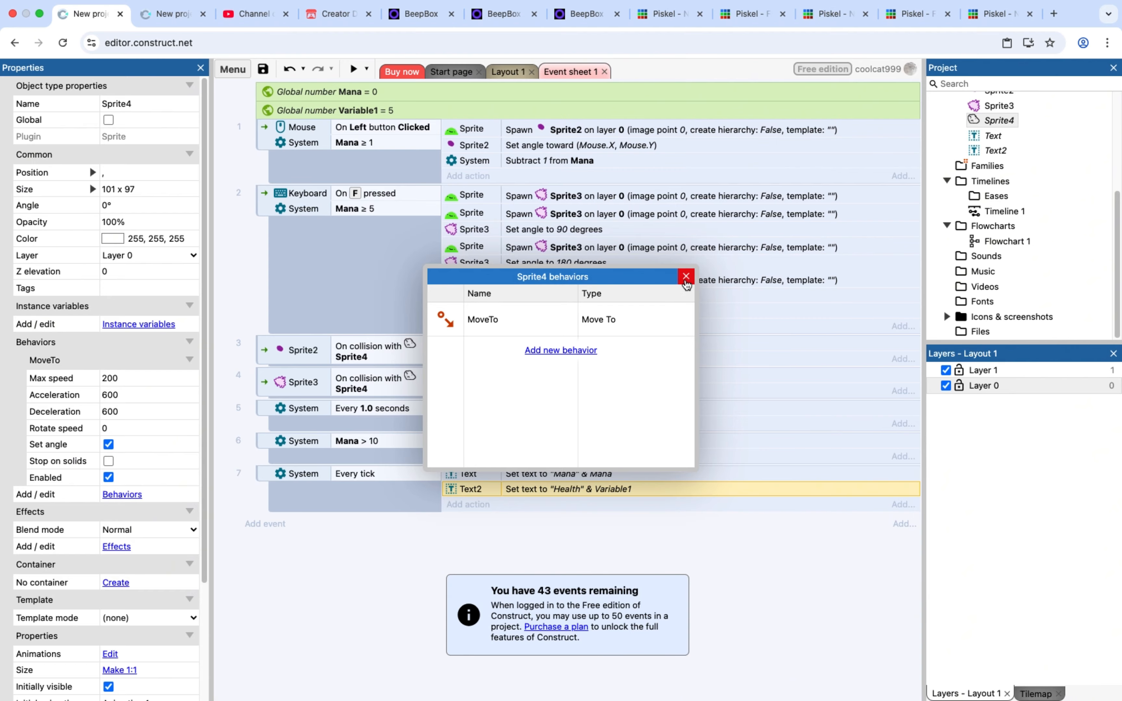
left_click(686, 277)
Add a Sprite4 Move to object action to the Every tick event, targeting Sprite at image point 0 in Direct mode
left_click(453, 505)
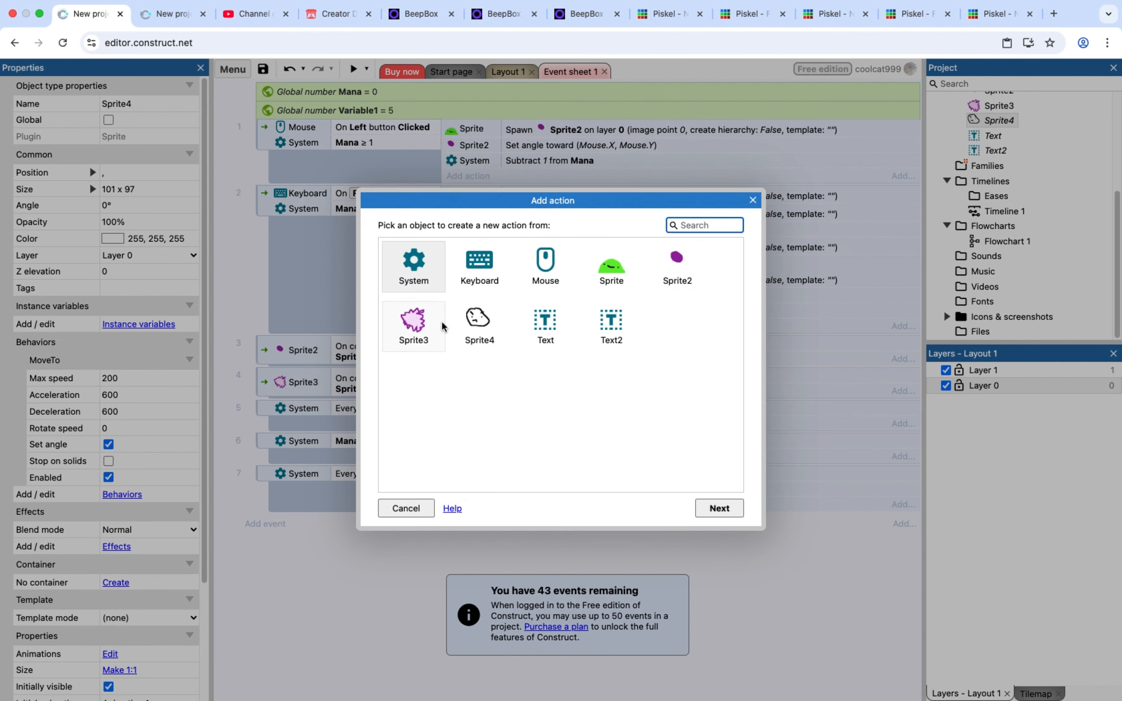
double_click(493, 331)
scroll(463, 404, "down", 10)
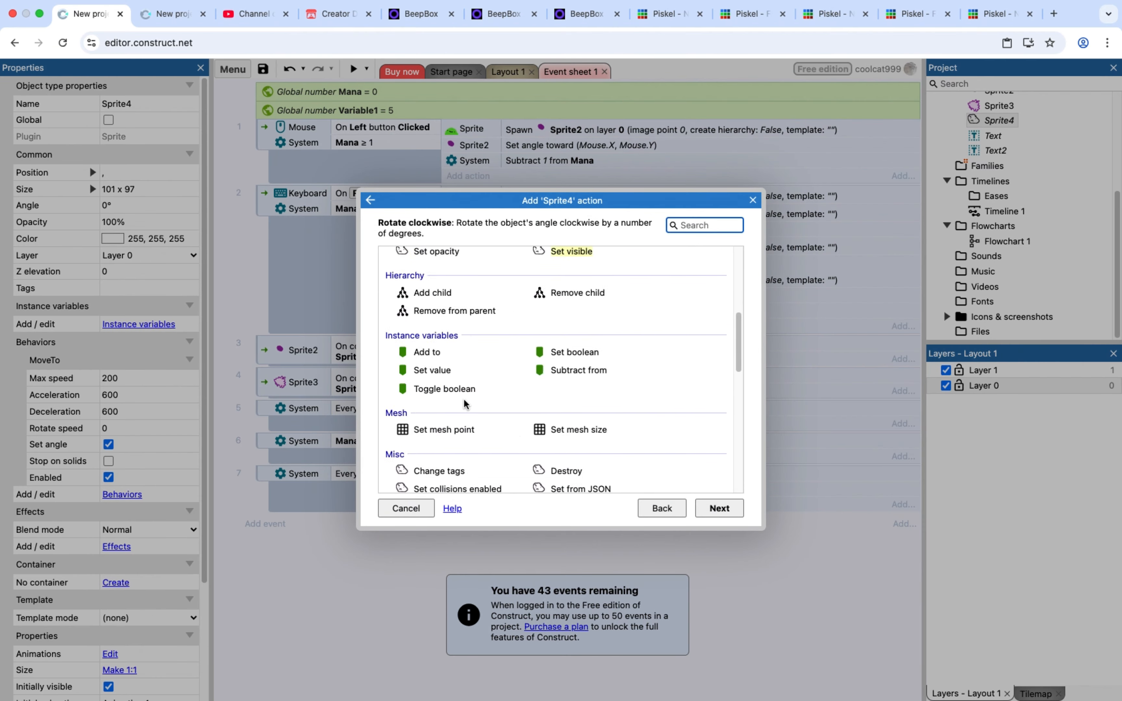
scroll(463, 404, "up", 3)
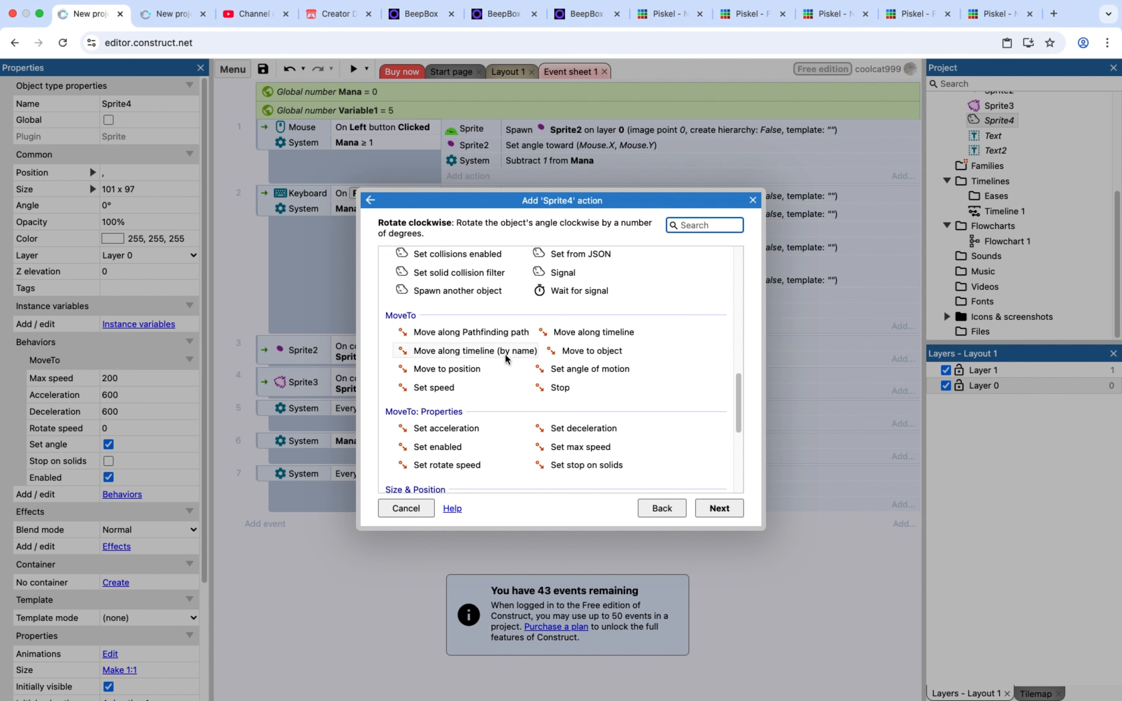
double_click(587, 355)
left_click(574, 331)
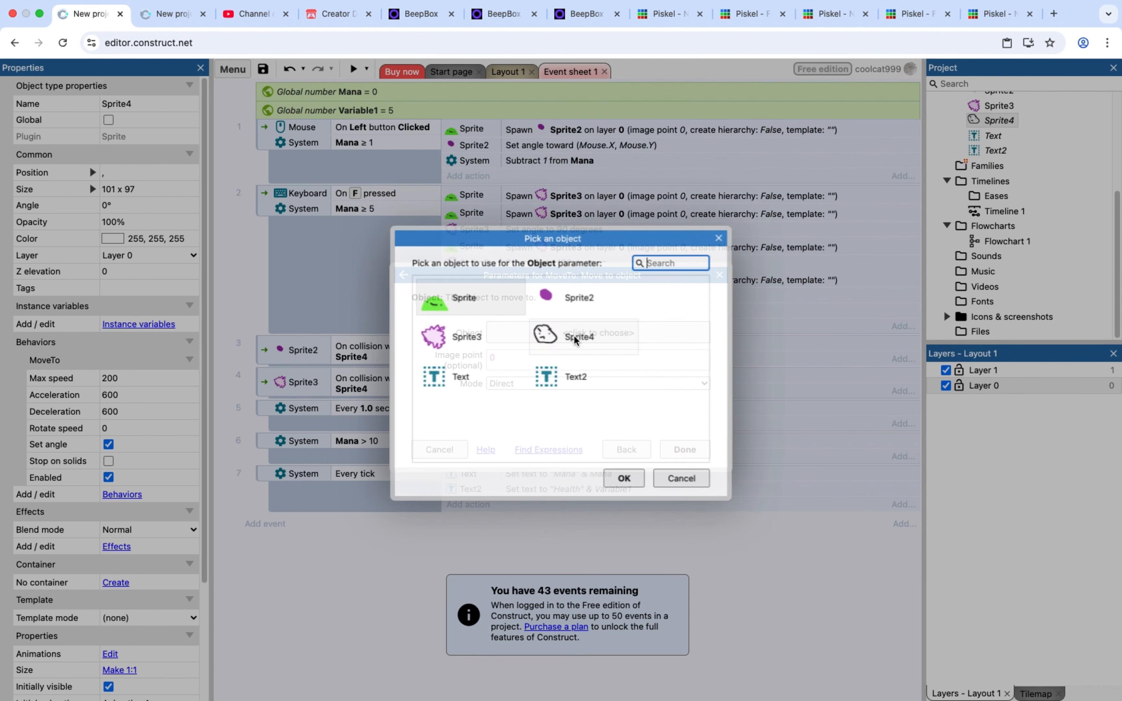
left_click(484, 335)
double_click(487, 311)
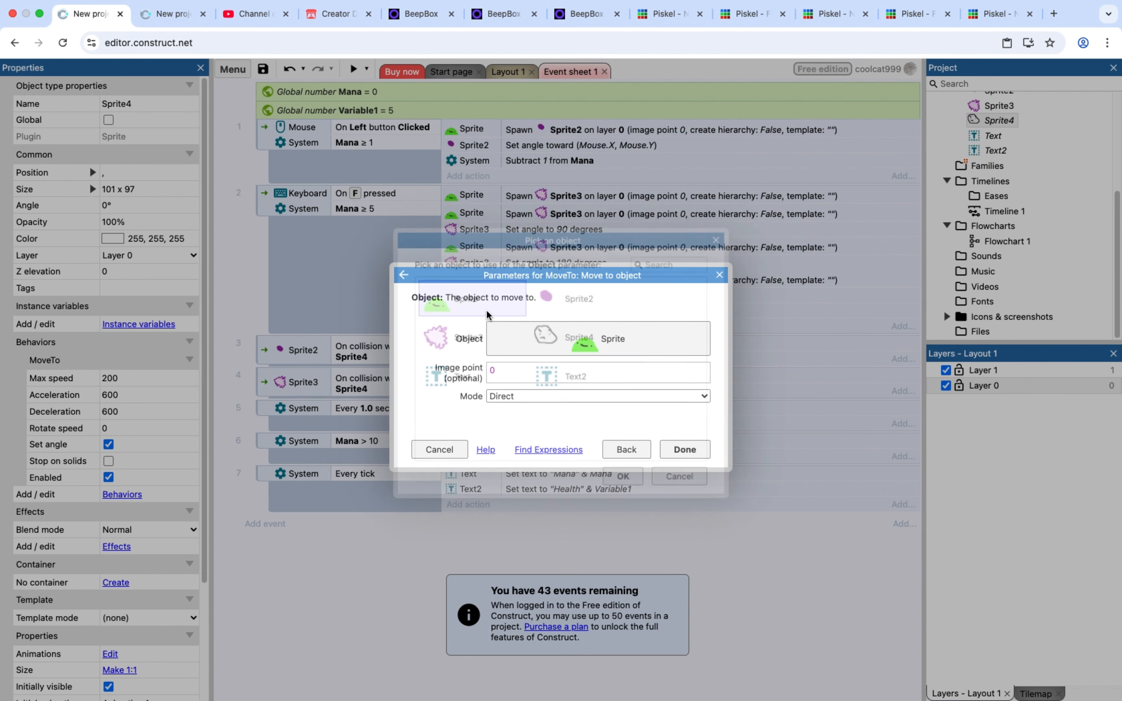
left_click(674, 445)
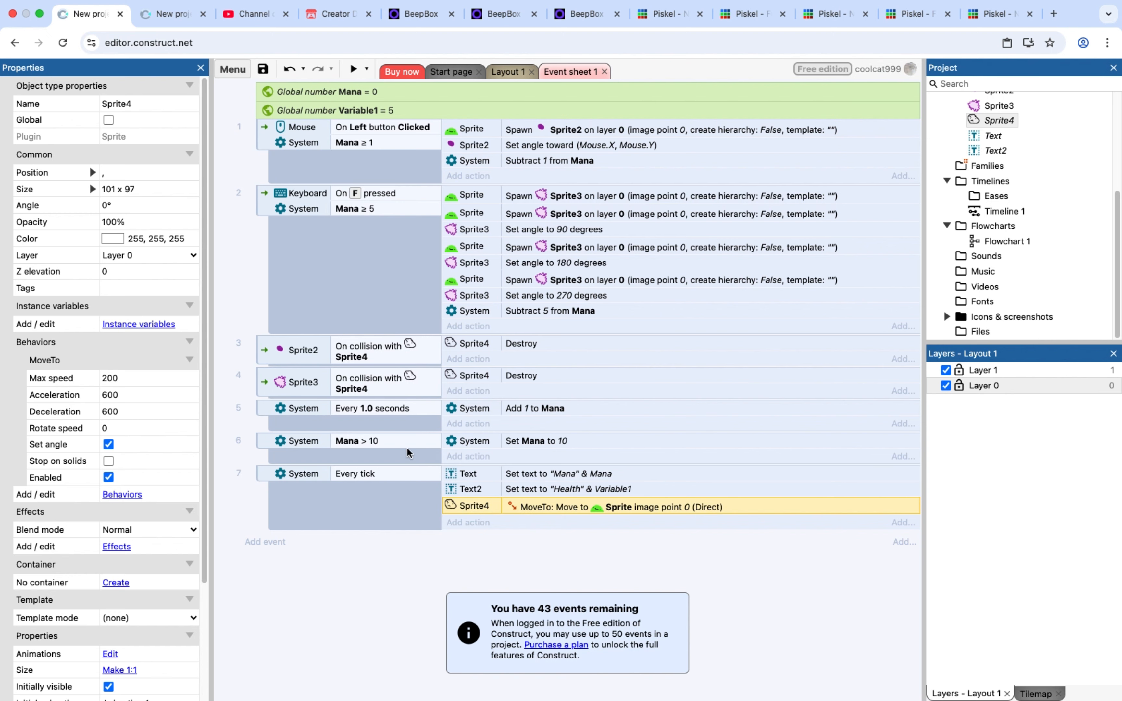
Add an event with the Sprite4 condition On collision with another object, using Sprite as the object
left_click(267, 543)
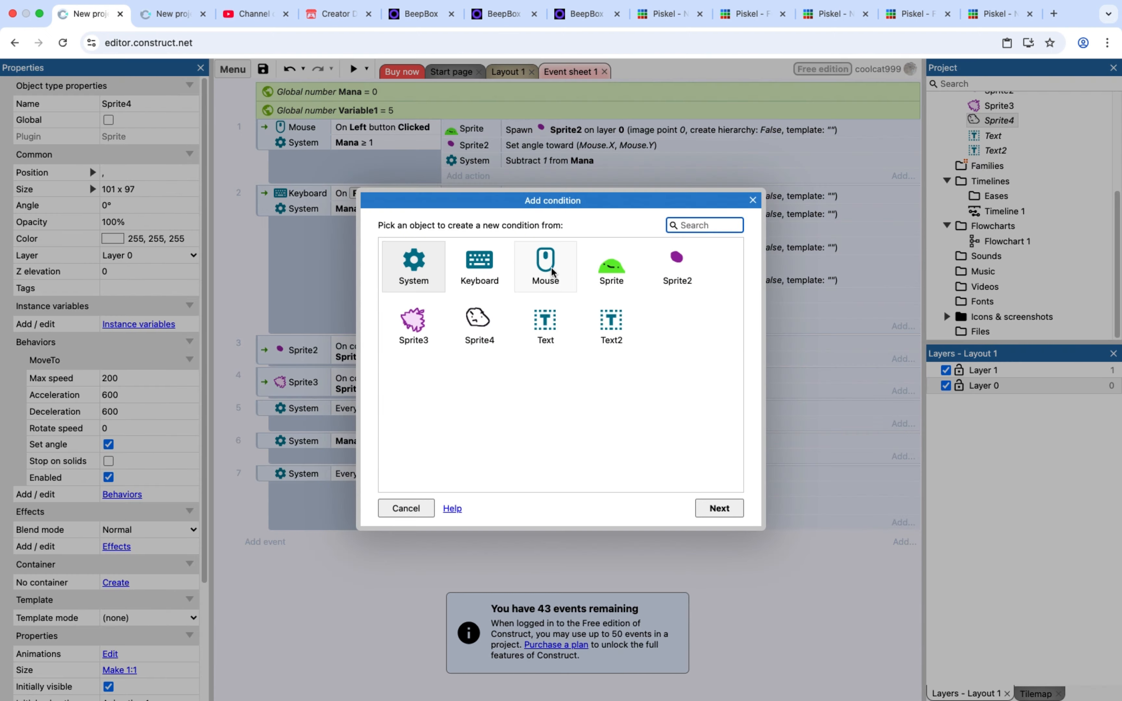
double_click(479, 323)
scroll(498, 359, "down", 3)
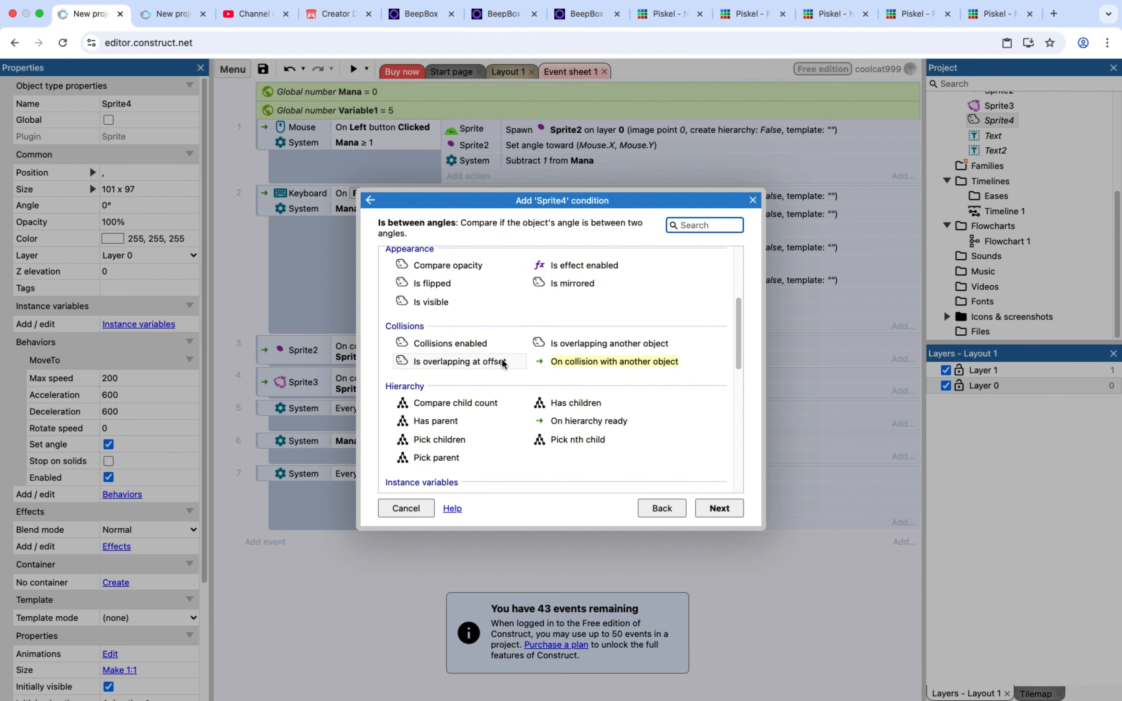
double_click(584, 363)
left_click(581, 333)
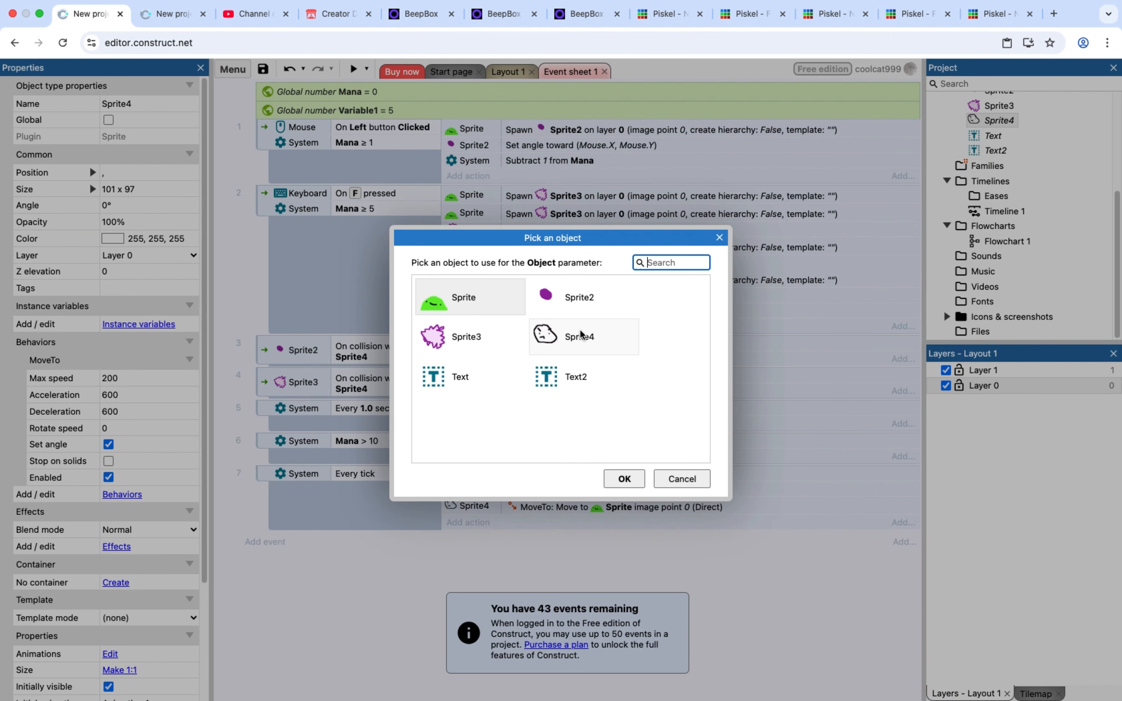
double_click(471, 304)
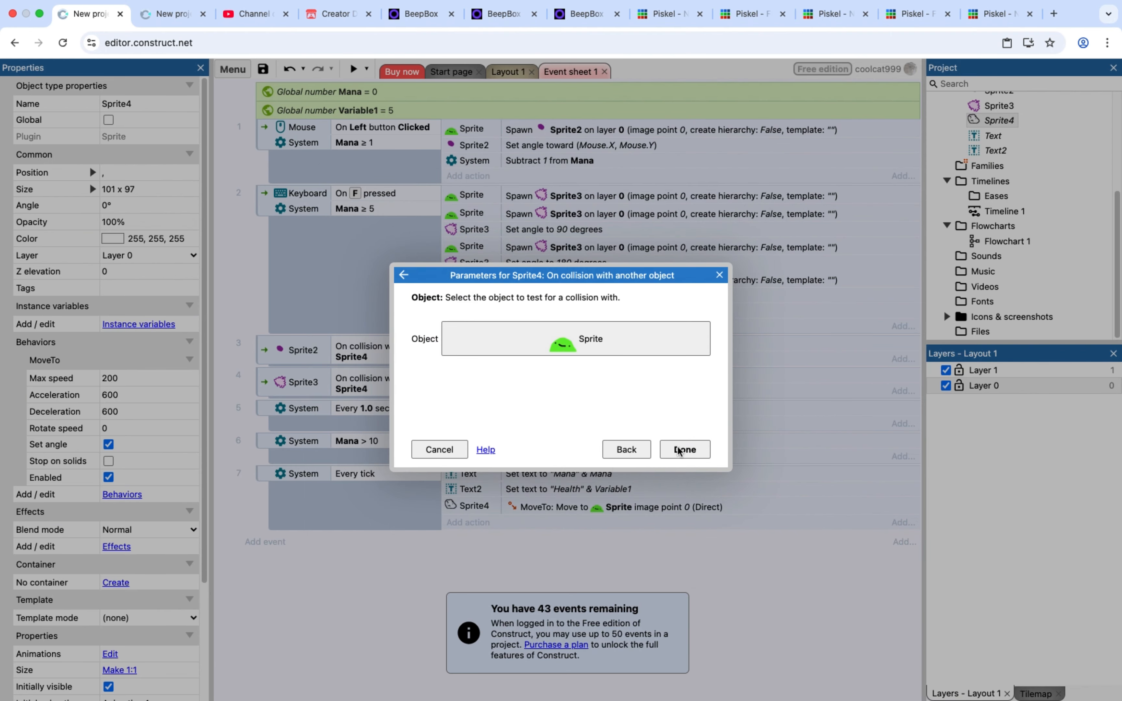
left_click(681, 449)
Add a System Subtract from action to the Sprite4 collision event, subtracting 1 from Variable1
left_click(472, 538)
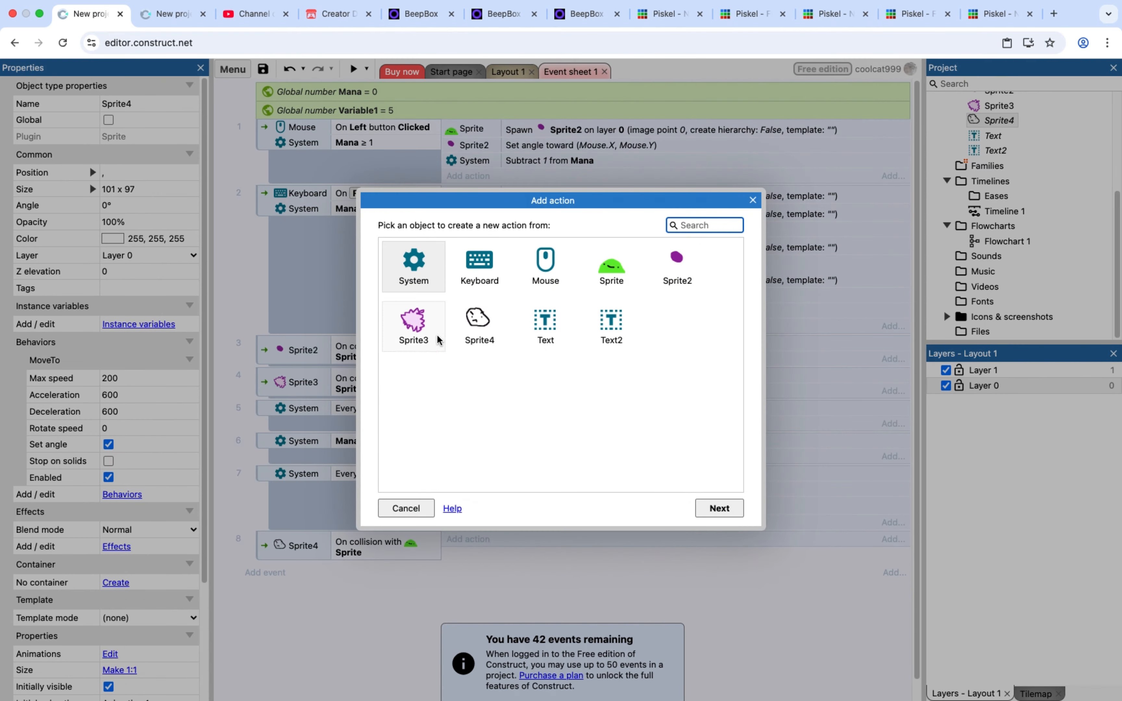
double_click(414, 269)
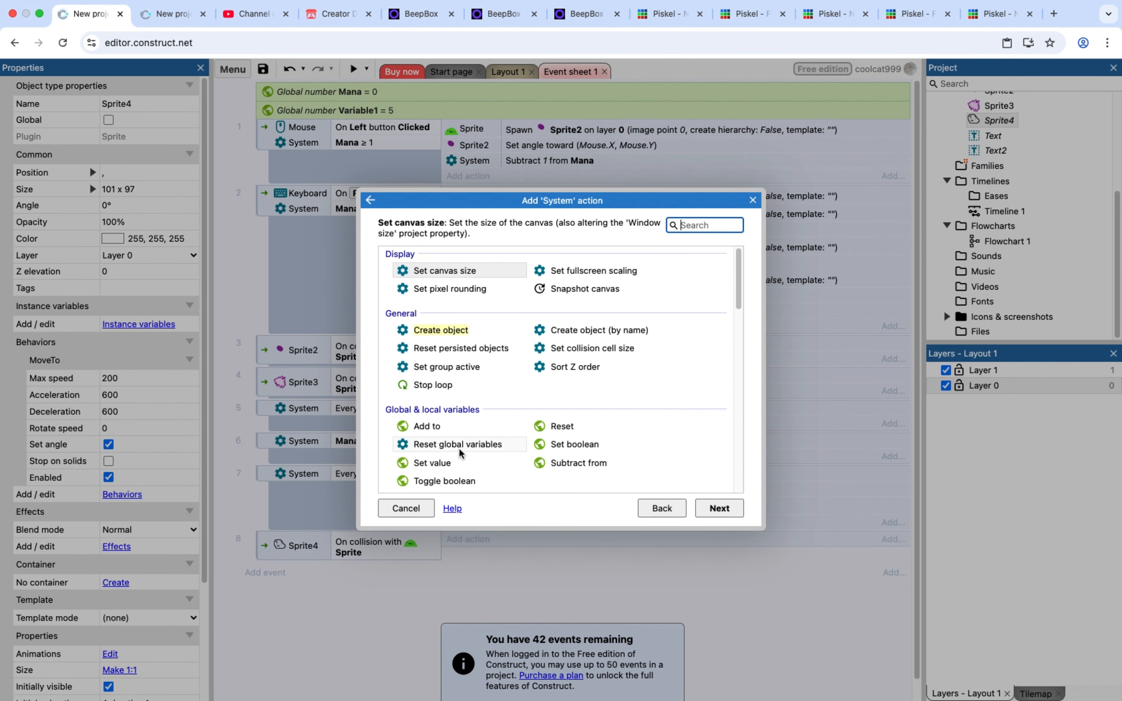
double_click(560, 460)
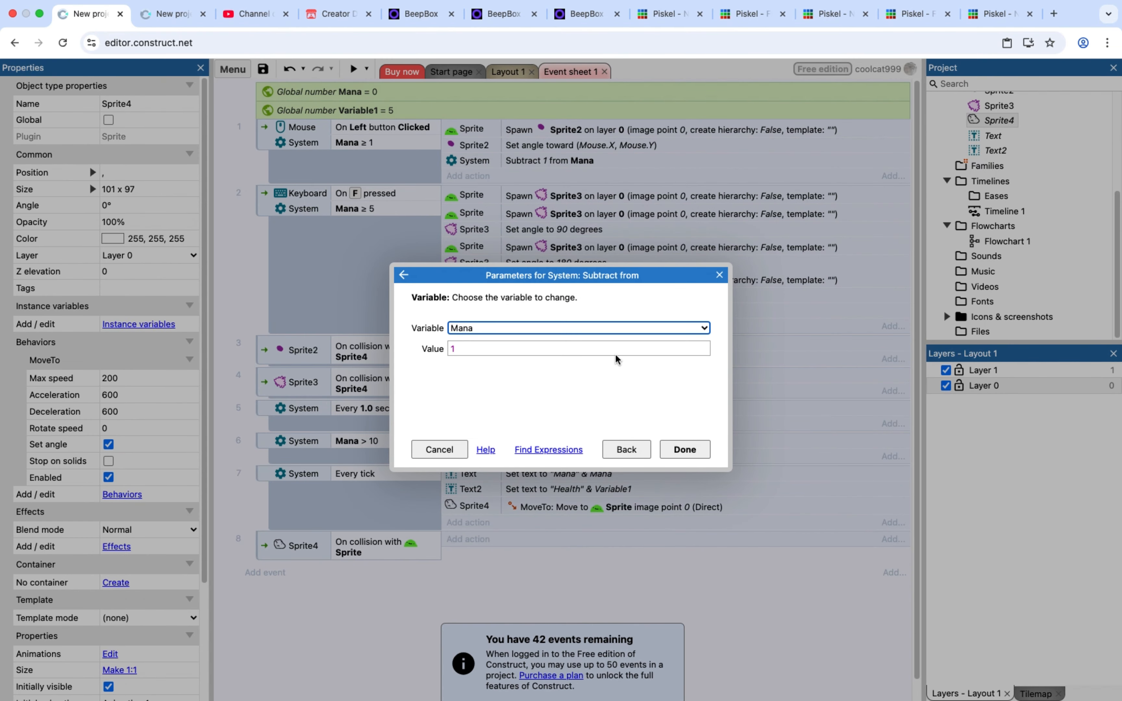
left_click(529, 328)
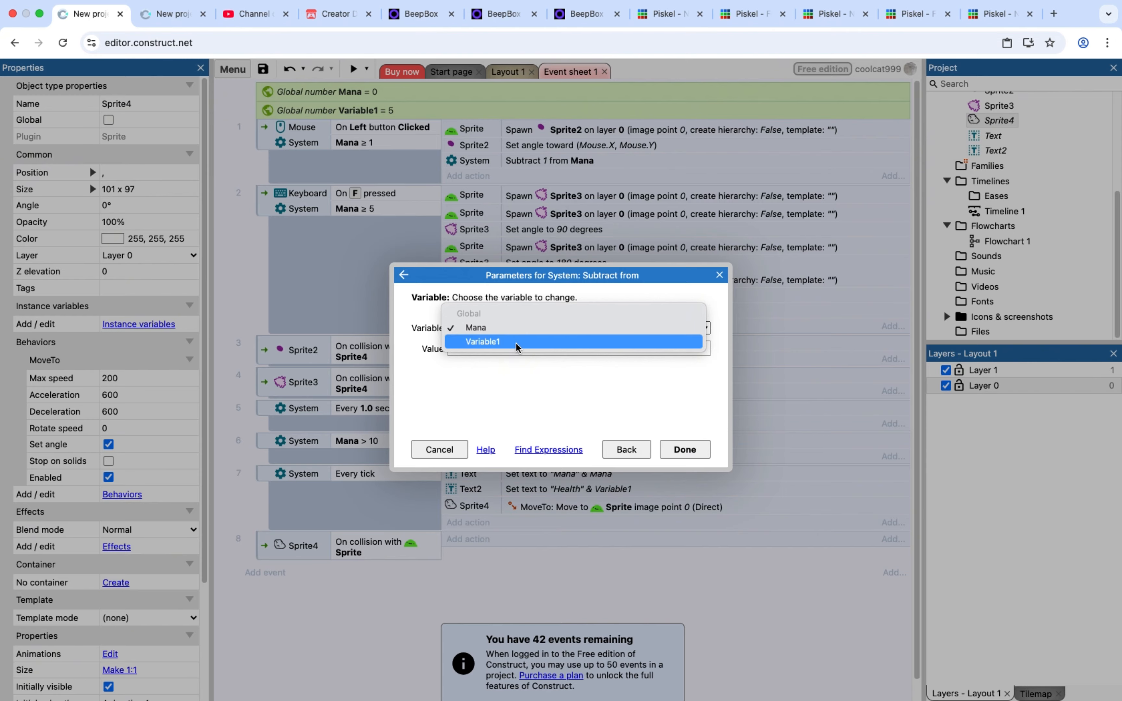
left_click(516, 341)
left_click(675, 447)
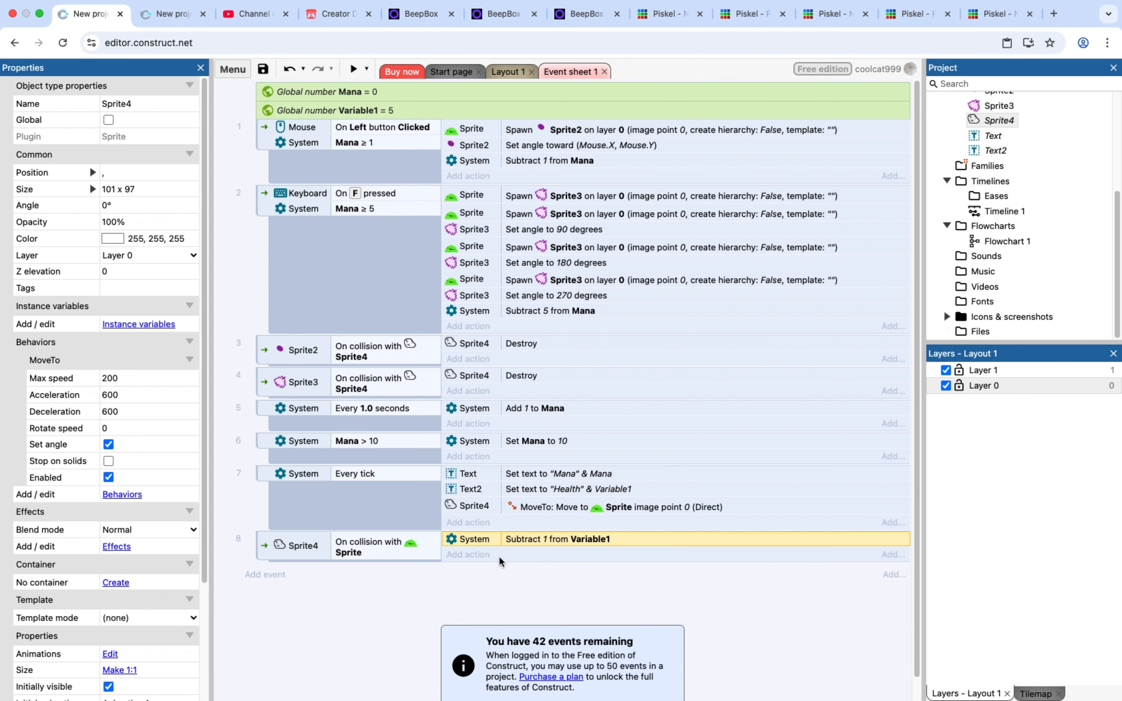
Add a new event with a System Compare variable condition checking that Variable1 is less than or equal to 0
left_click(272, 575)
double_click(431, 289)
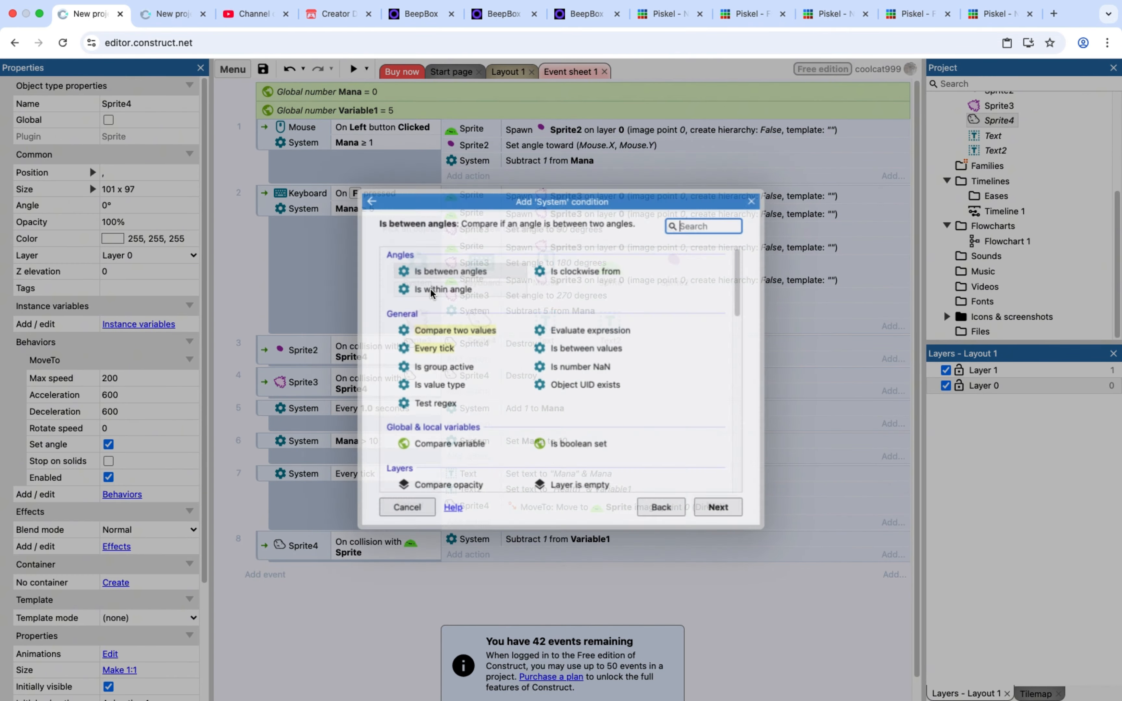
double_click(470, 445)
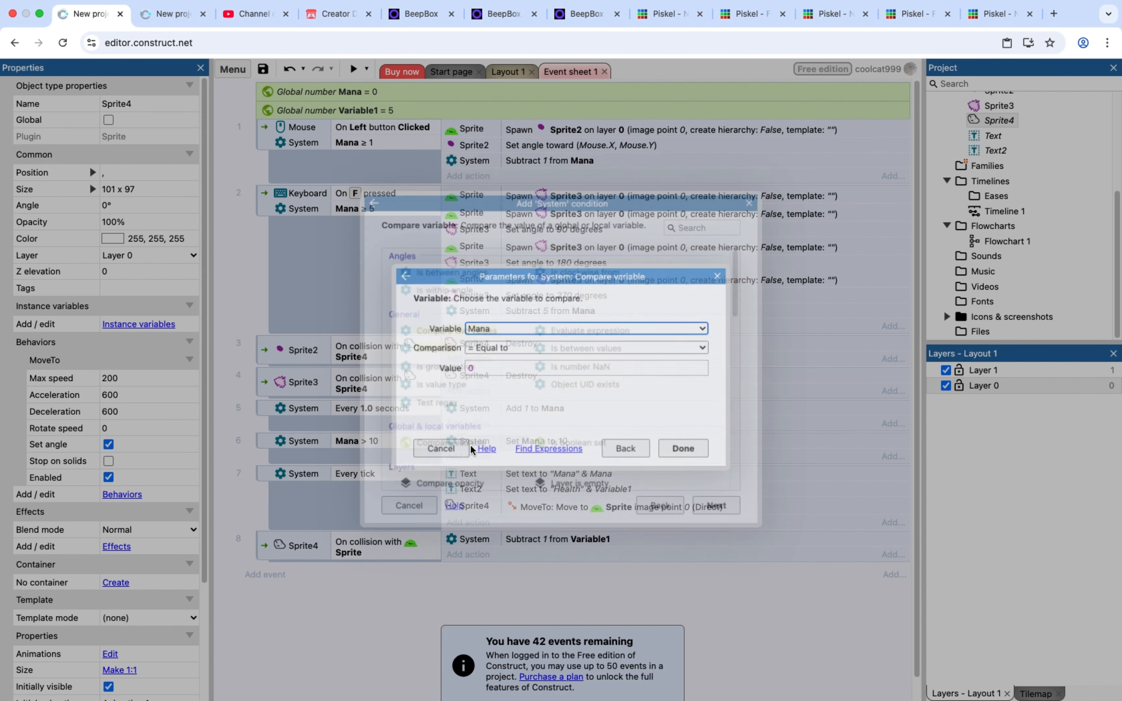
left_click(496, 329)
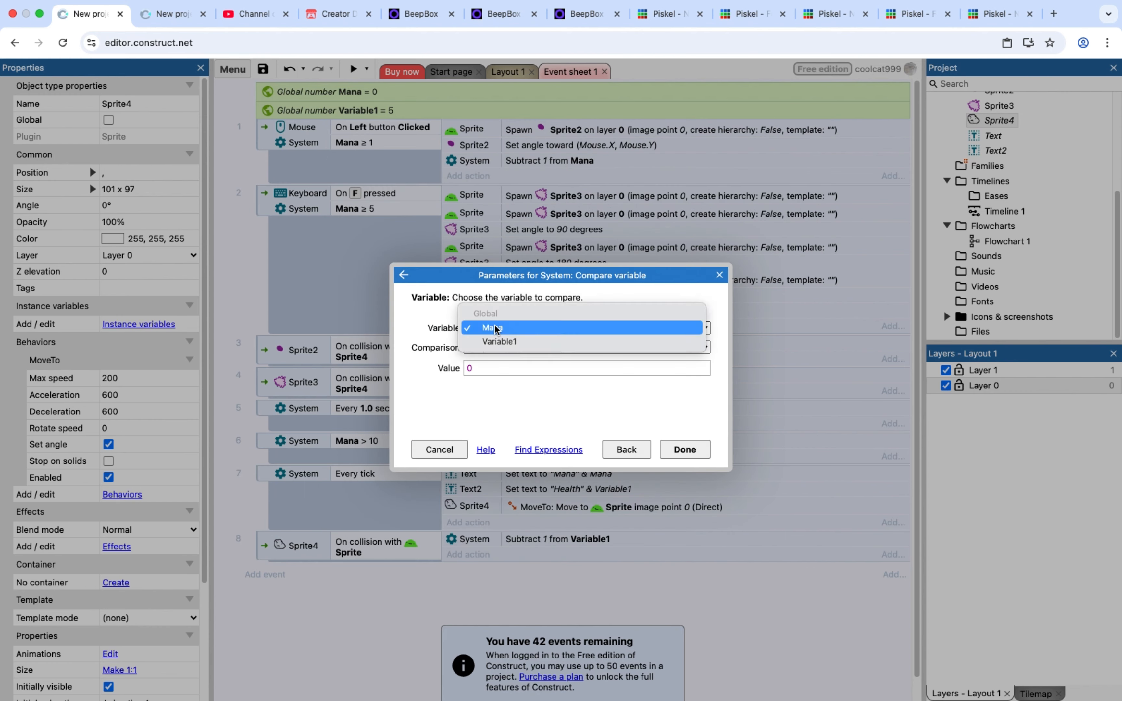
left_click(509, 352)
left_click(510, 348)
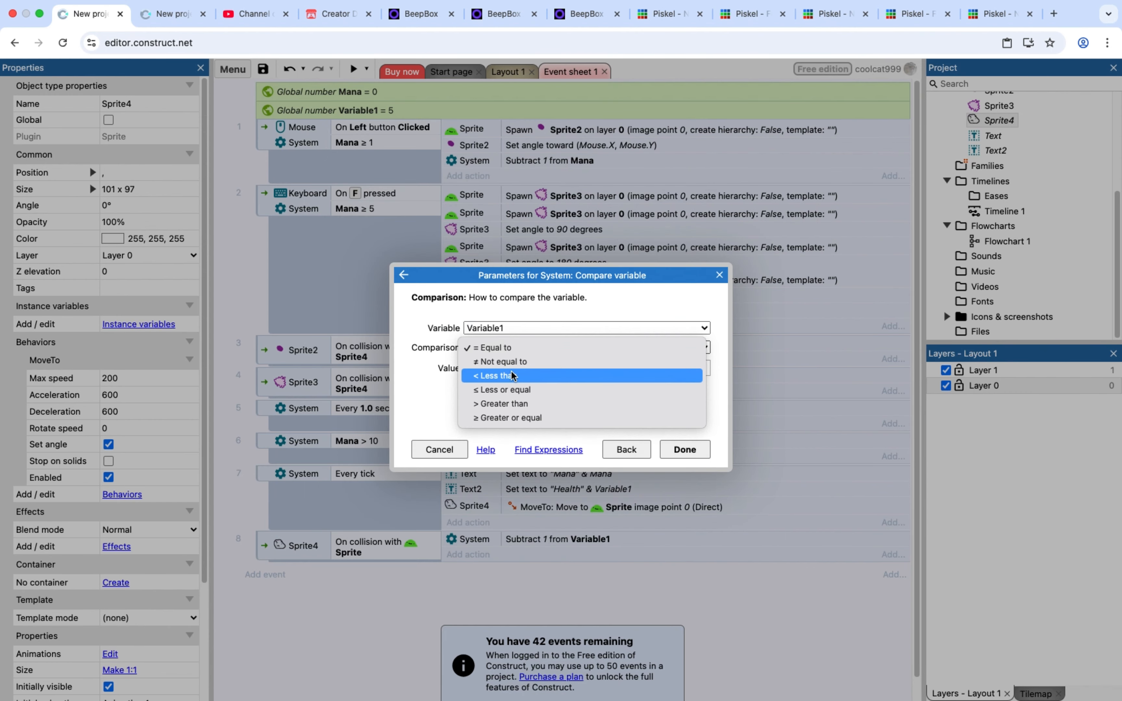
left_click(505, 390)
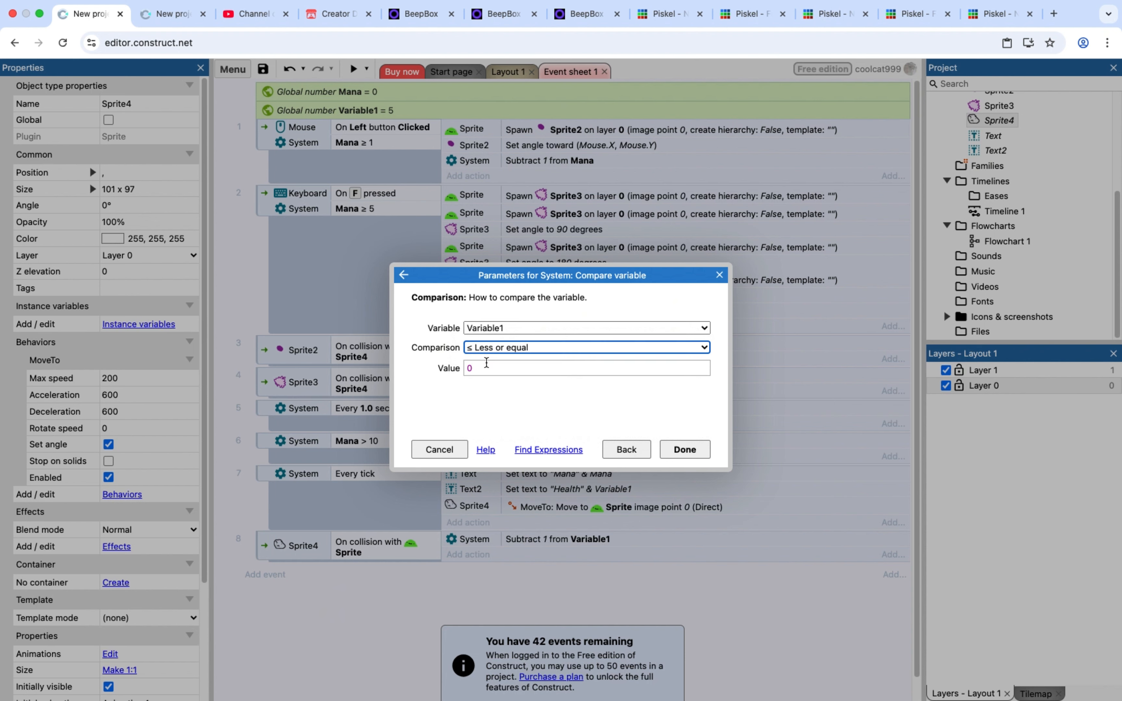
left_click(487, 364)
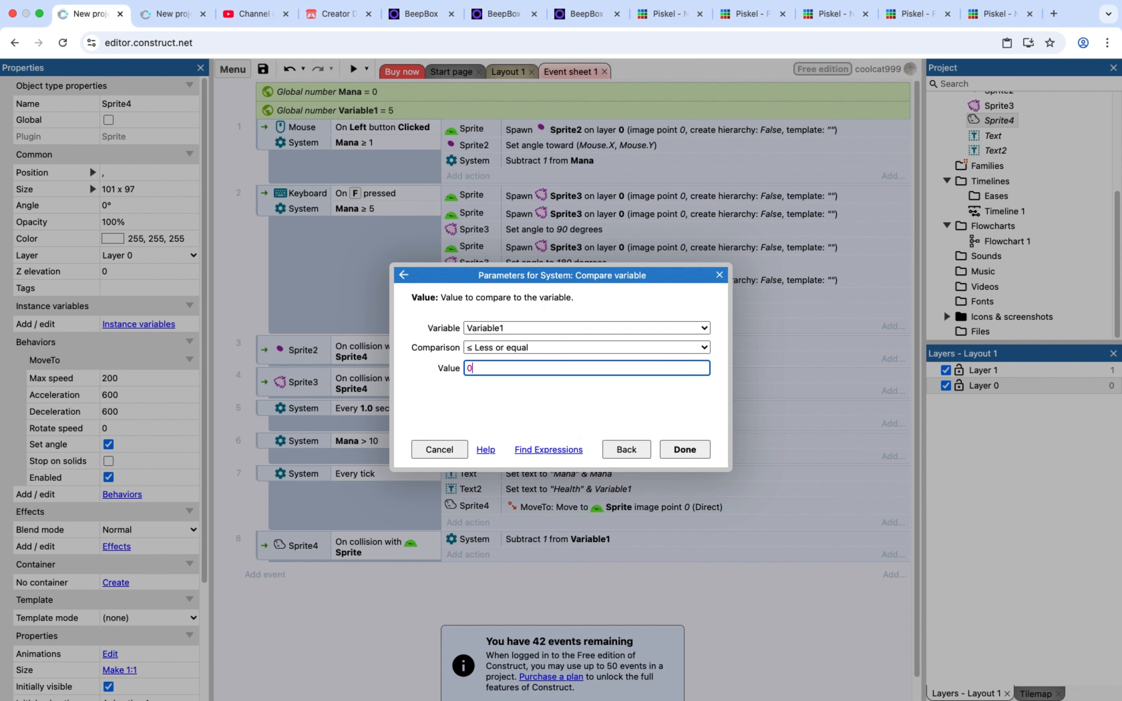
left_click(685, 449)
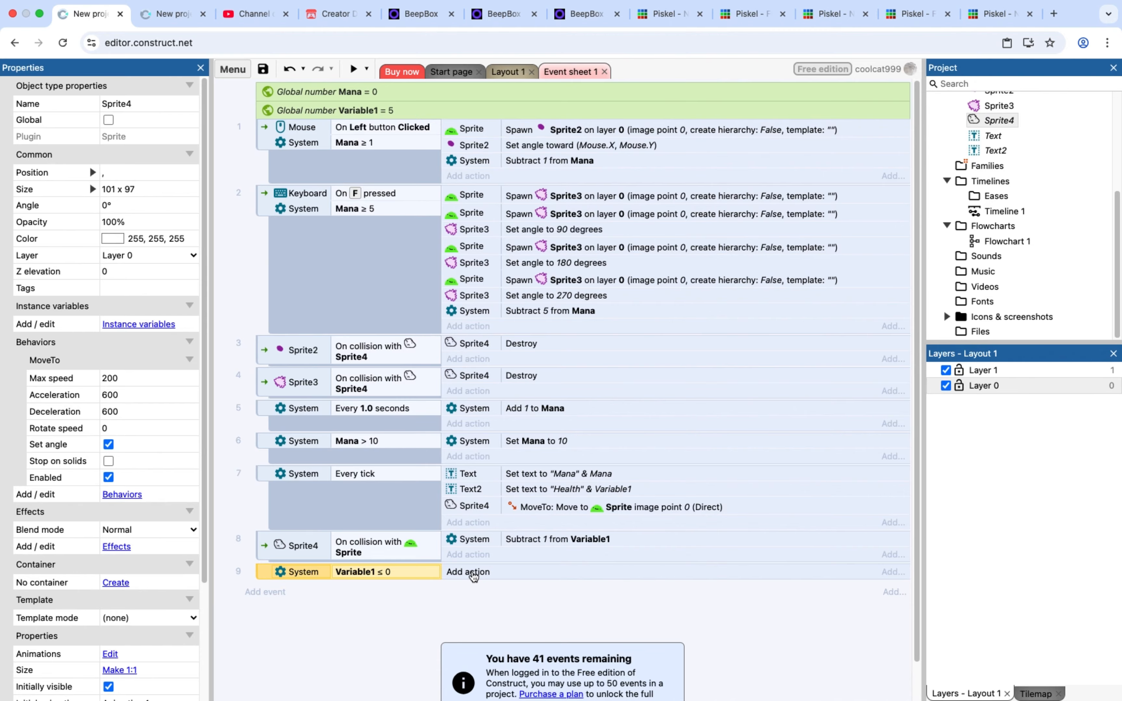
Add a System Reset global variables action to the Variable1 ≤ 0 event, with Reset static enabled
left_click(468, 572)
double_click(414, 284)
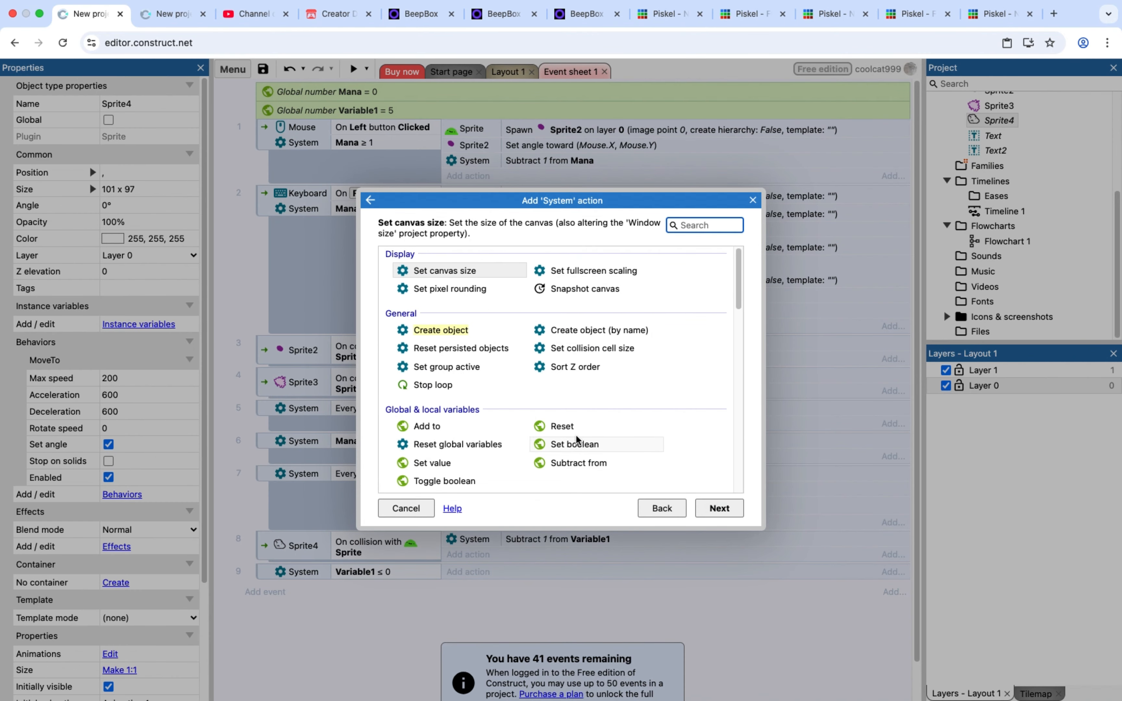
double_click(487, 448)
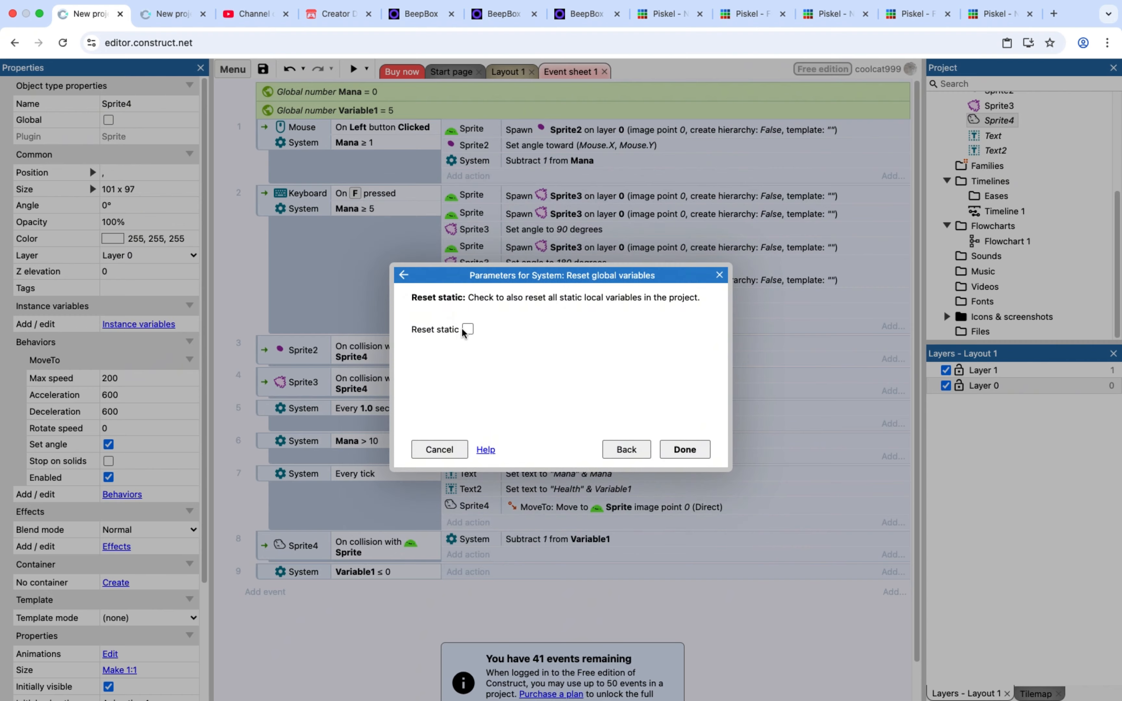
left_click(684, 449)
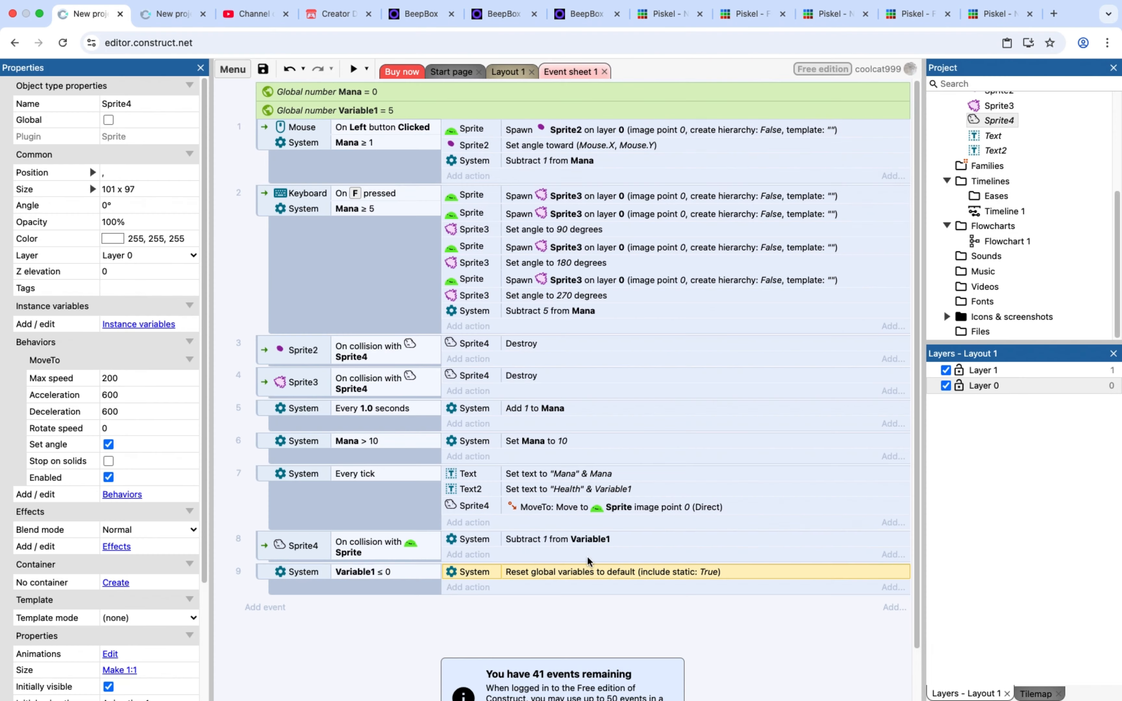
Add a System Restart layout action to the Variable1 ≤ 0 event
left_click(468, 588)
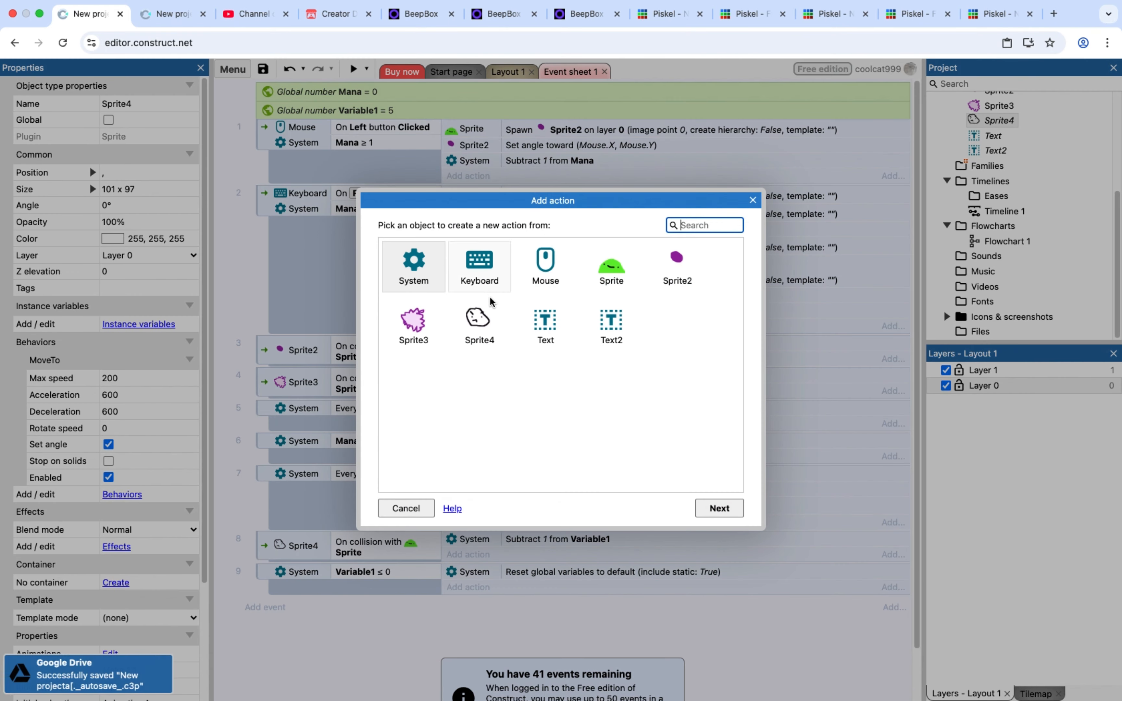
left_click(412, 285)
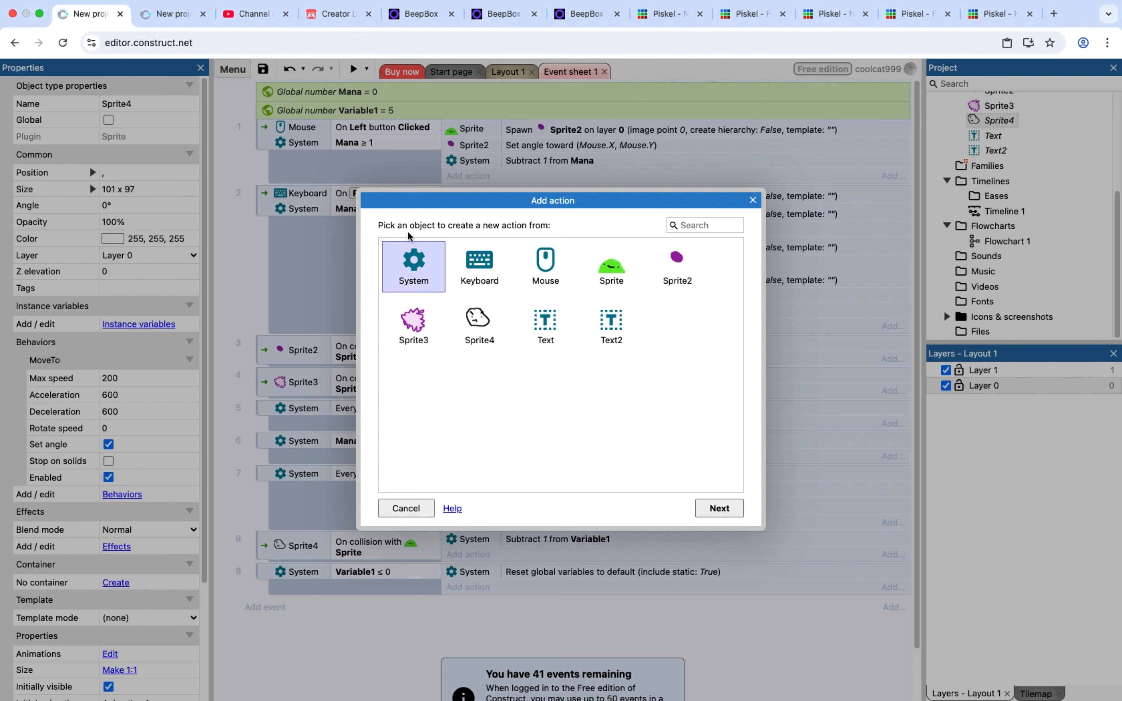
double_click(410, 269)
scroll(446, 325, "down", 1)
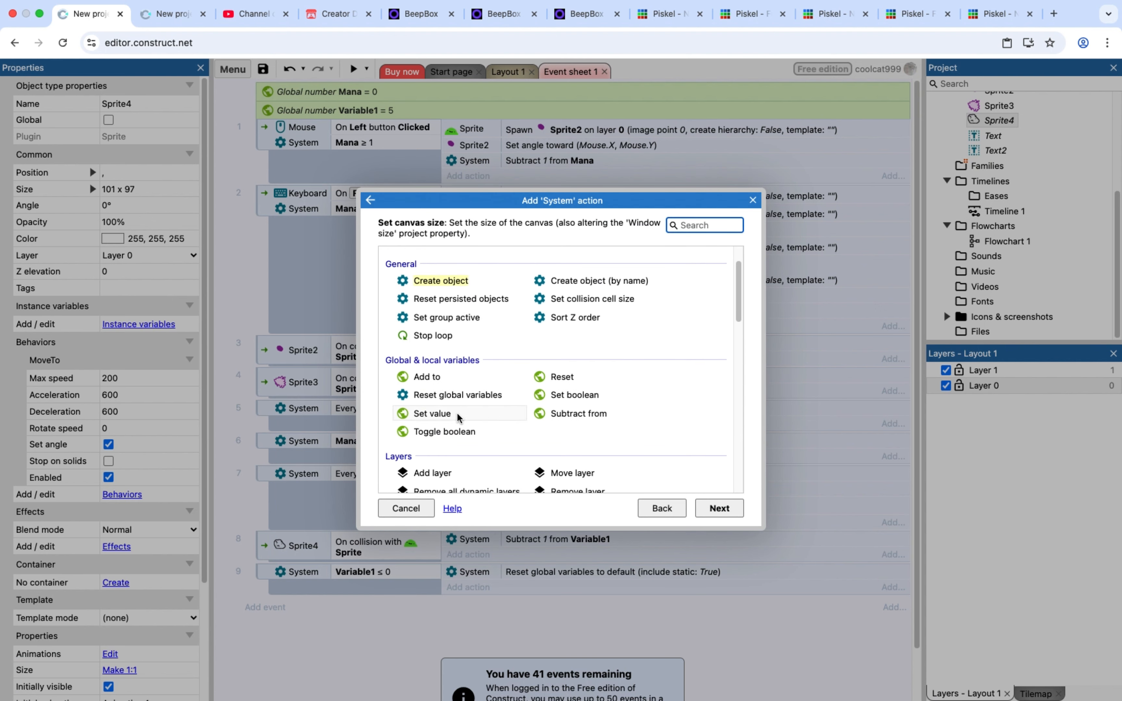
scroll(459, 350, "down", 10)
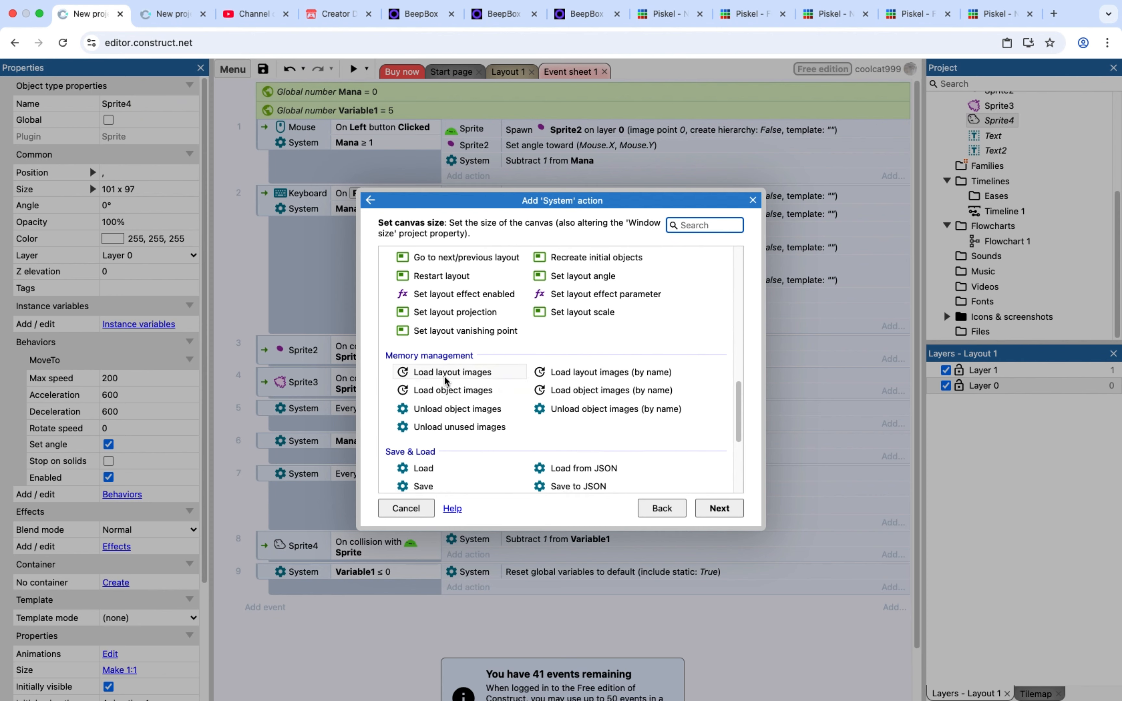
scroll(441, 381, "up", 2)
scroll(439, 390, "down", 2)
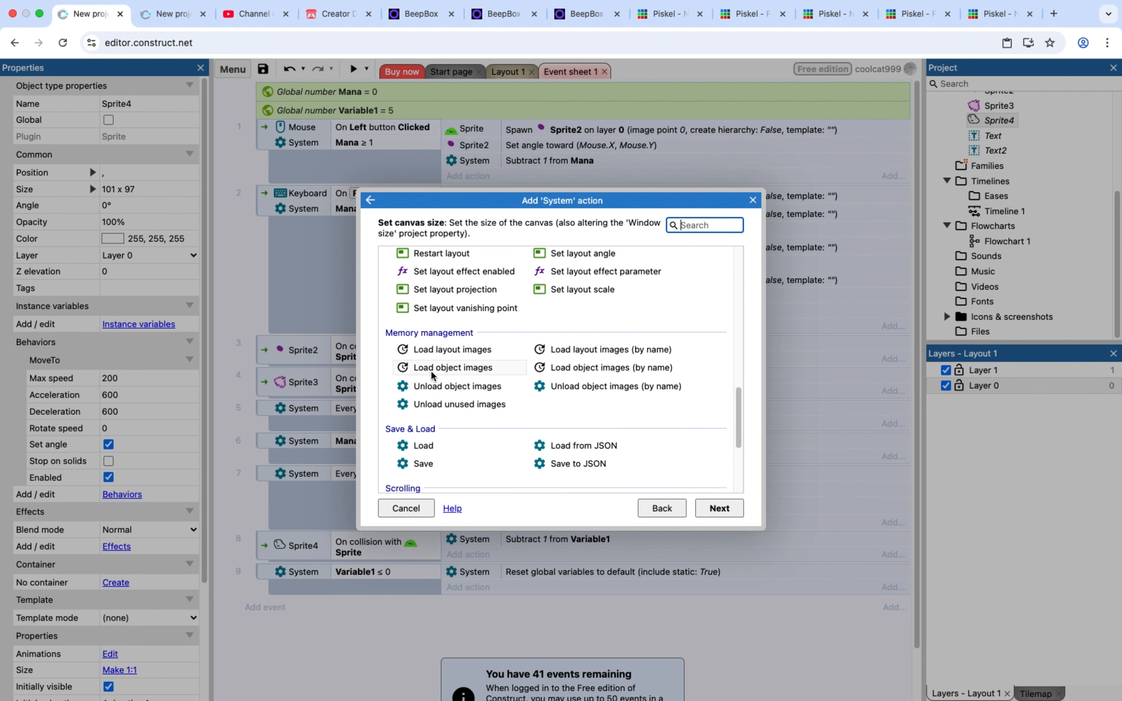
double_click(445, 254)
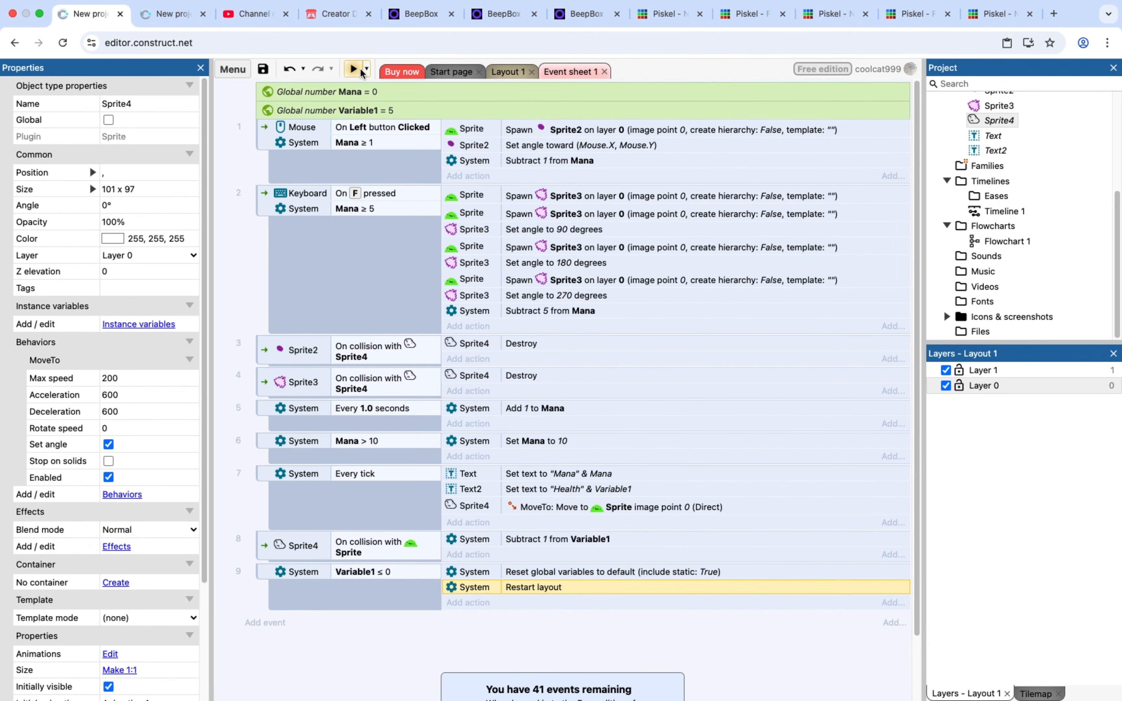
Preview the game, moving the player and shooting the chasing enemies to test health loss and the restart at zero health
left_click(354, 68)
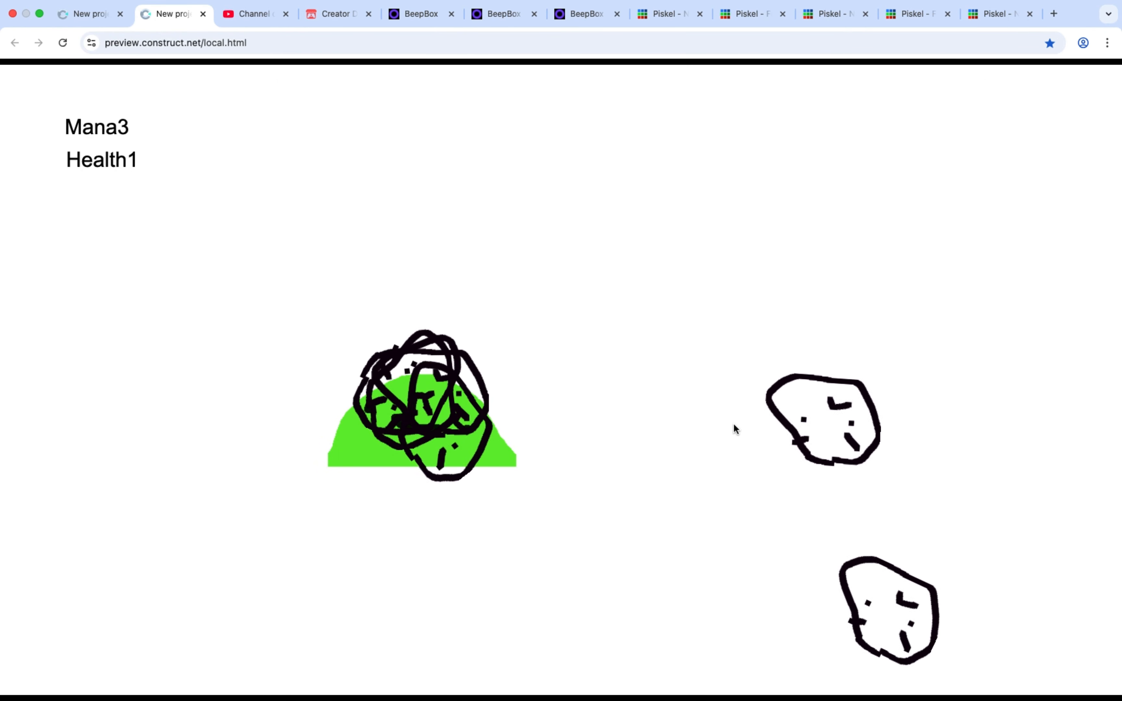
key("Up")
key("Left")
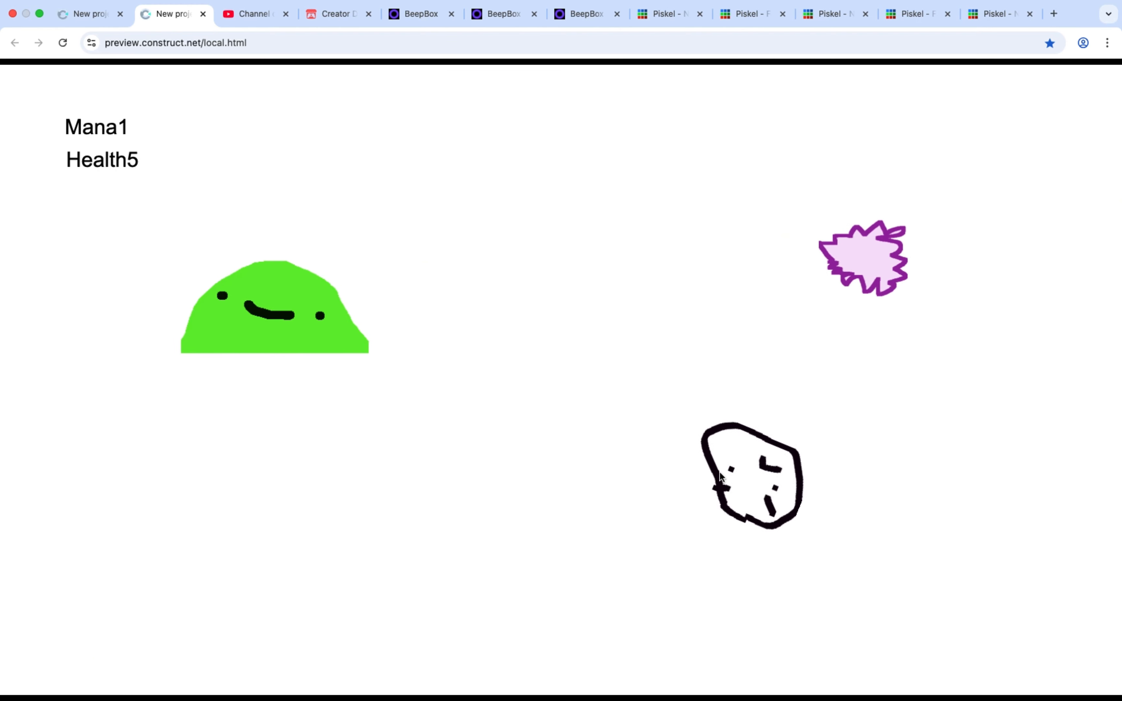
left_click(719, 471)
key("Right")
left_click(264, 452)
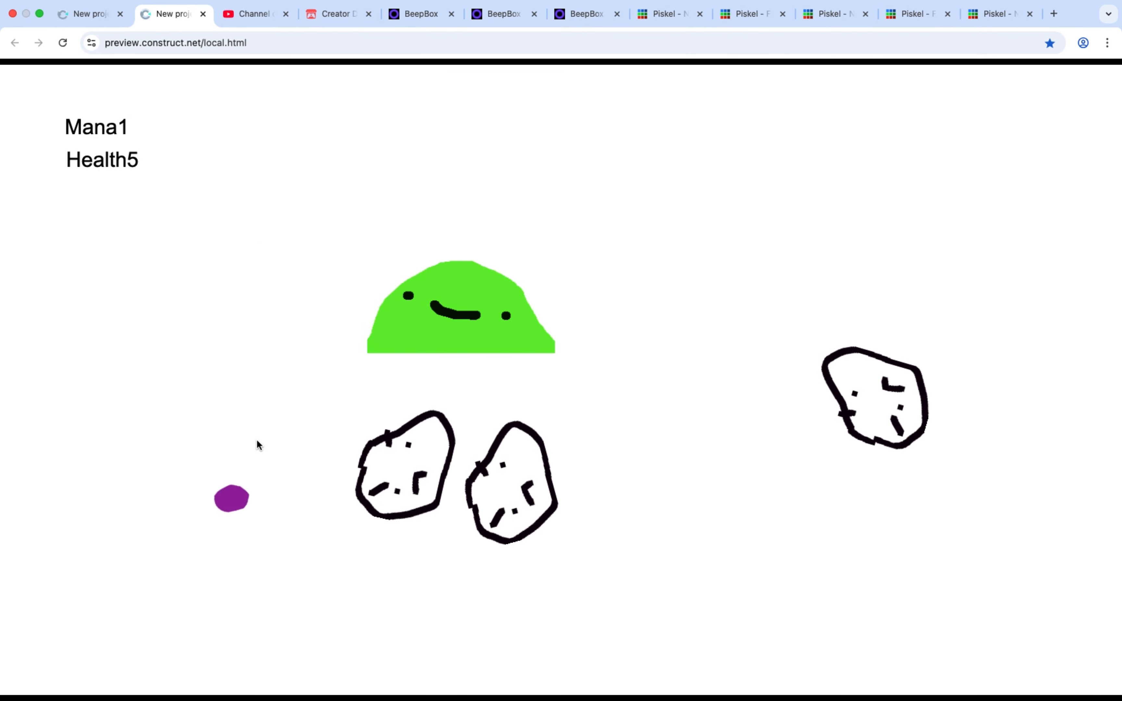
key("Left")
left_click(403, 326)
key("Down")
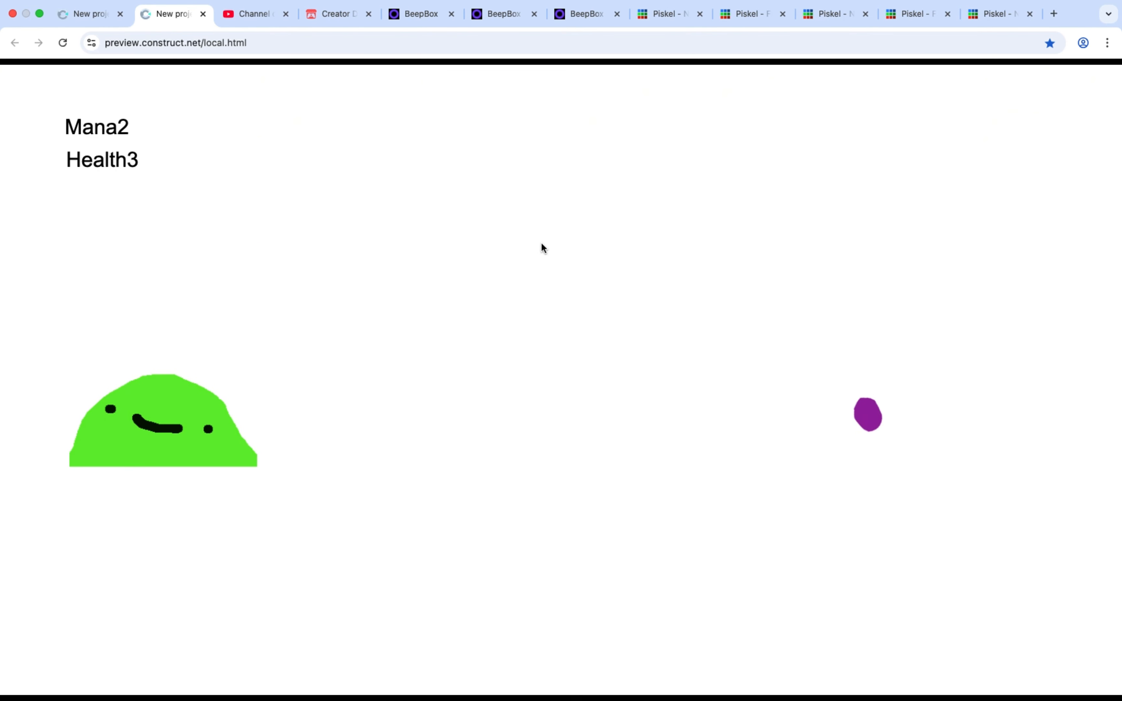
Move the player while mana regenerates, fire more projectiles to test mana use, and return to the event sheet
key("Right")
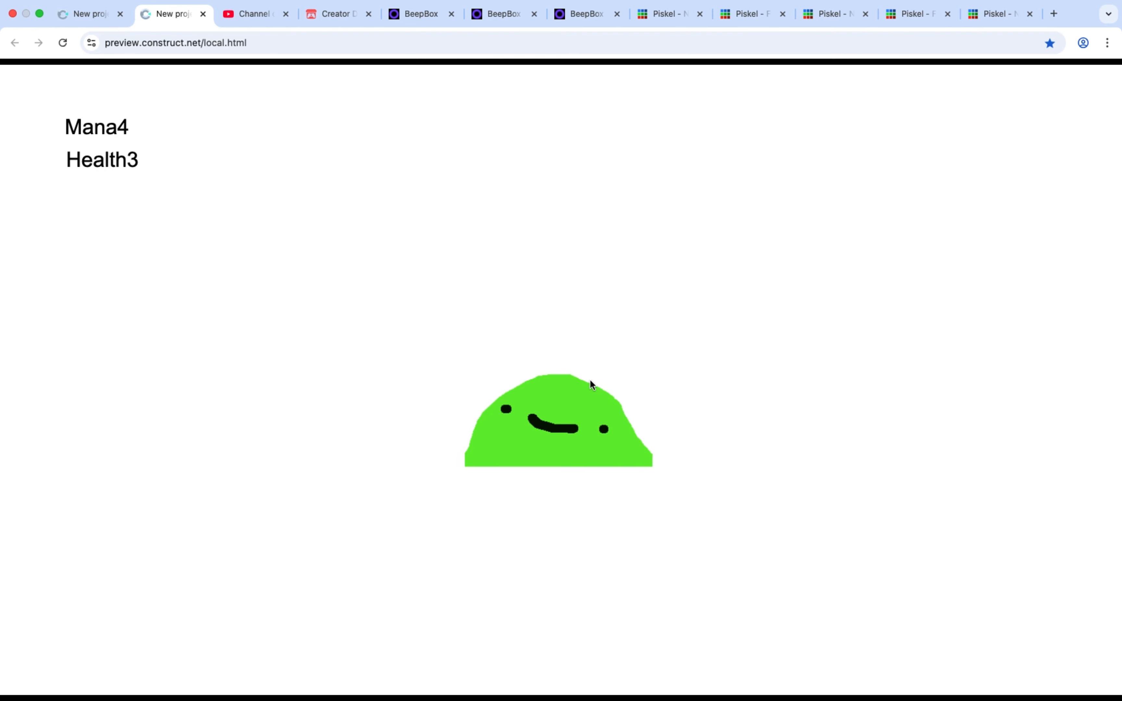
key("Up")
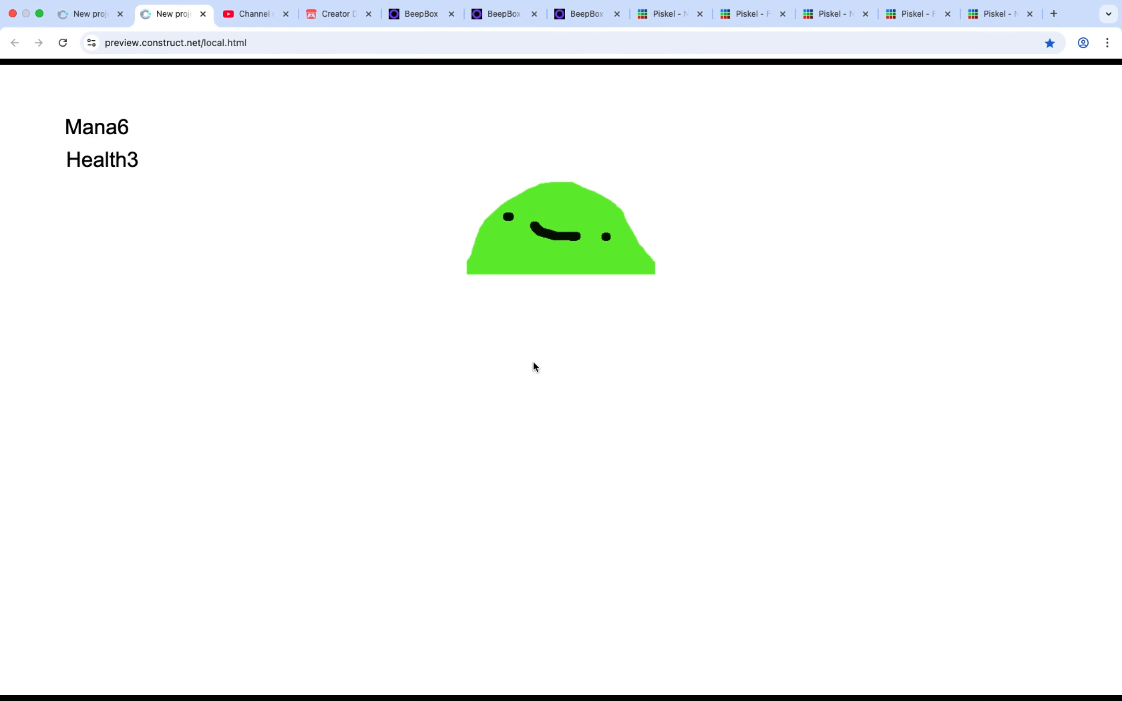
key("Down")
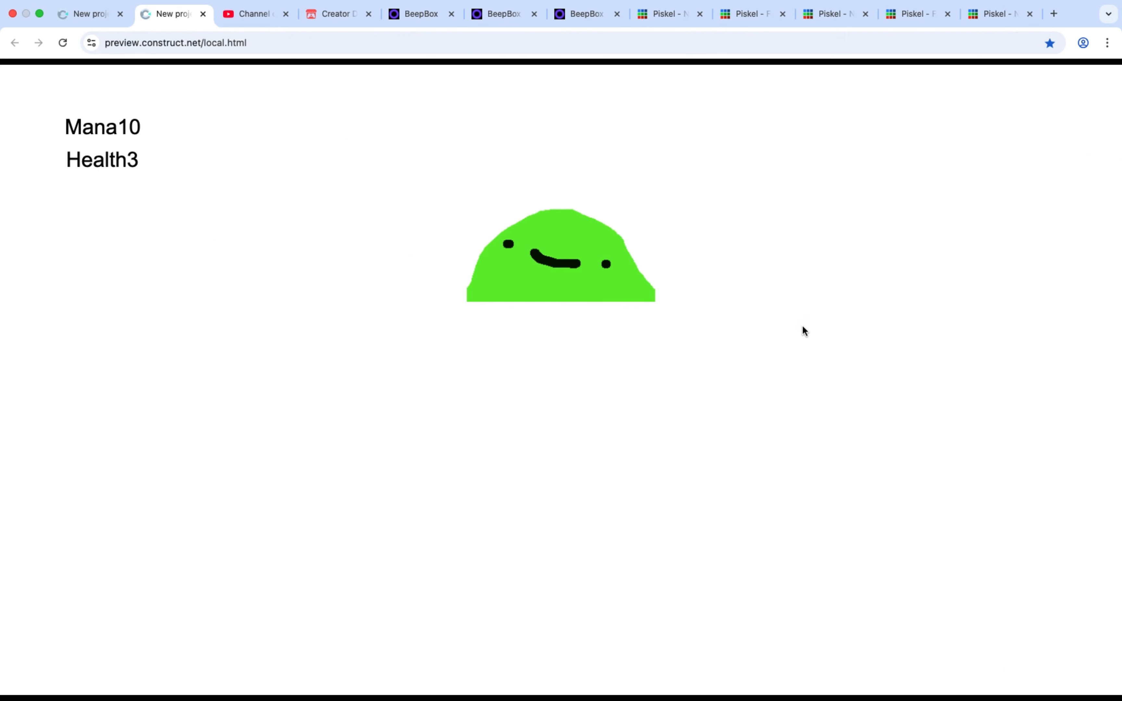
left_click(500, 480)
left_click(489, 468)
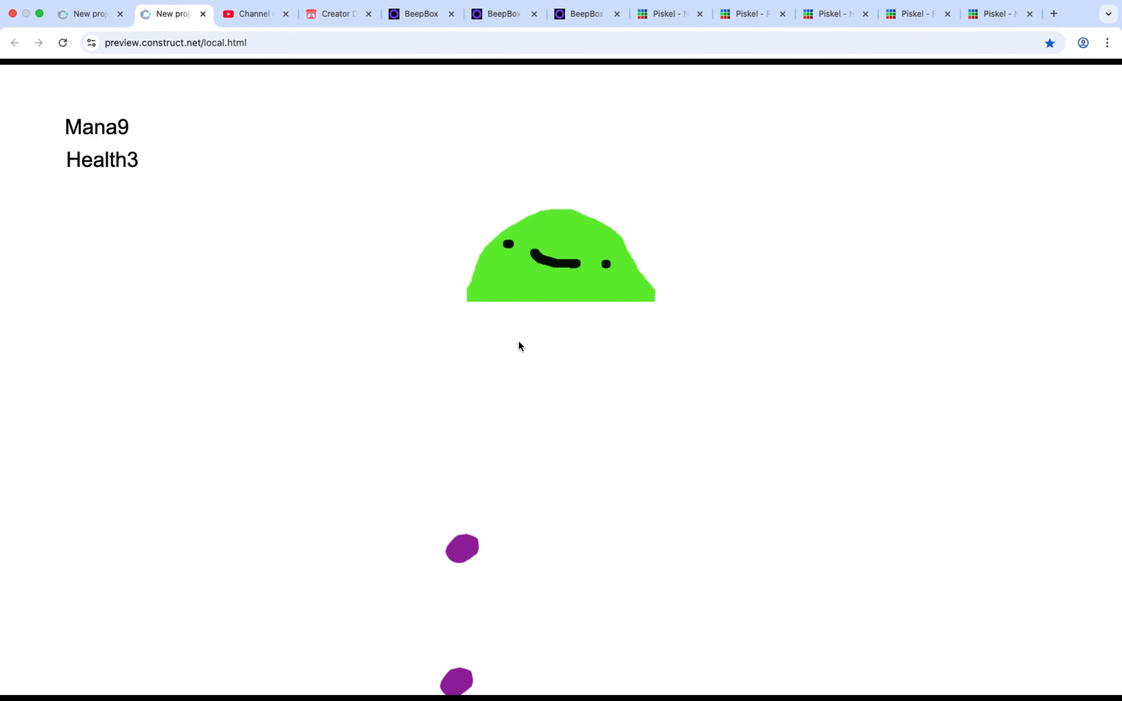
key("space")
left_click(676, 353)
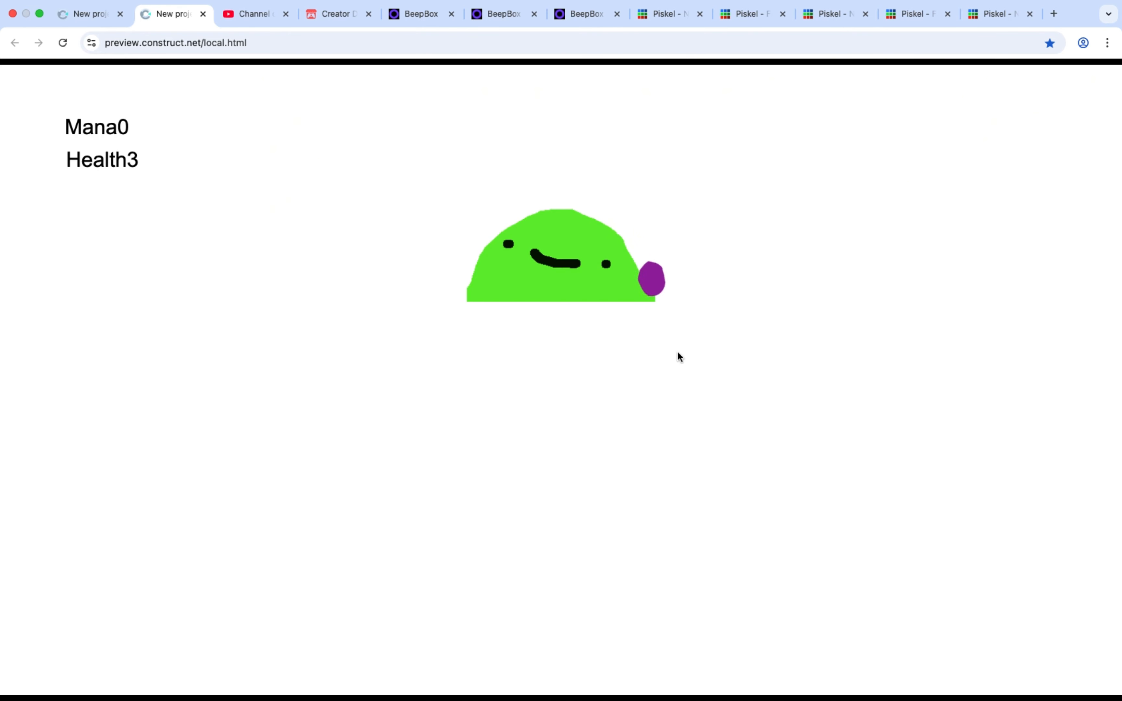
left_click(95, 15)
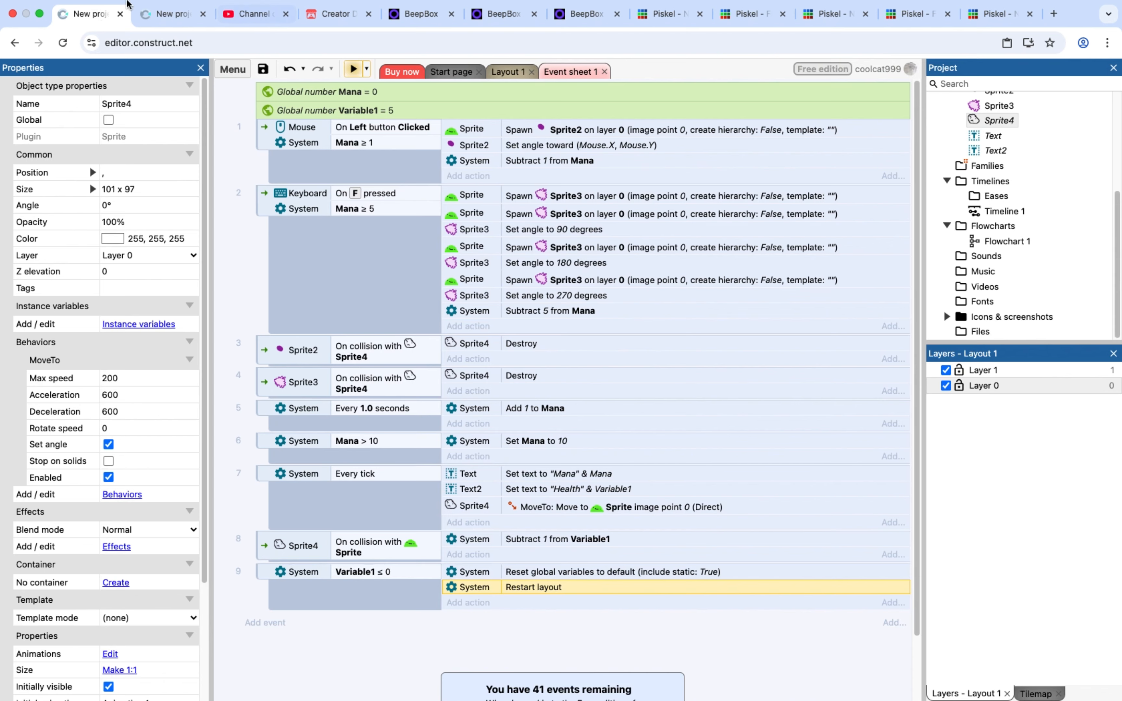
left_click(39, 30)
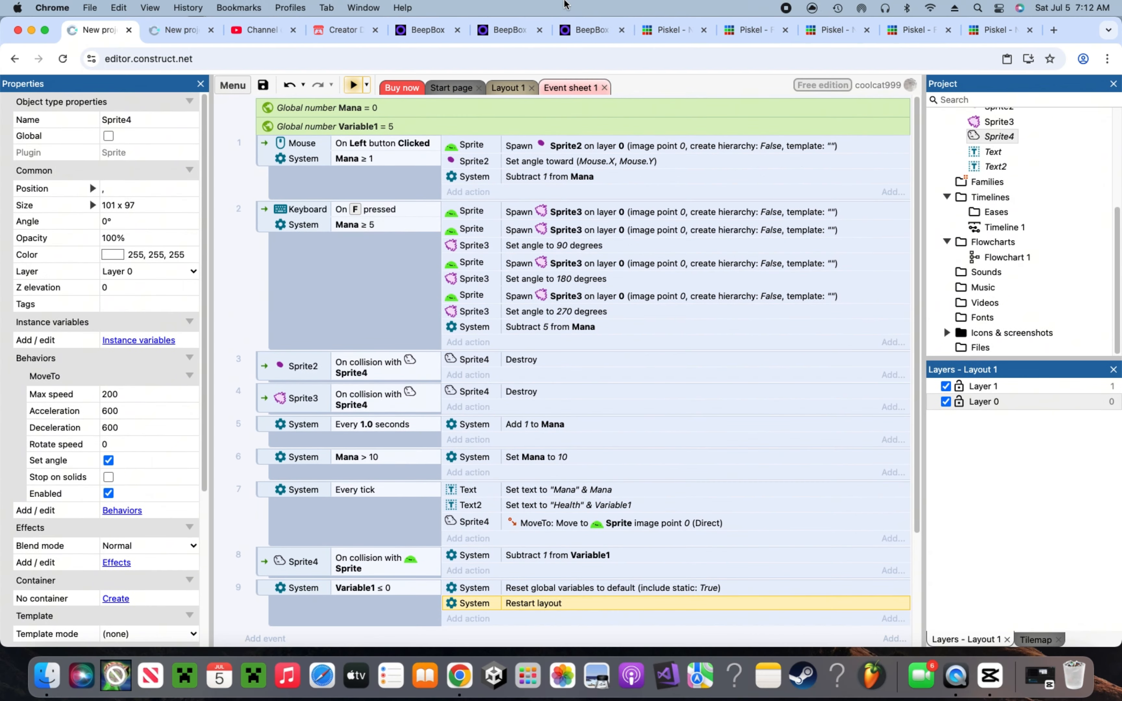